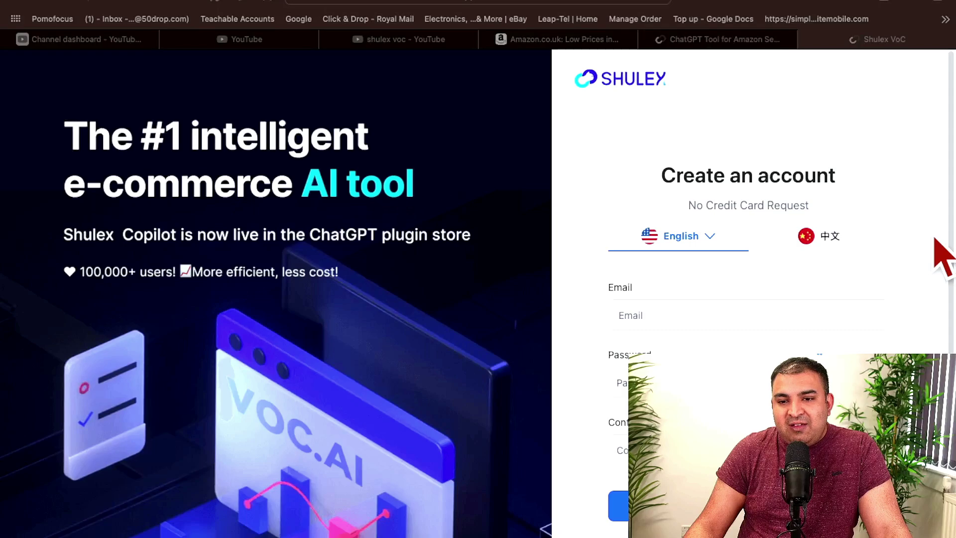
# Go through the Shulex account registration form down to its end.
pyautogui.click(941, 256)
pyautogui.scroll(-2, 688, 299)
pyautogui.click(614, 259)
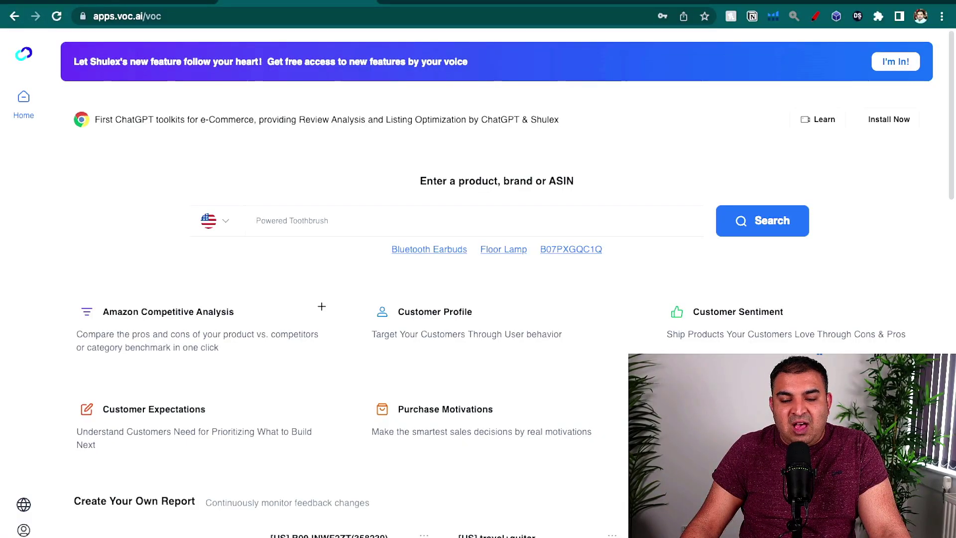
# Start installing the ChatGPT toolkit browser extension for review analysis and listing optimization.
pyautogui.scroll(-1, 435, 223)
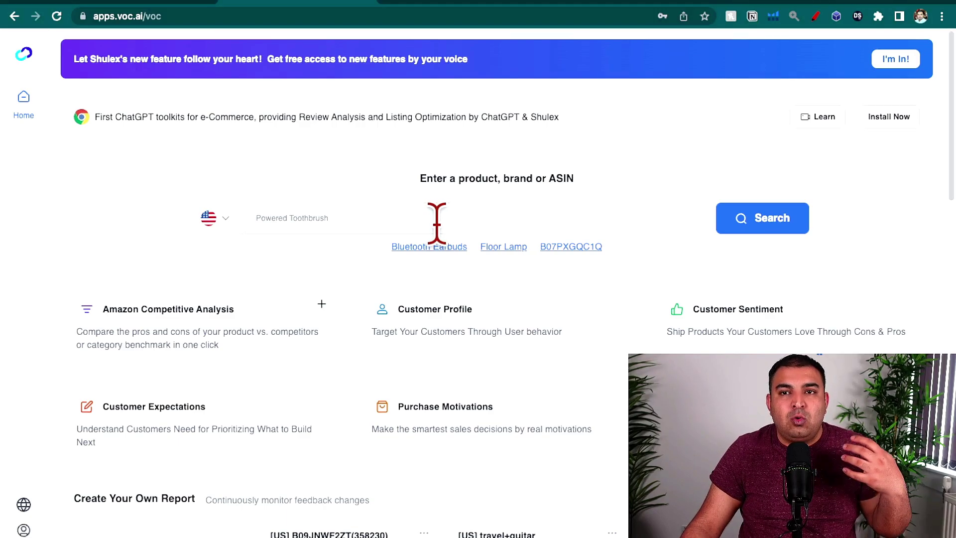
pyautogui.scroll(1, 434, 221)
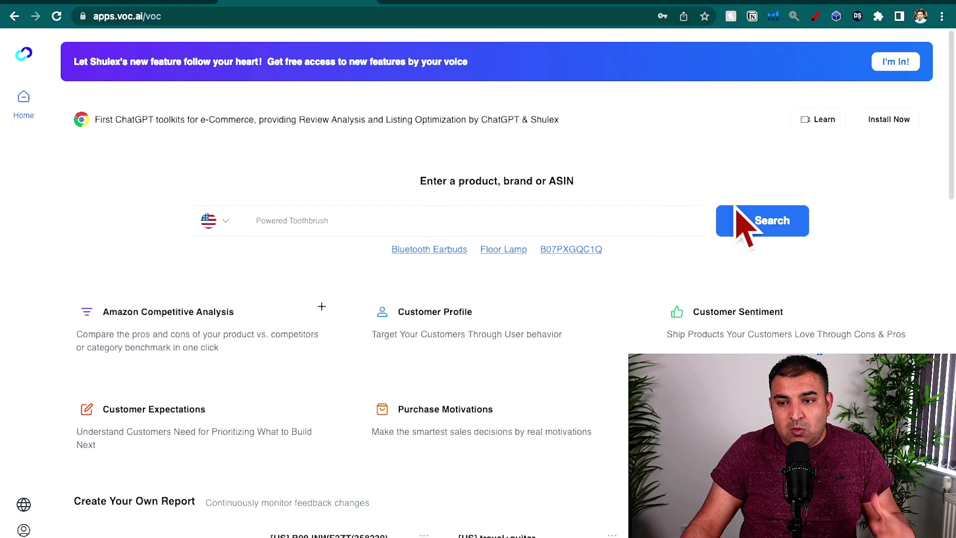
pyautogui.click(889, 120)
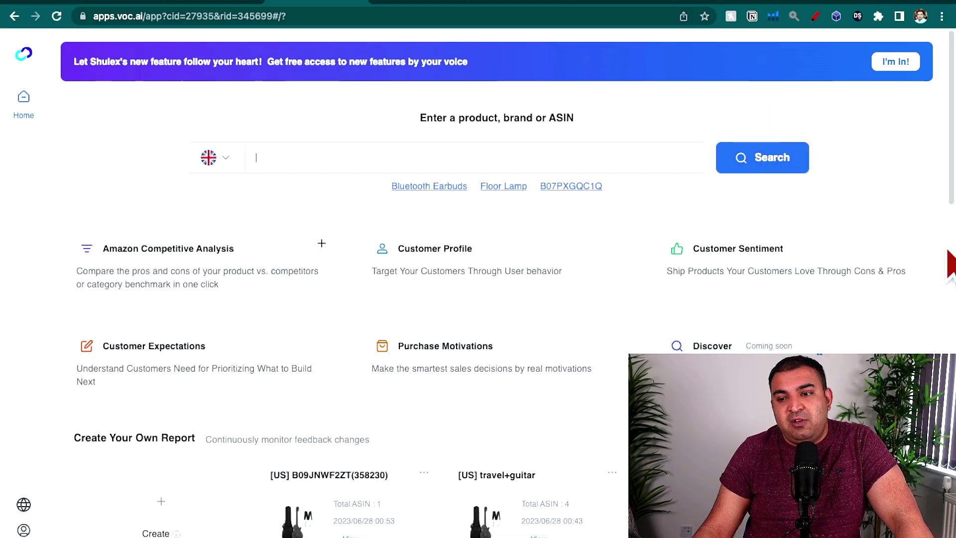
# Visit the Amazon.co.uk home page and open Google in a new browser tab.
pyautogui.click(827, 2)
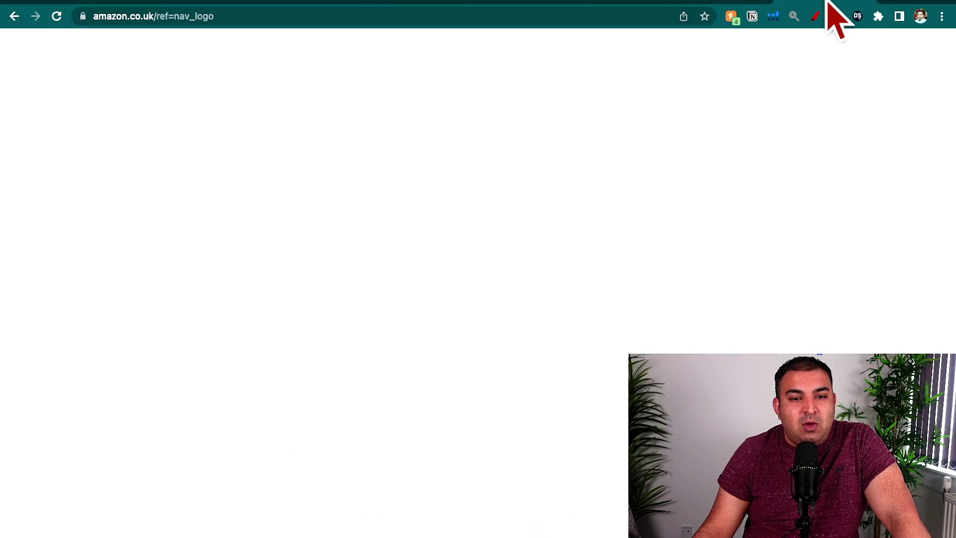
pyautogui.scroll(5, 548, 249)
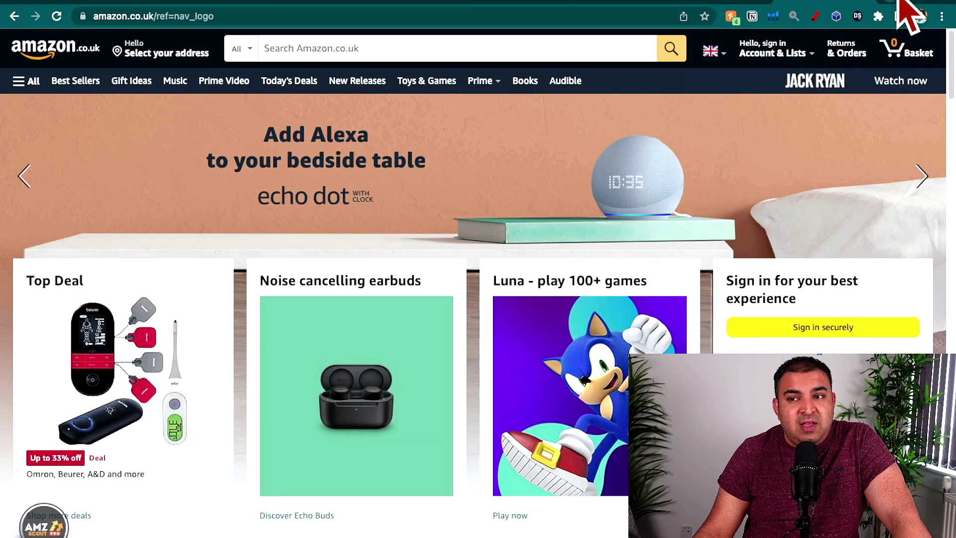
pyautogui.click(896, 2)
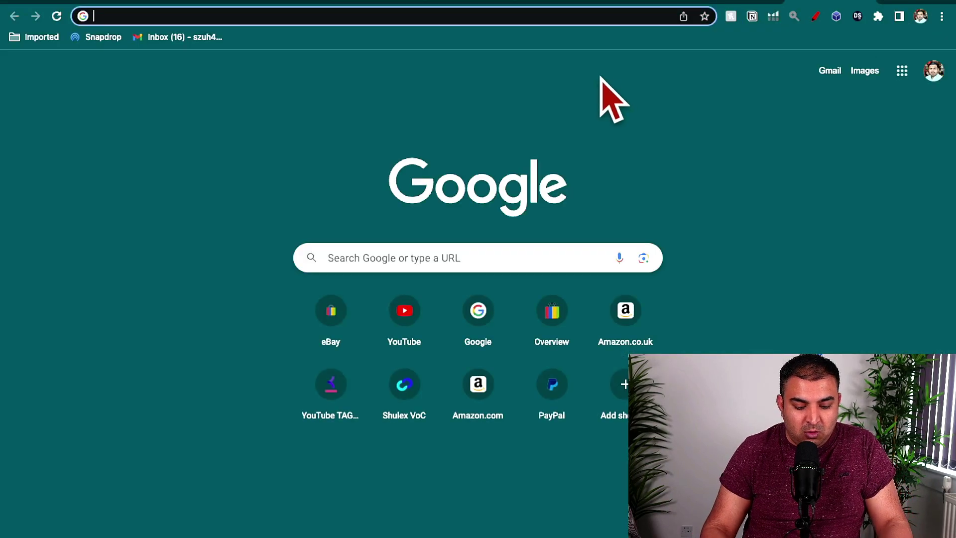
pyautogui.write('google')
pyautogui.press('Return')
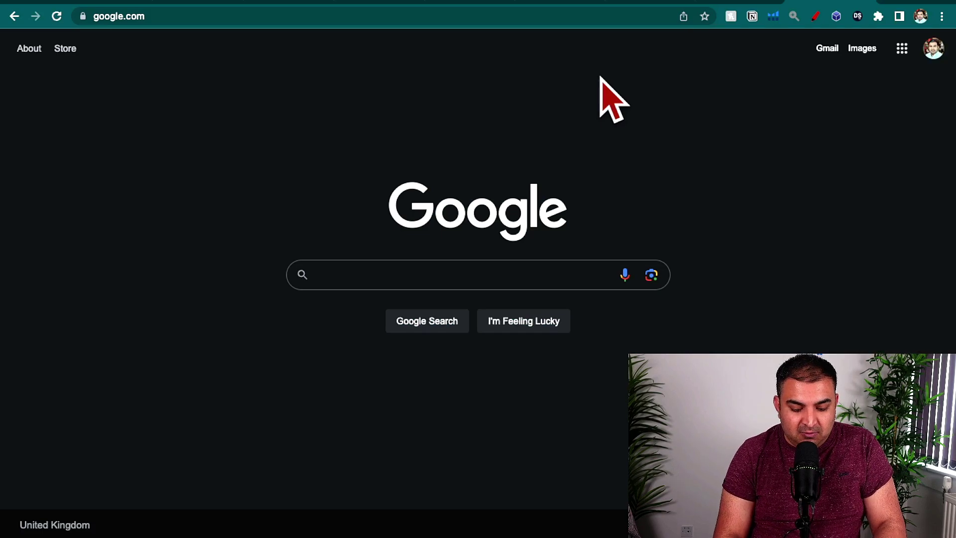
# Search Google for "amazon best sellers".
pyautogui.write('a')
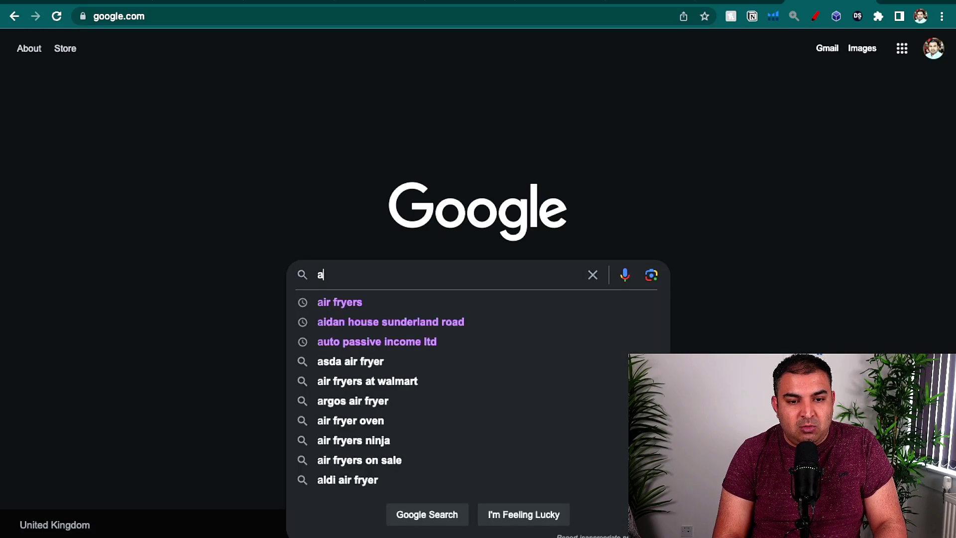
pyautogui.write('mazon best sellers')
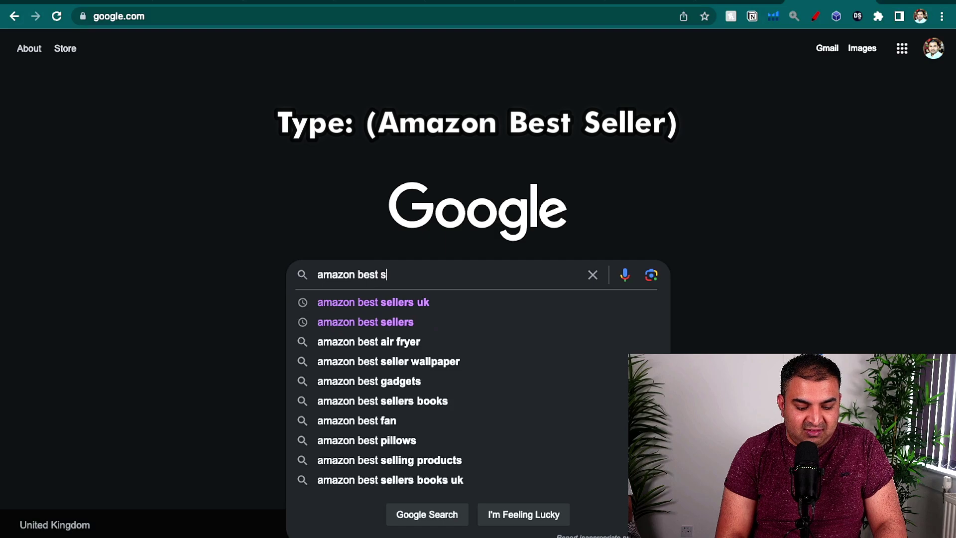
pyautogui.press('Return')
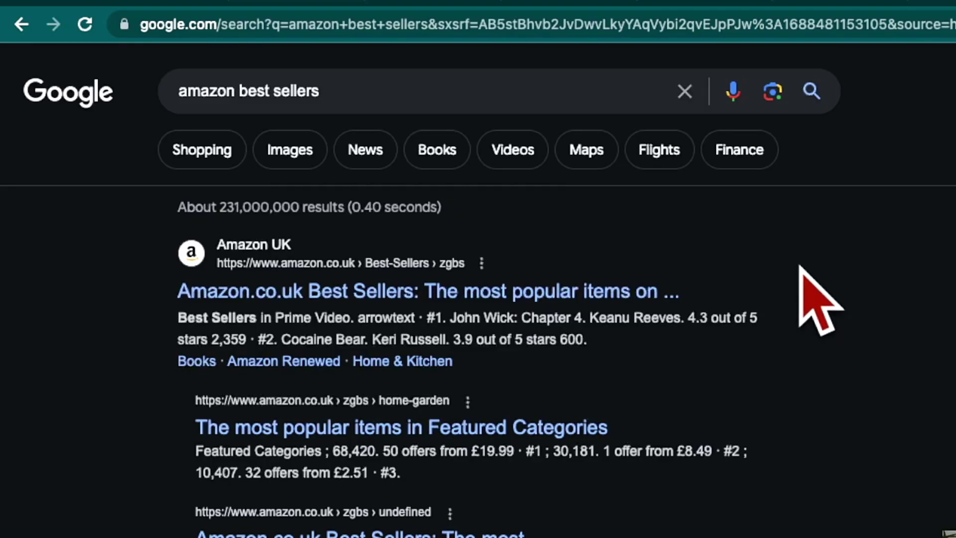
# Look through the search results and open the main Amazon.co.uk Best Sellers page.
pyautogui.scroll(-3, 777, 299)
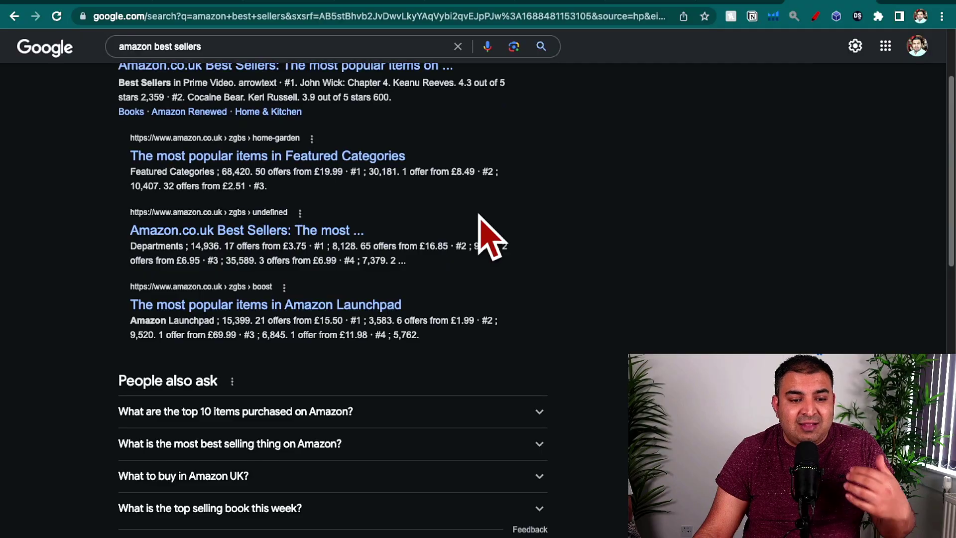
pyautogui.scroll(-5, 490, 234)
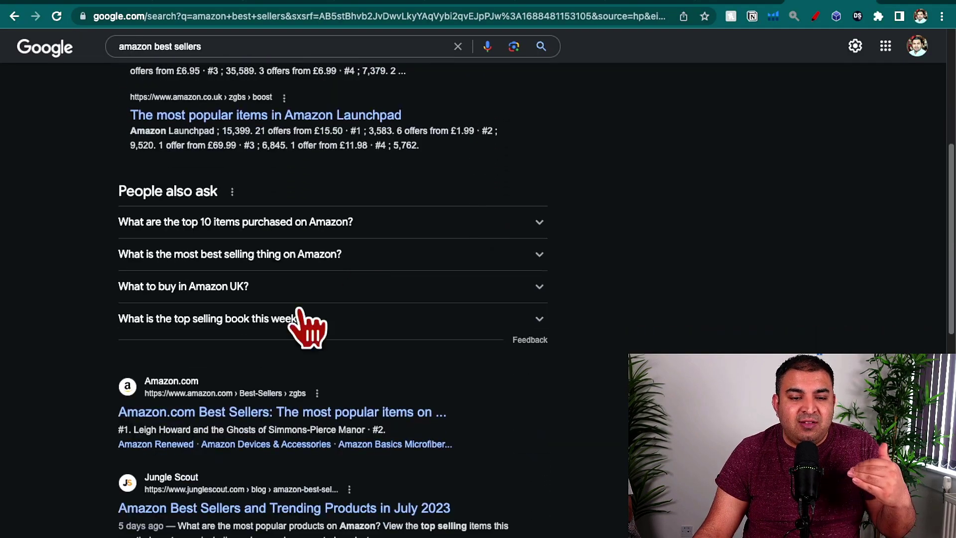
pyautogui.scroll(-4, 271, 278)
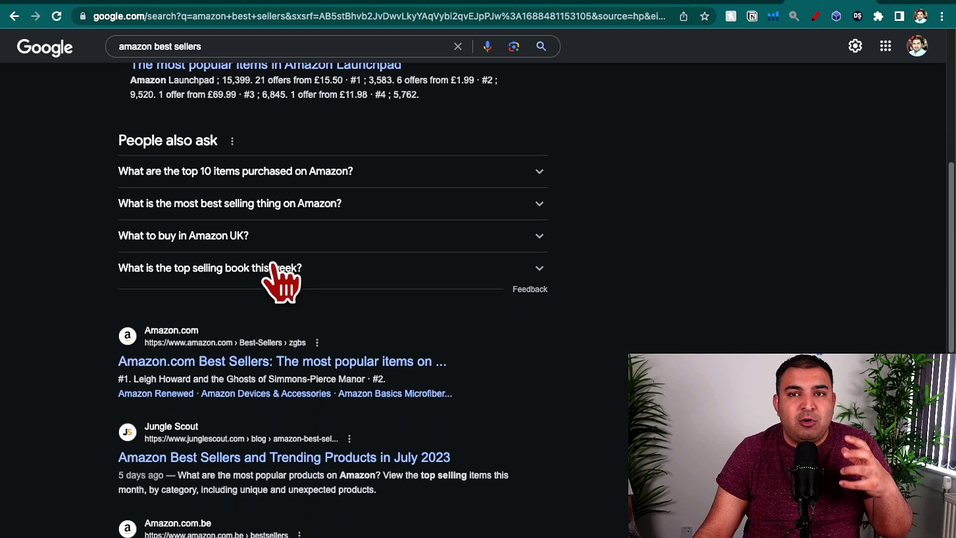
pyautogui.scroll(1, 247, 249)
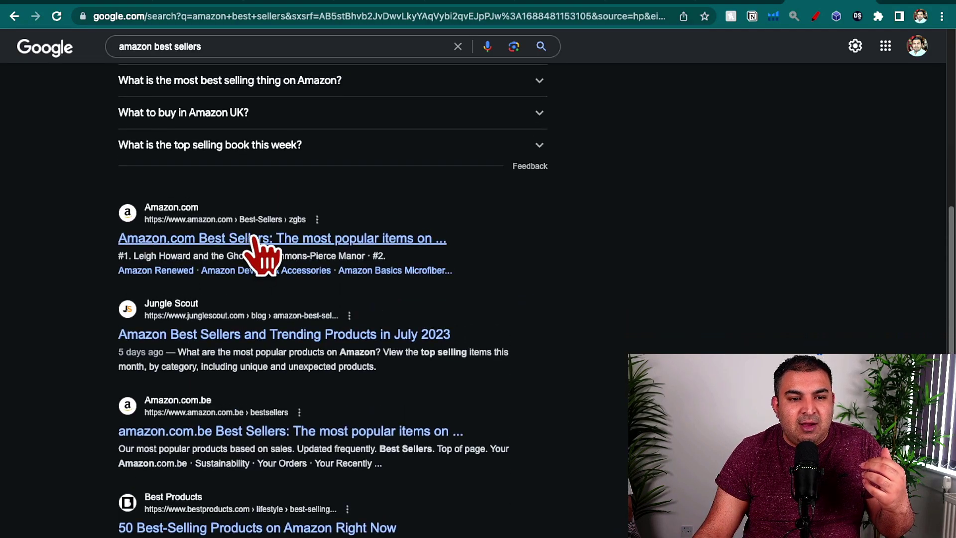
pyautogui.scroll(10, 254, 251)
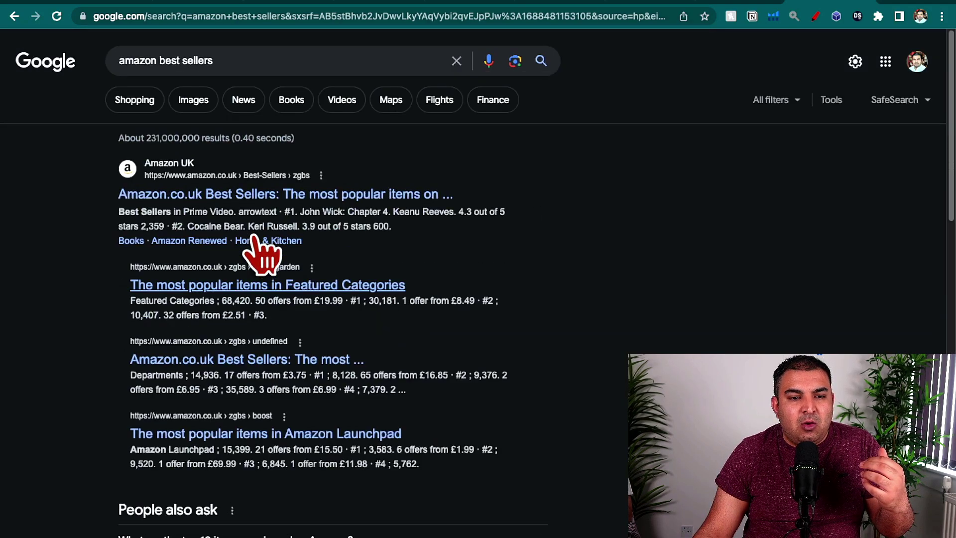
pyautogui.click(261, 196)
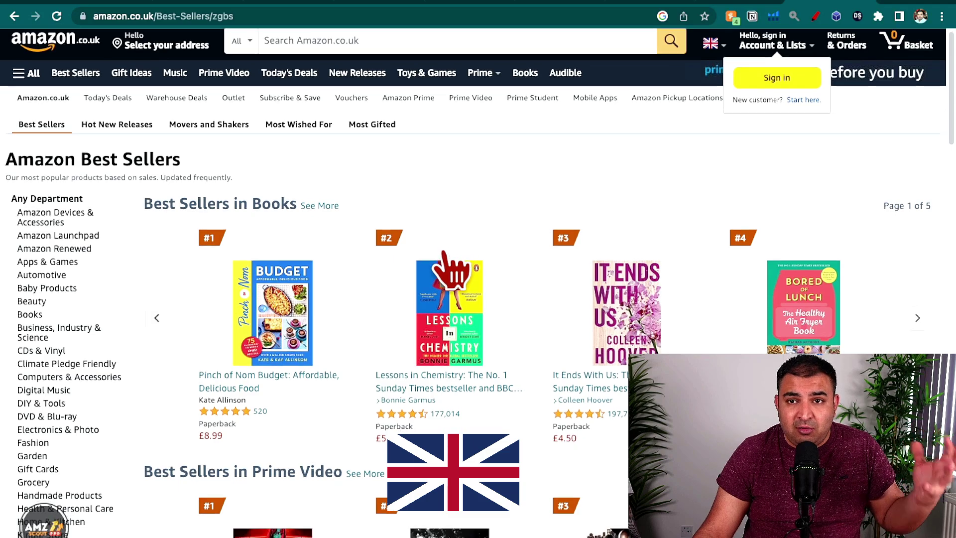
# Browse the Best Sellers department list and open the Computers & Accessories category.
pyautogui.scroll(-2, 446, 252)
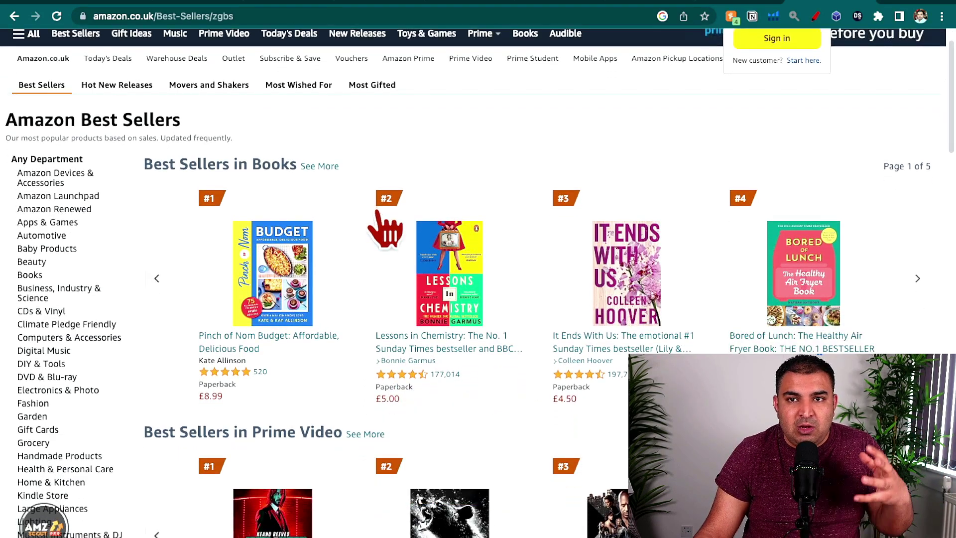
pyautogui.scroll(-5, 379, 244)
pyautogui.scroll(-1, 43, 301)
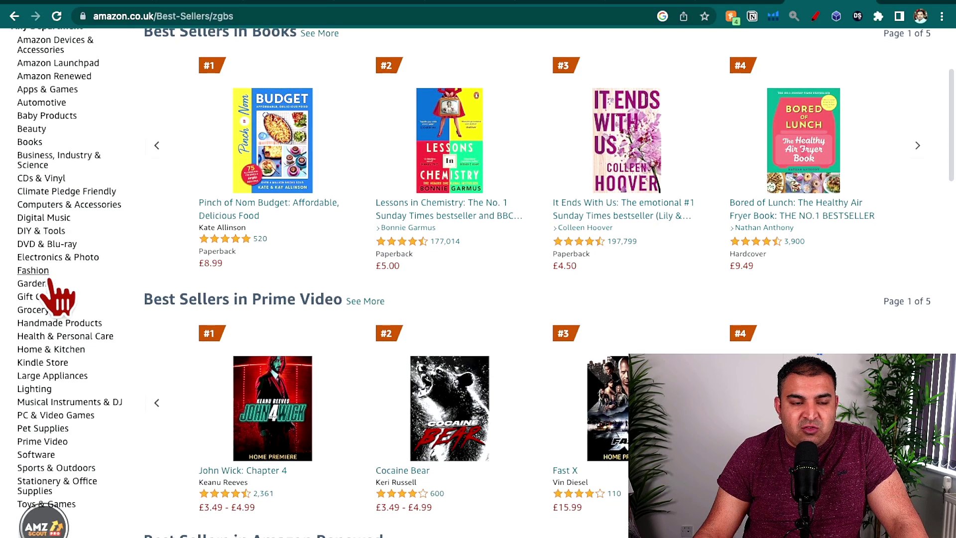
pyautogui.scroll(3, 70, 299)
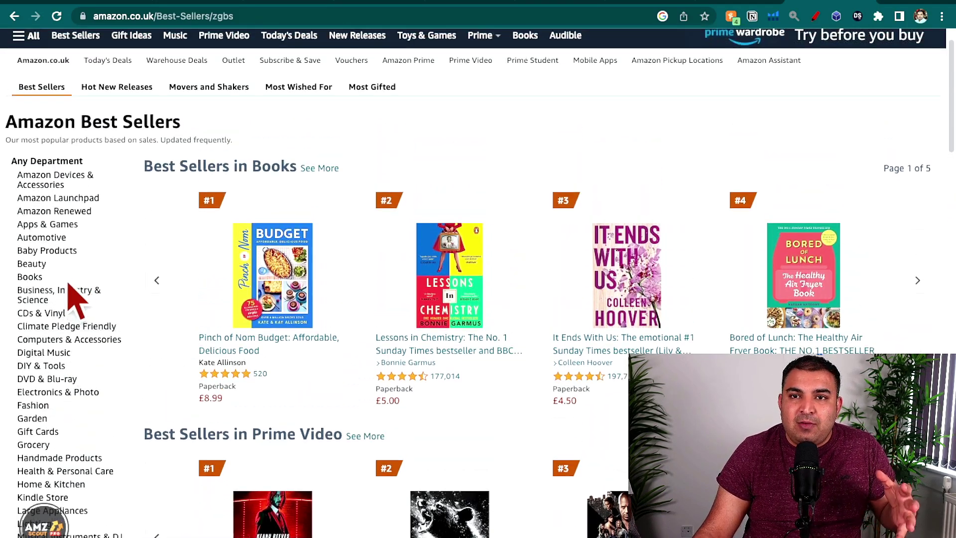
pyautogui.scroll(-2, 70, 289)
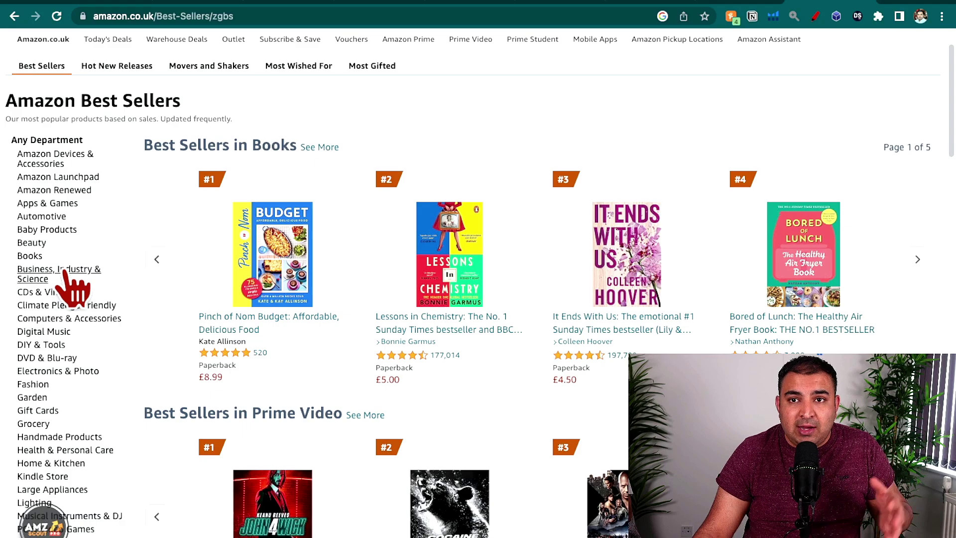
pyautogui.scroll(-1, 69, 287)
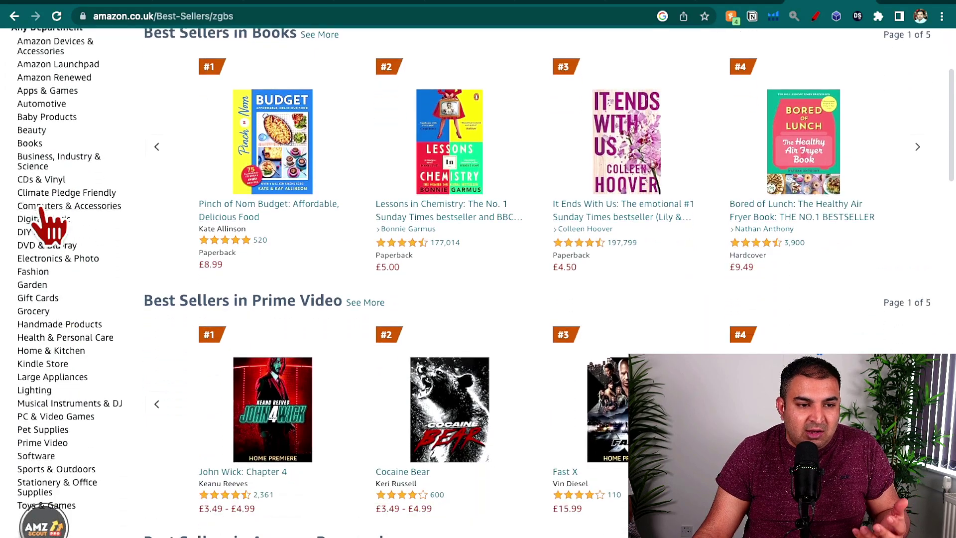
pyautogui.scroll(-1, 44, 211)
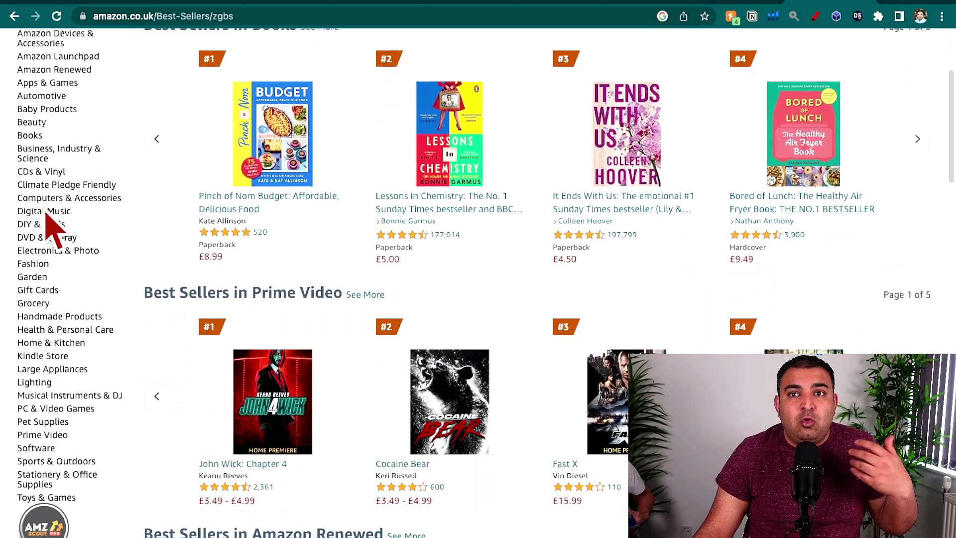
pyautogui.scroll(-1, 45, 219)
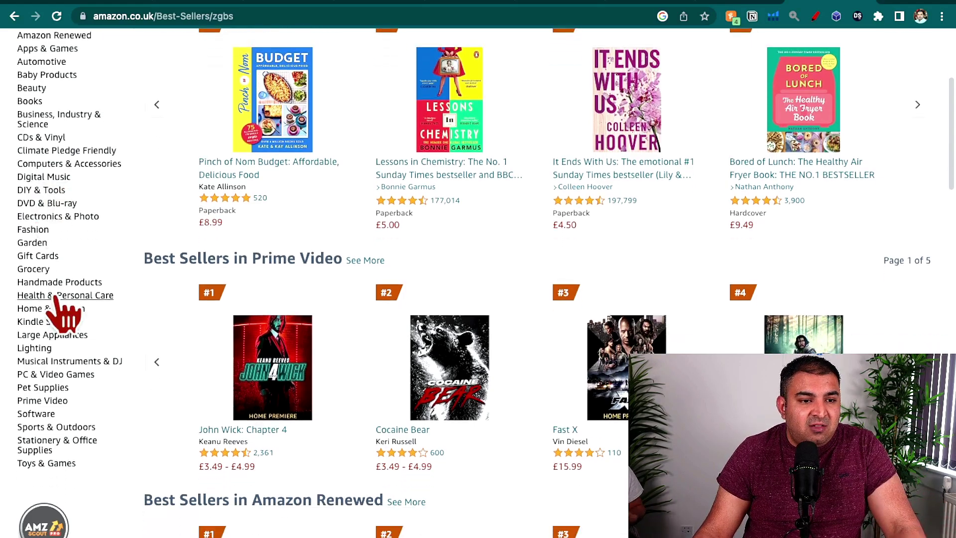
pyautogui.scroll(1, 63, 298)
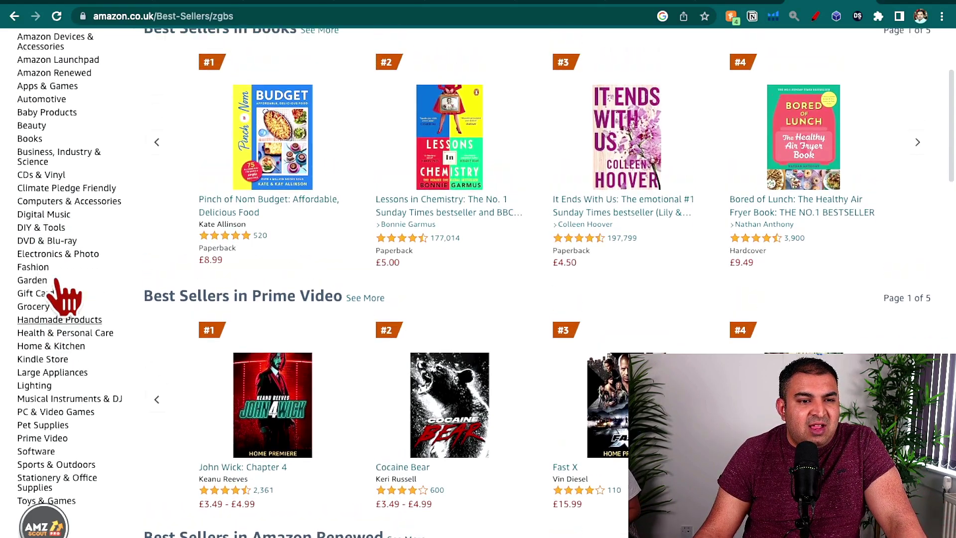
pyautogui.click(82, 201)
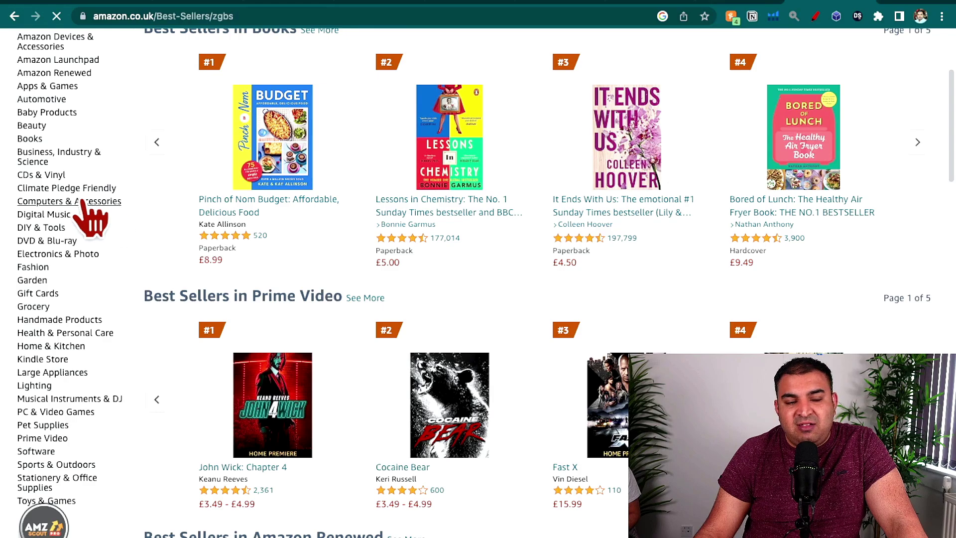
# Examine the top-ranked products in Computers & Accessories, including their ratings and prices.
pyautogui.scroll(-1, 530, 285)
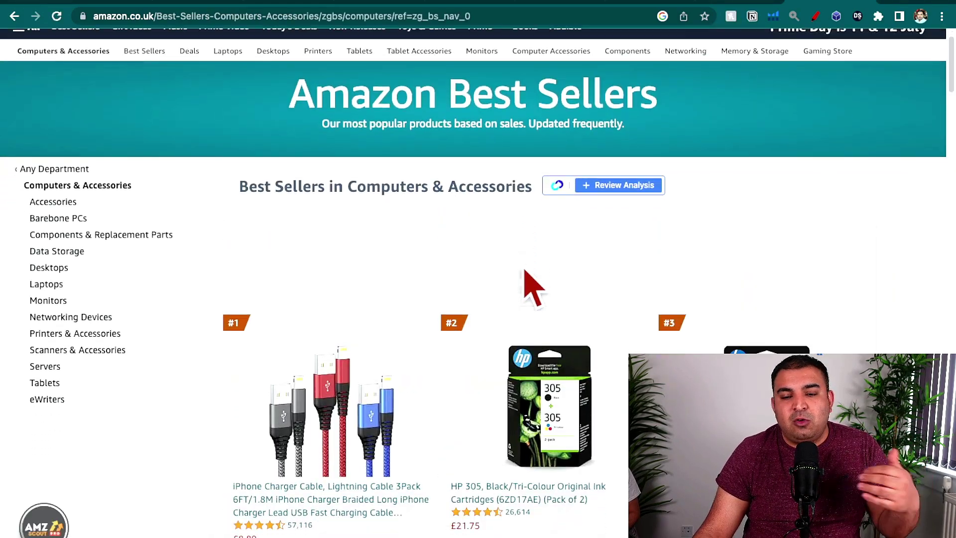
pyautogui.scroll(-2, 530, 284)
pyautogui.scroll(-2, 521, 279)
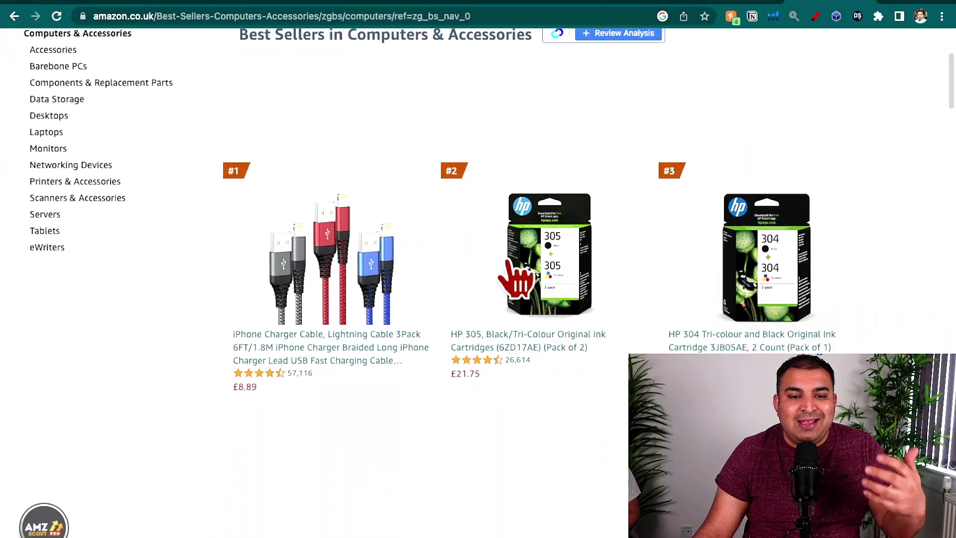
pyautogui.scroll(1, 513, 251)
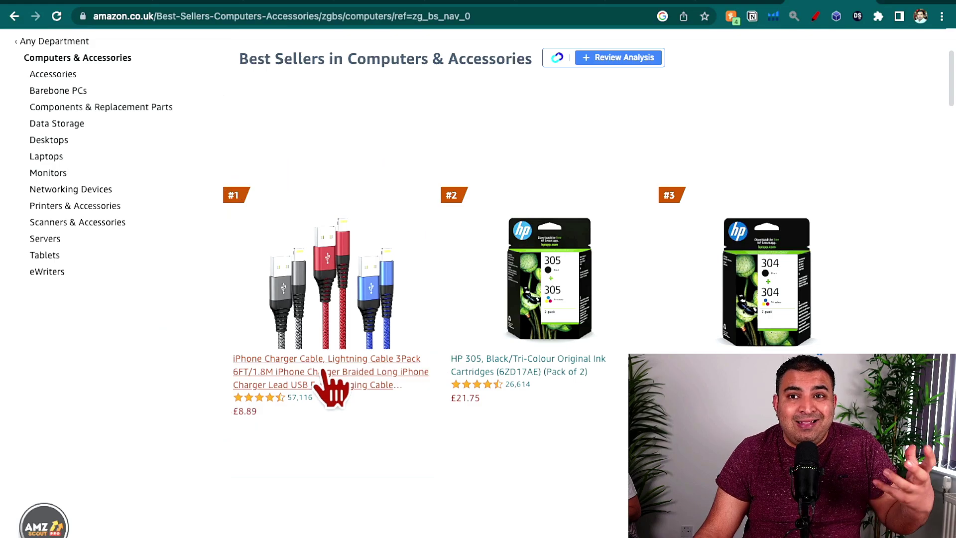
pyautogui.scroll(-10, 320, 352)
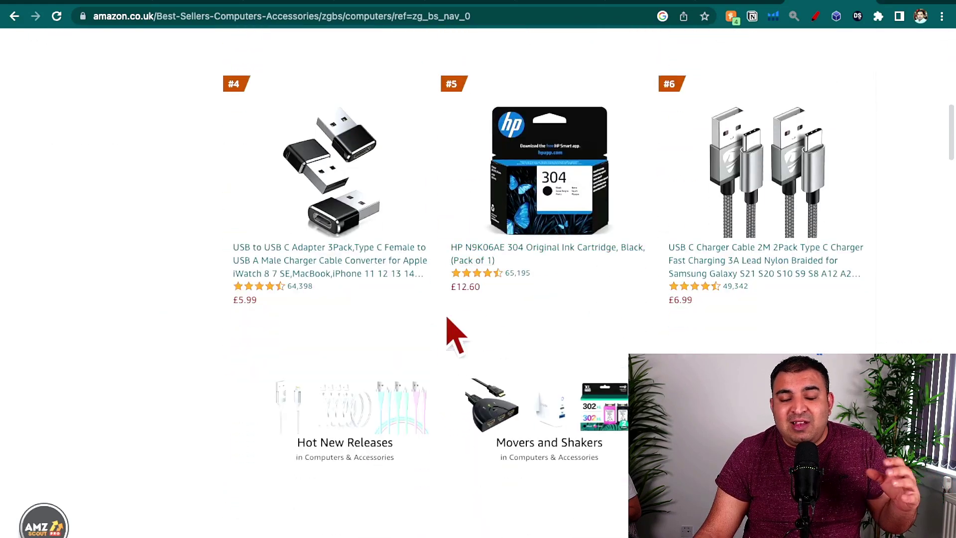
pyautogui.scroll(-3, 412, 324)
pyautogui.scroll(-3, 413, 331)
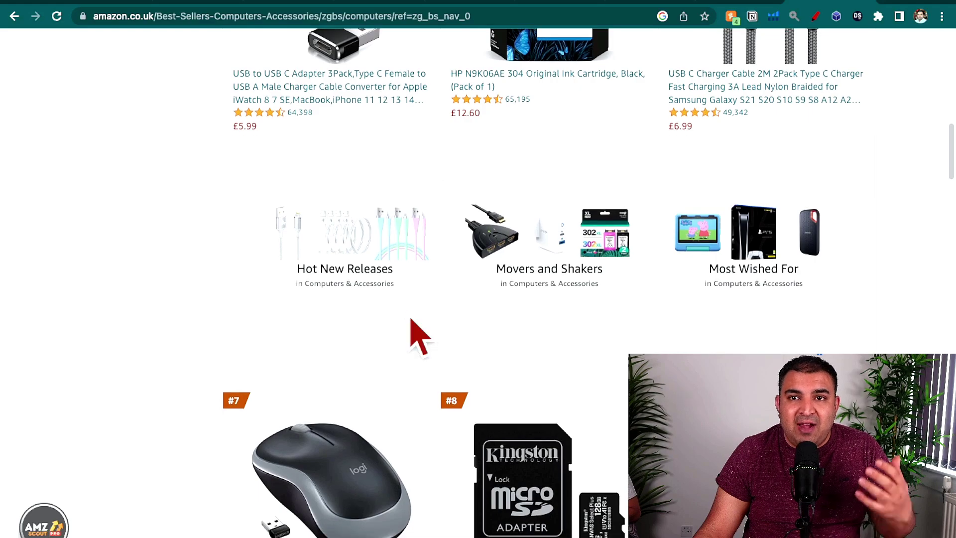
pyautogui.scroll(-2, 412, 324)
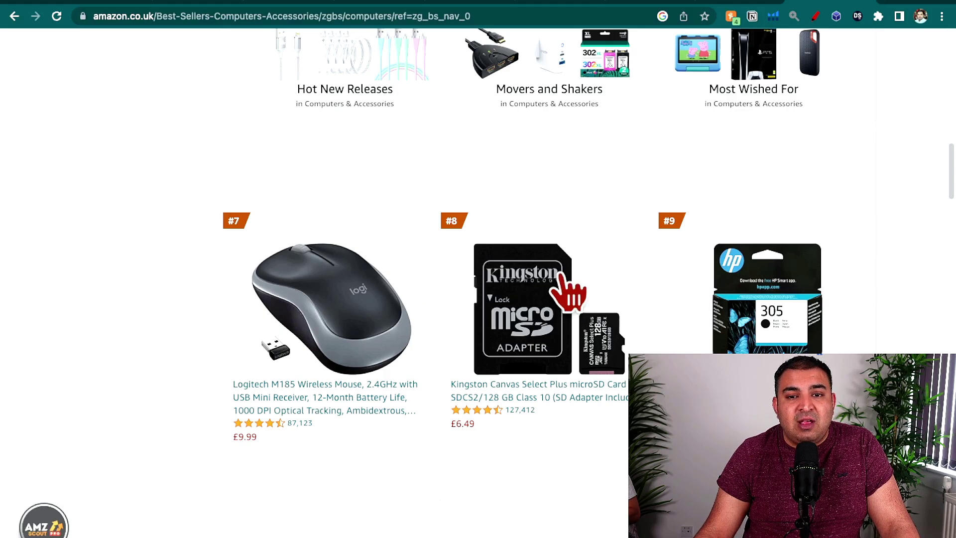
pyautogui.scroll(15, 568, 296)
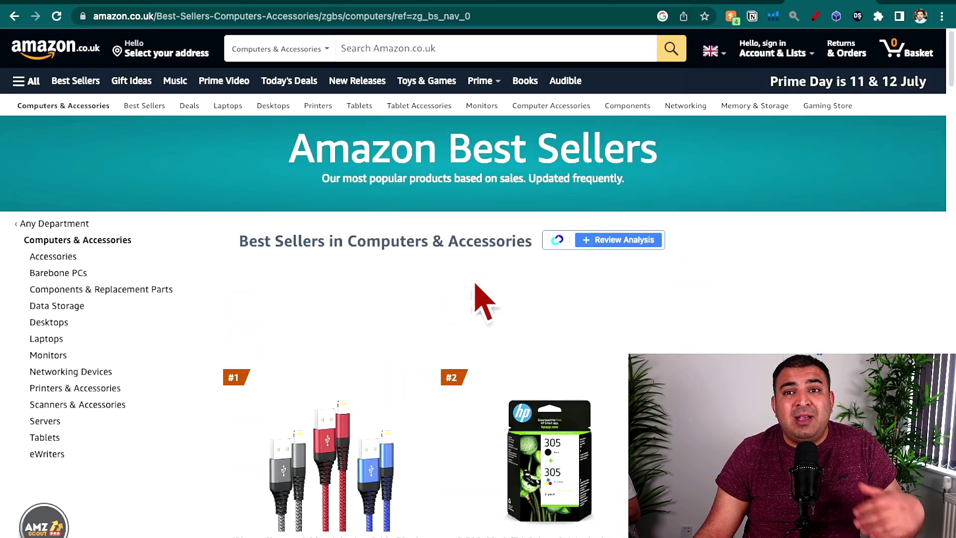
pyautogui.scroll(-5, 473, 294)
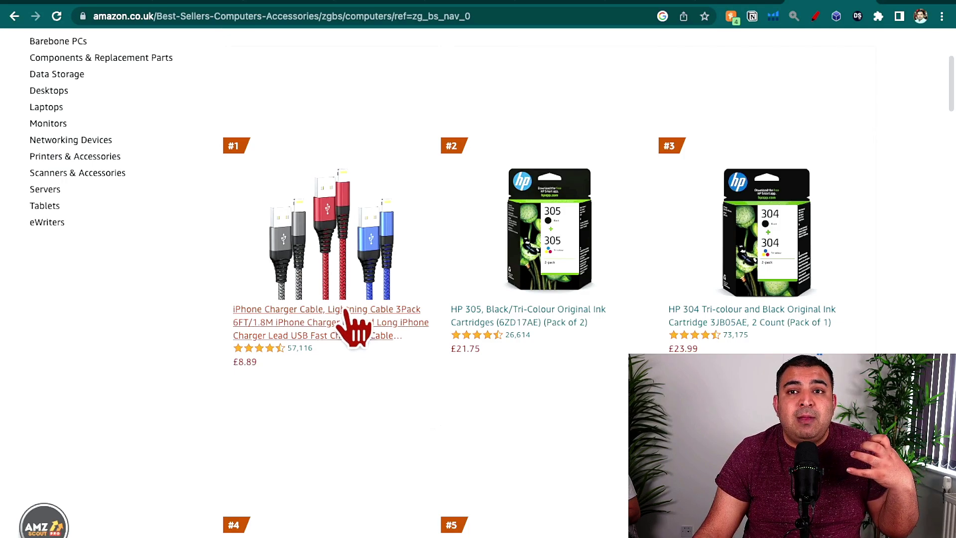
pyautogui.scroll(-1, 329, 312)
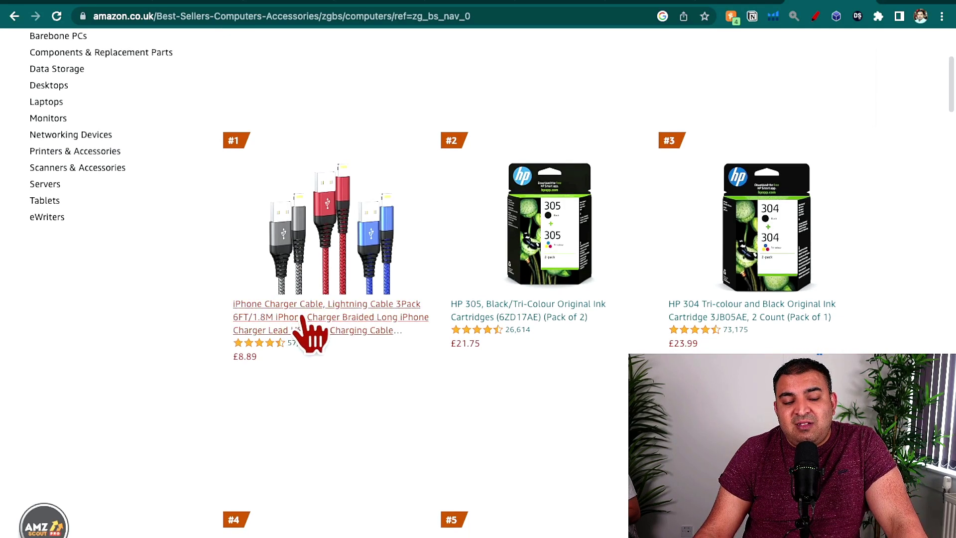
# Open the top-ranked iPhone charger cable in the best sellers list and copy its ASIN.
pyautogui.click(323, 329)
pyautogui.moveTo(399, 279)
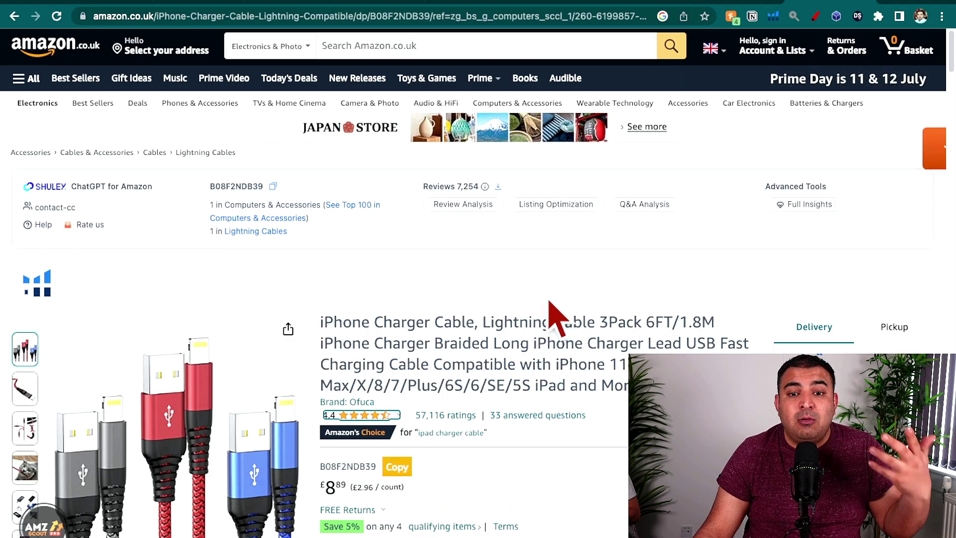
pyautogui.click(273, 187)
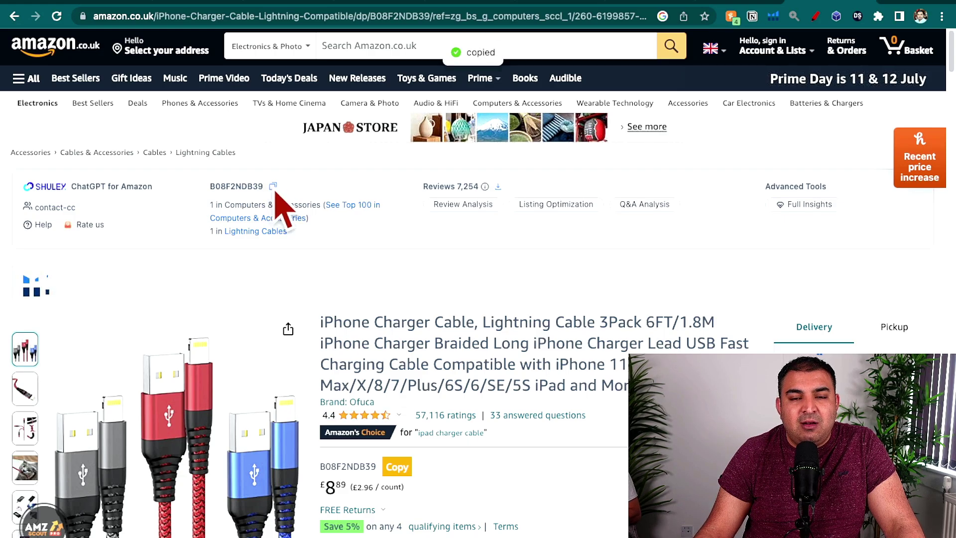
# Switch to Shulex VOC, search for ASIN B08F2NDB39 and create an in-depth review analysis report for the product.
pyautogui.click(202, 3)
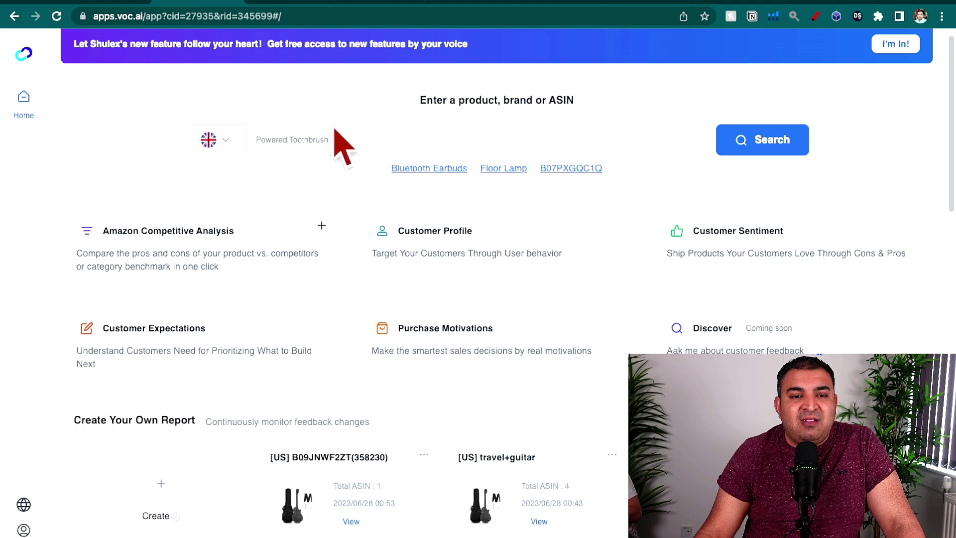
pyautogui.click(349, 134)
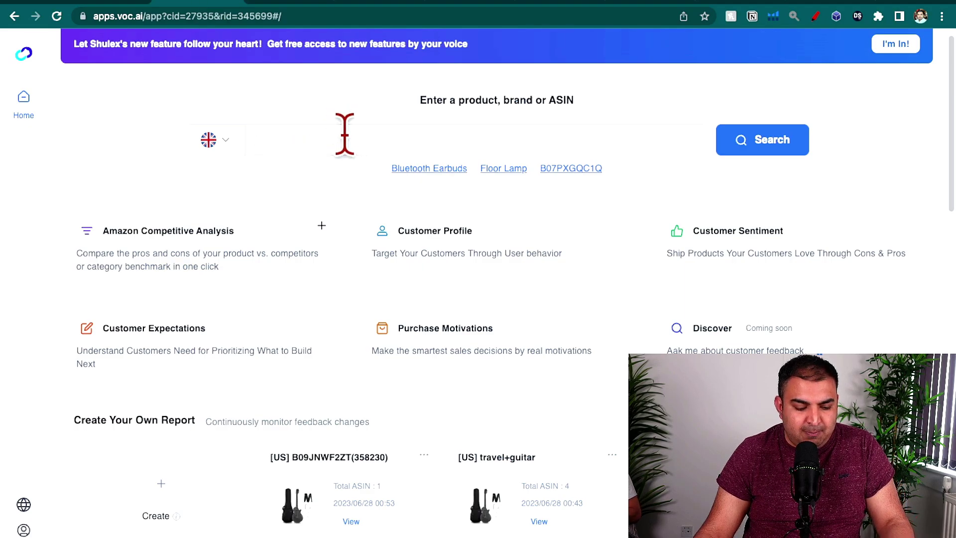
pyautogui.click(748, 142)
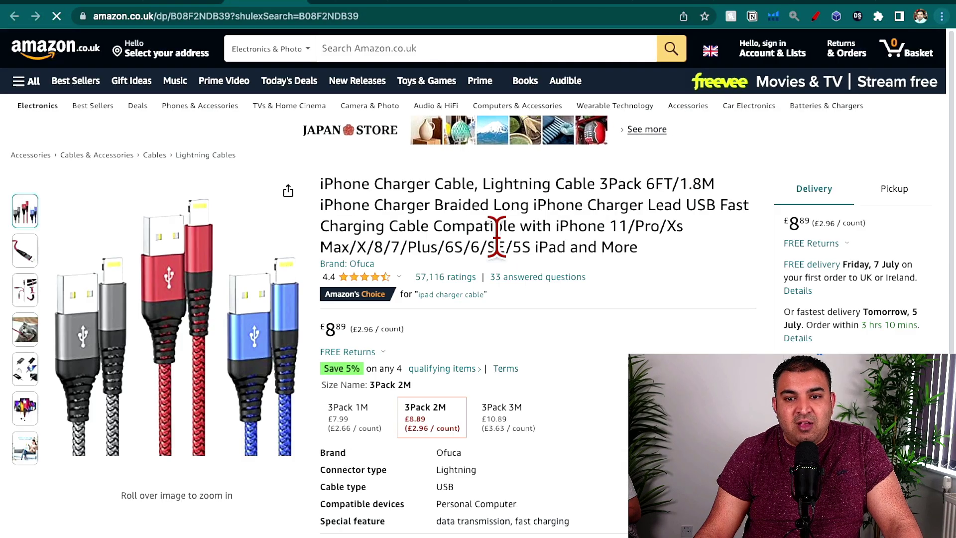
pyautogui.scroll(-1, 623, 215)
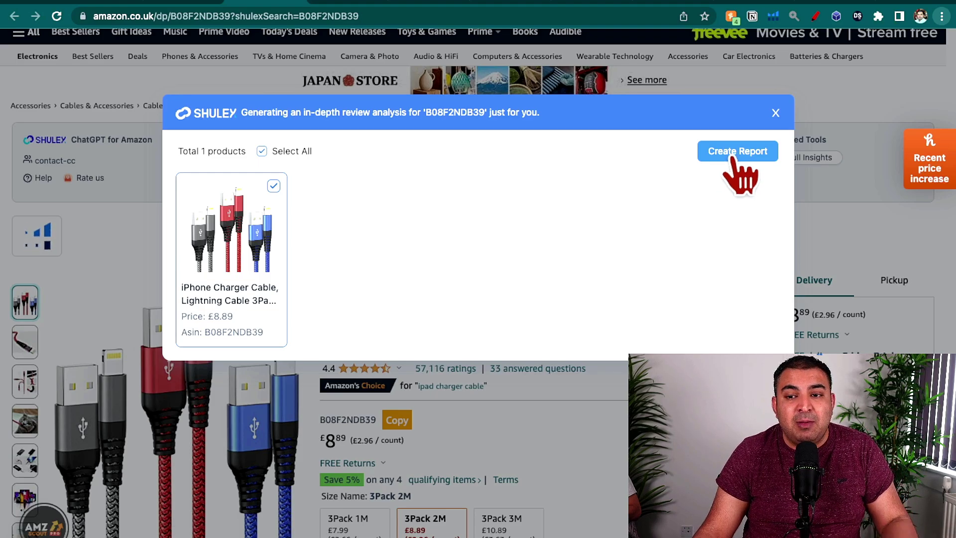
pyautogui.click(734, 157)
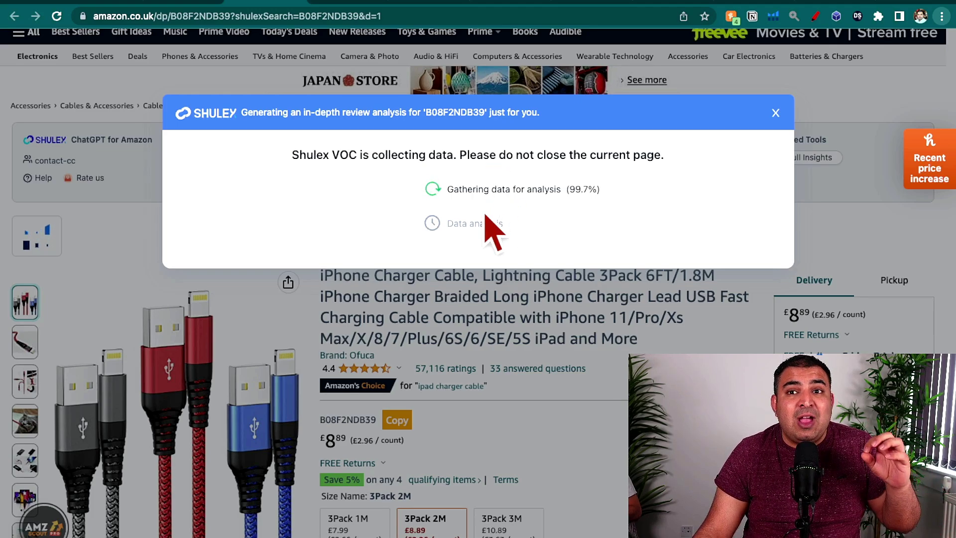
# Return to the Shulex VOC home page, browse the previously created reports and open the [US] B075YH3D7N insoles report.
pyautogui.click(180, 3)
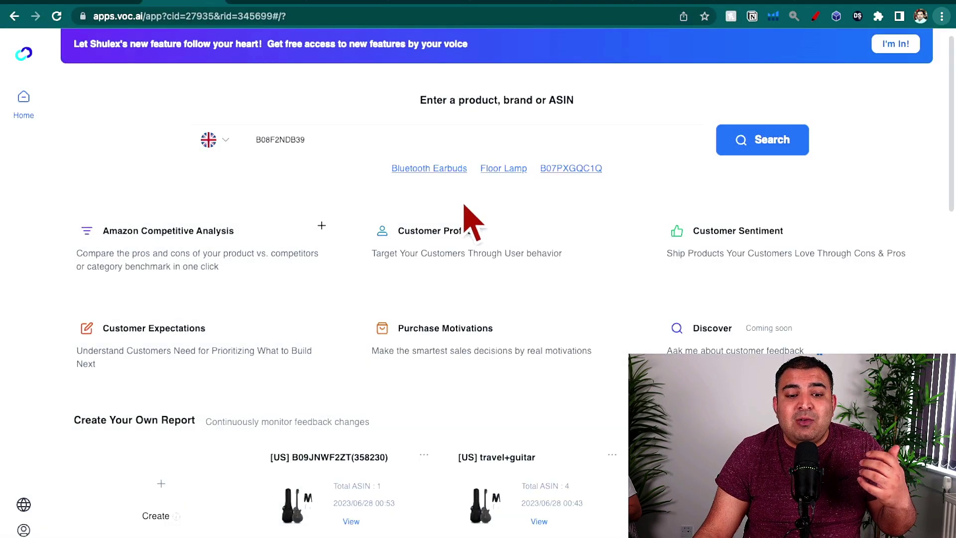
pyautogui.scroll(-1, 465, 213)
pyautogui.scroll(-12, 471, 219)
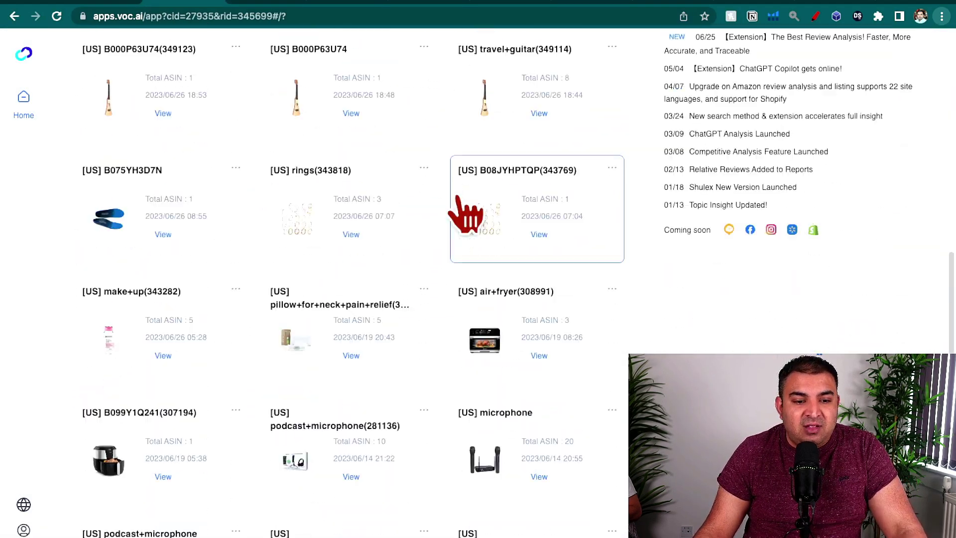
pyautogui.scroll(-10, 467, 211)
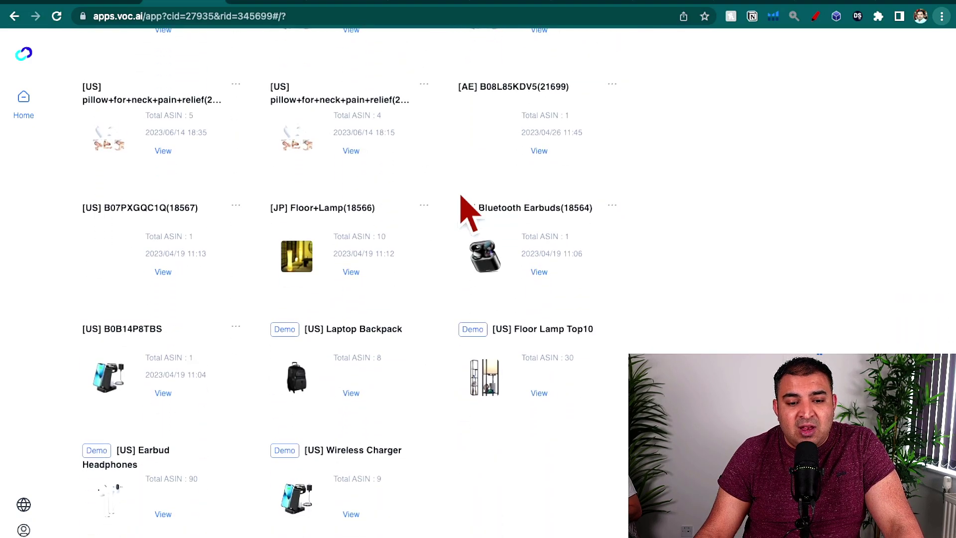
pyautogui.scroll(10, 462, 197)
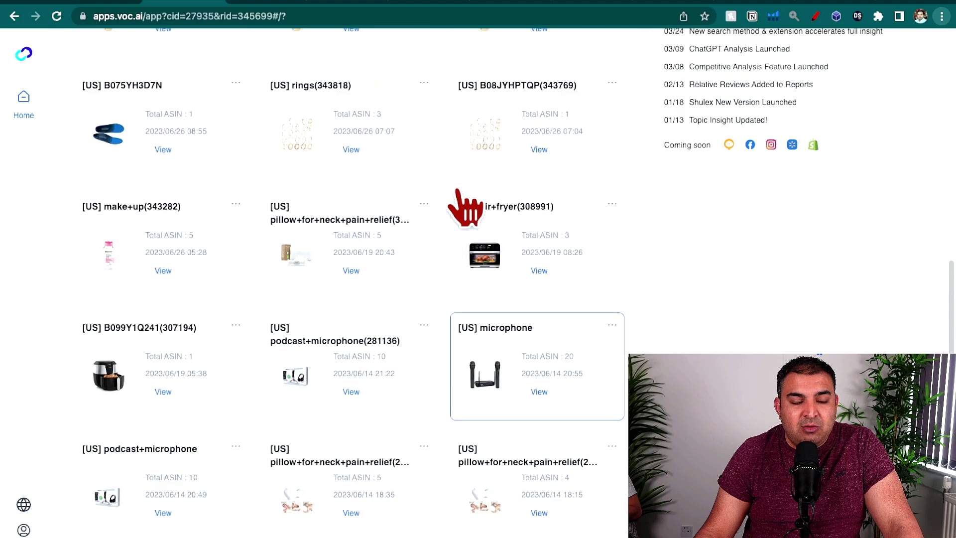
pyautogui.scroll(1, 463, 204)
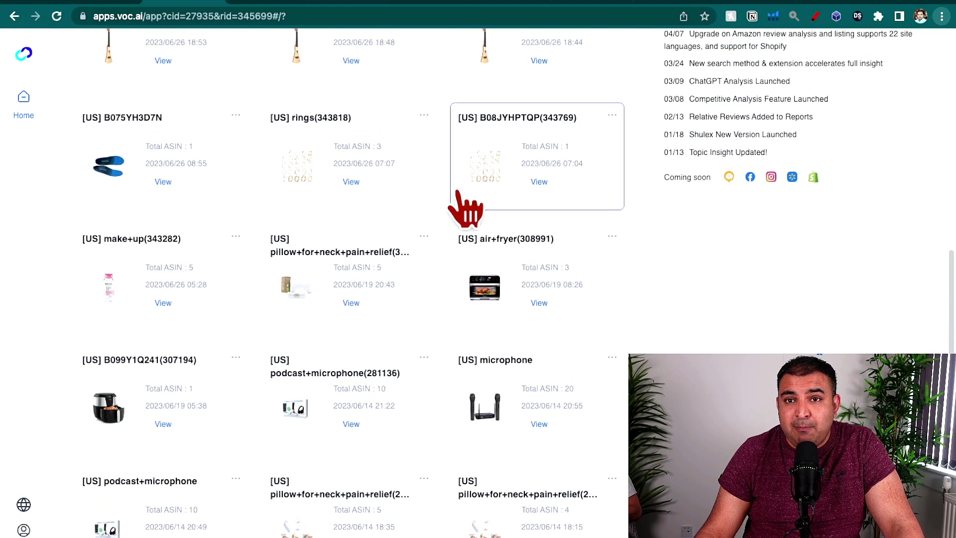
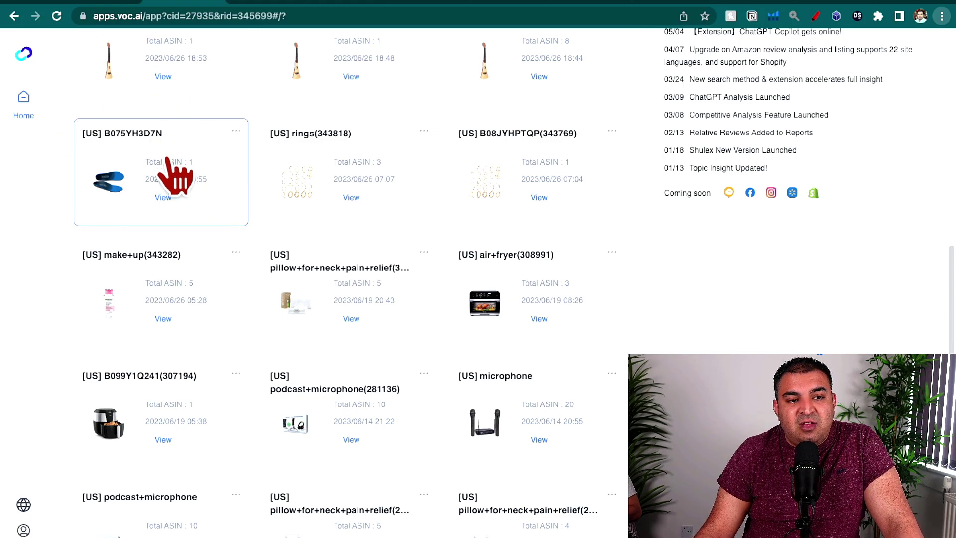
pyautogui.click(167, 172)
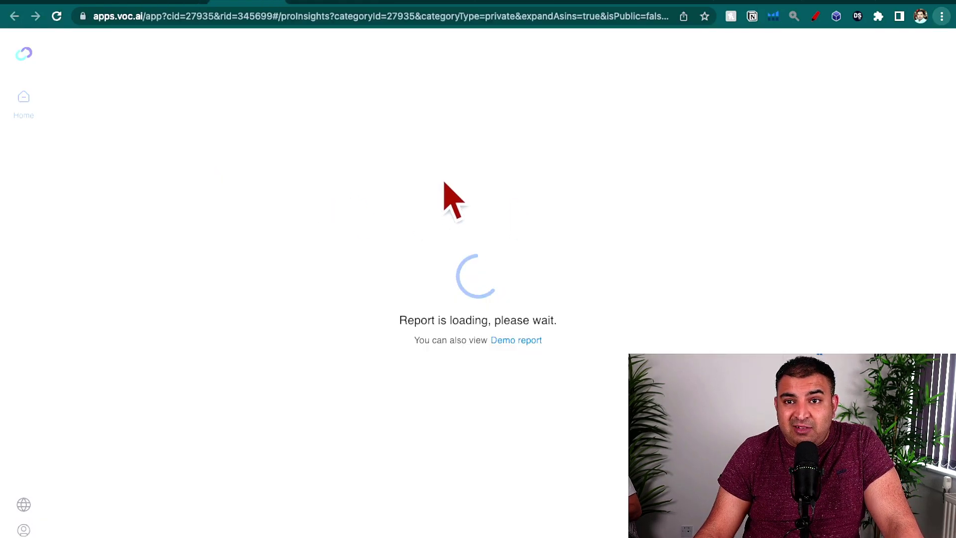
# Look over the B075YH3D7N report's header and the Customer Profile summary with its Who, When, Where and What charts.
pyautogui.scroll(-3, 454, 199)
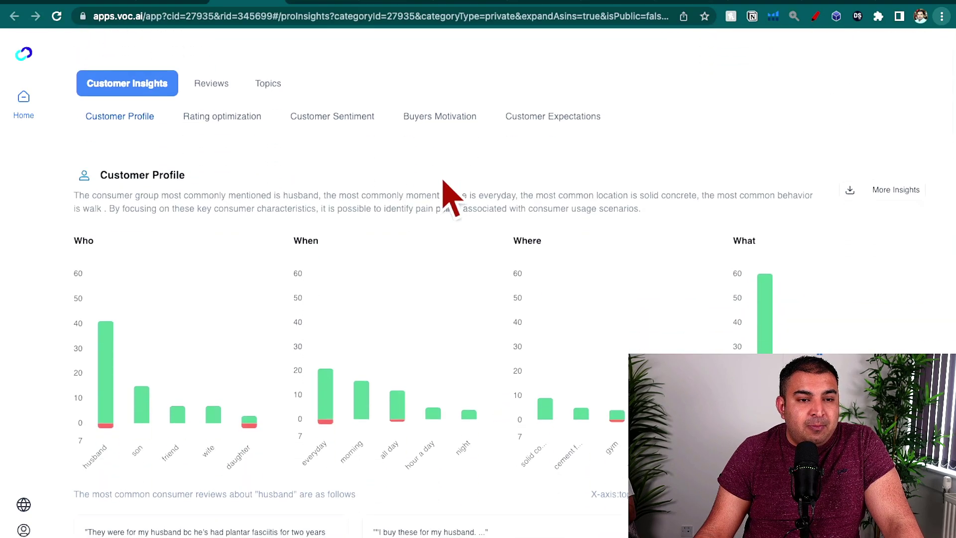
pyautogui.scroll(3, 448, 188)
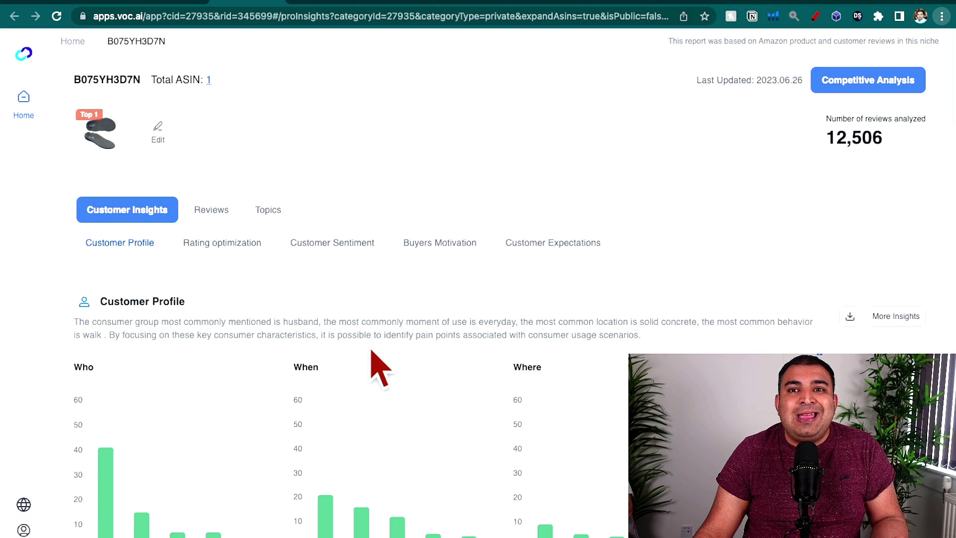
pyautogui.scroll(-1, 371, 350)
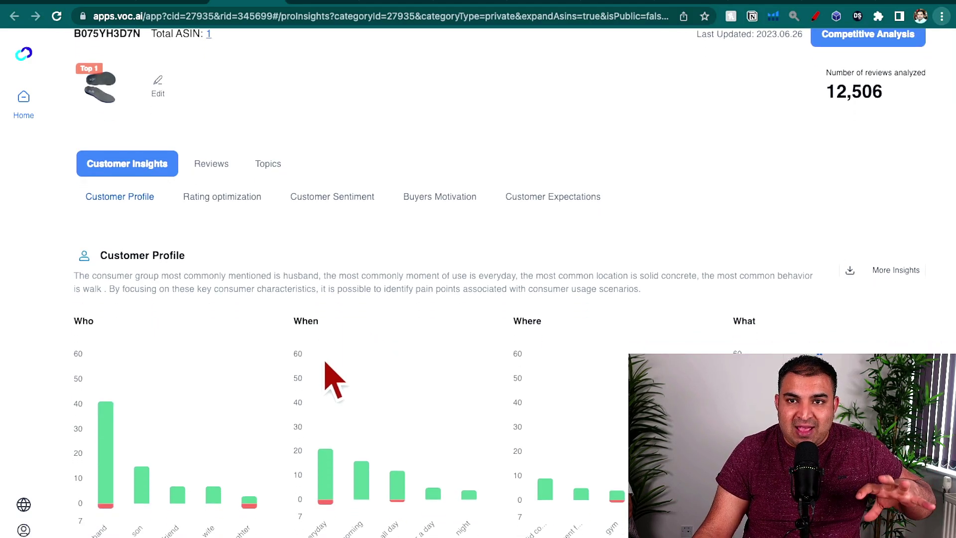
pyautogui.moveTo(481, 369)
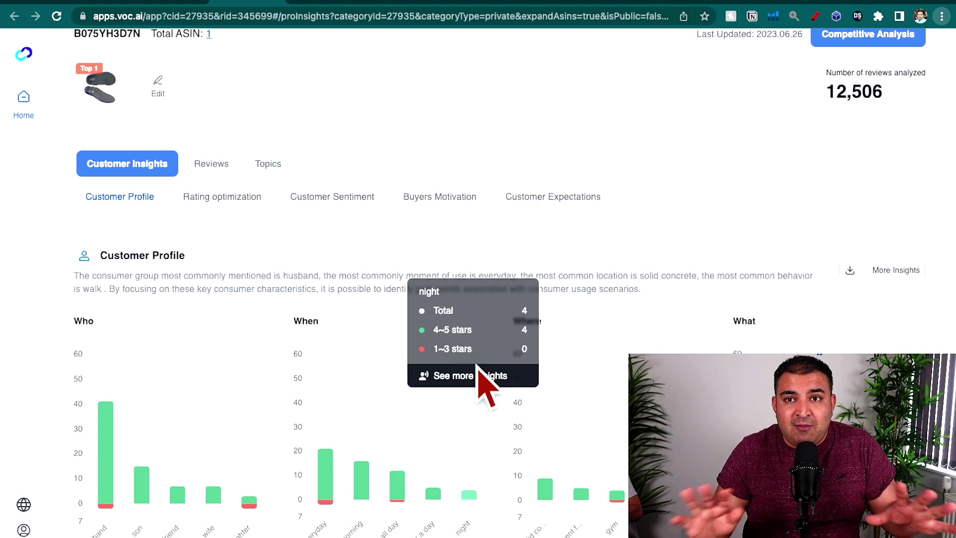
pyautogui.scroll(-5, 477, 369)
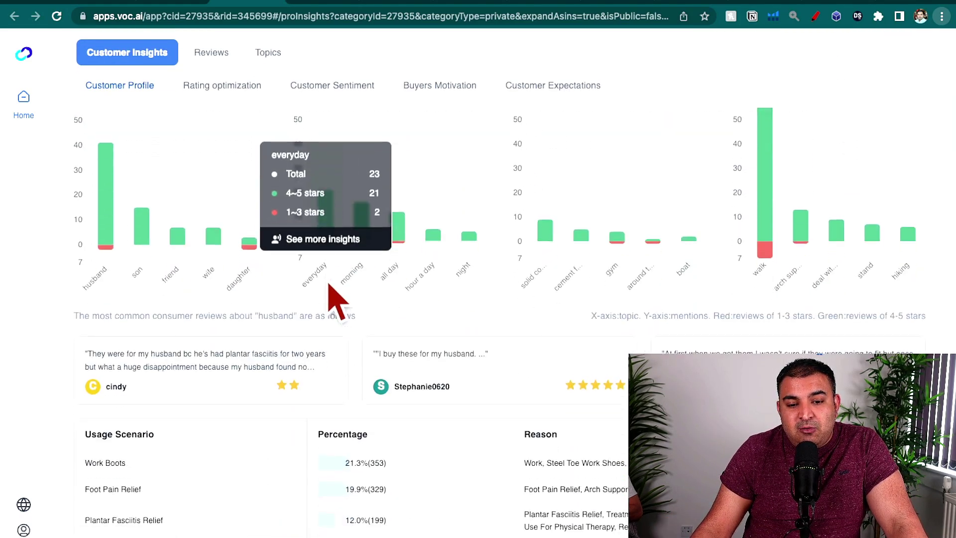
pyautogui.scroll(6, 343, 289)
pyautogui.scroll(-3, 344, 289)
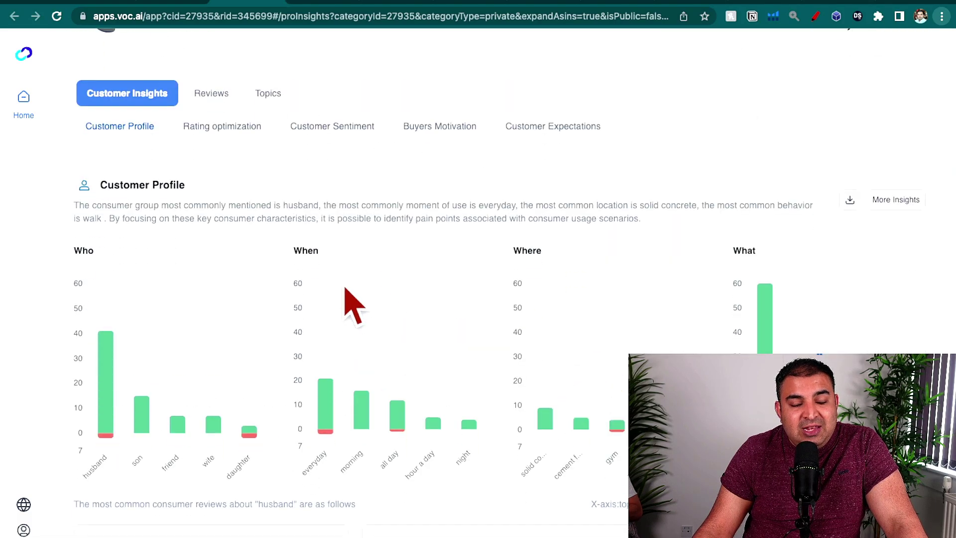
pyautogui.moveTo(349, 286)
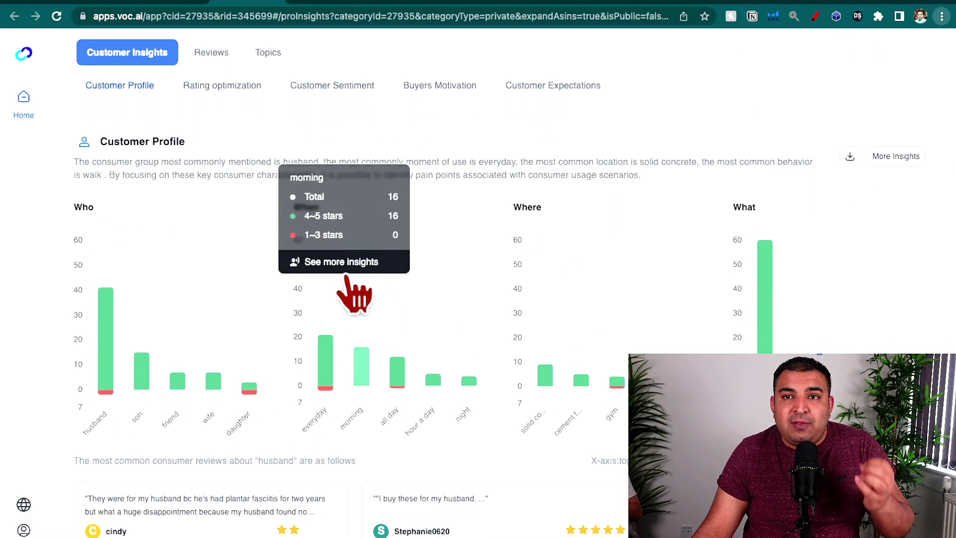
pyautogui.scroll(-1, 572, 208)
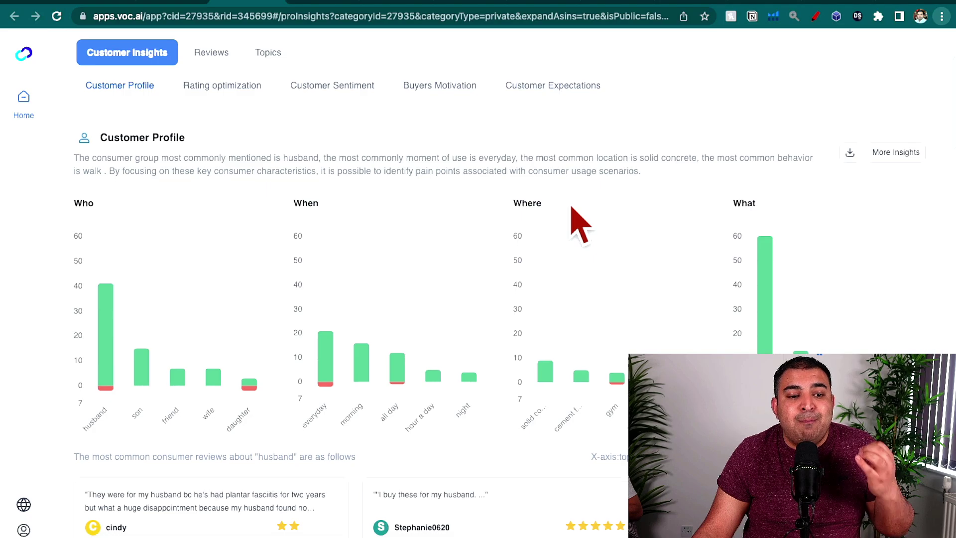
pyautogui.scroll(3, 573, 214)
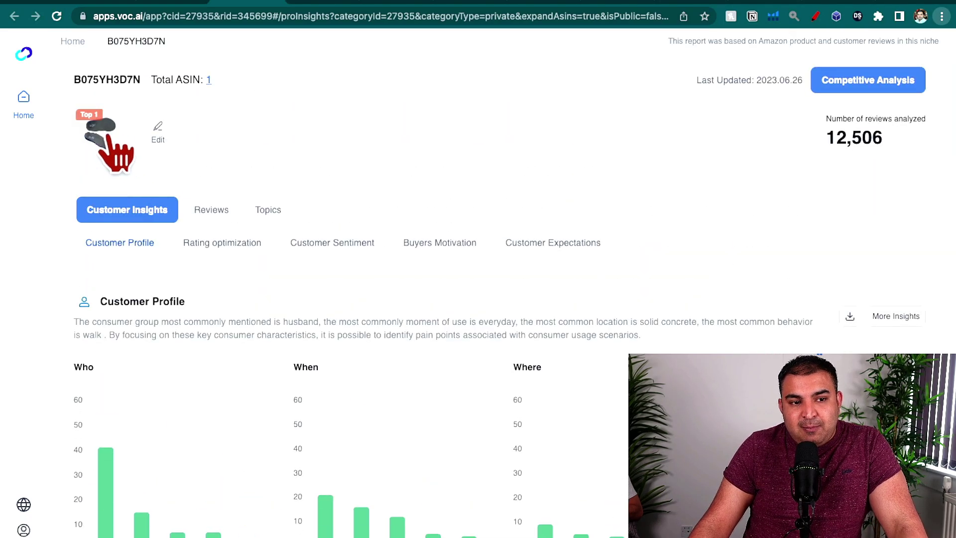
pyautogui.scroll(-4, 239, 209)
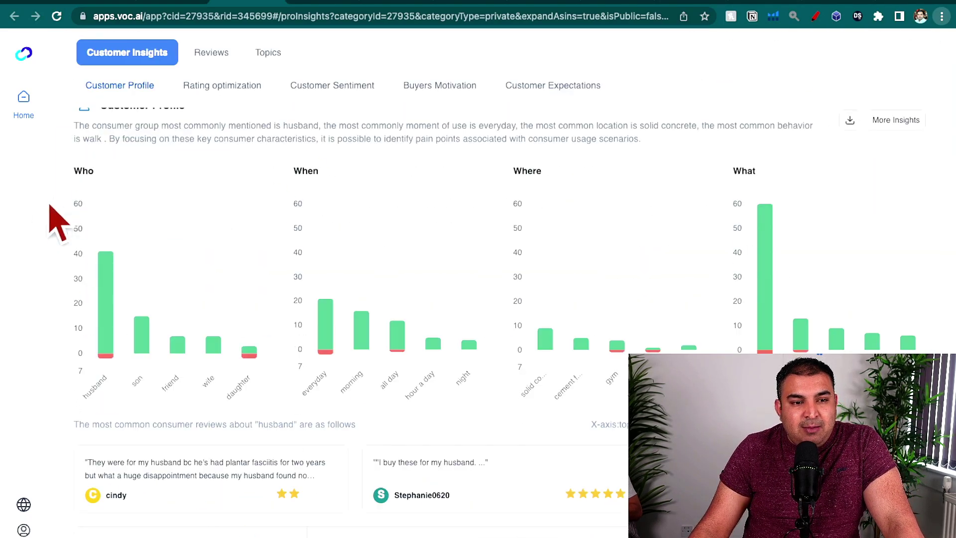
# Examine the star-rating breakdown of the customer groups in the Who chart and the usage times in the When chart.
pyautogui.doubleClick(81, 171)
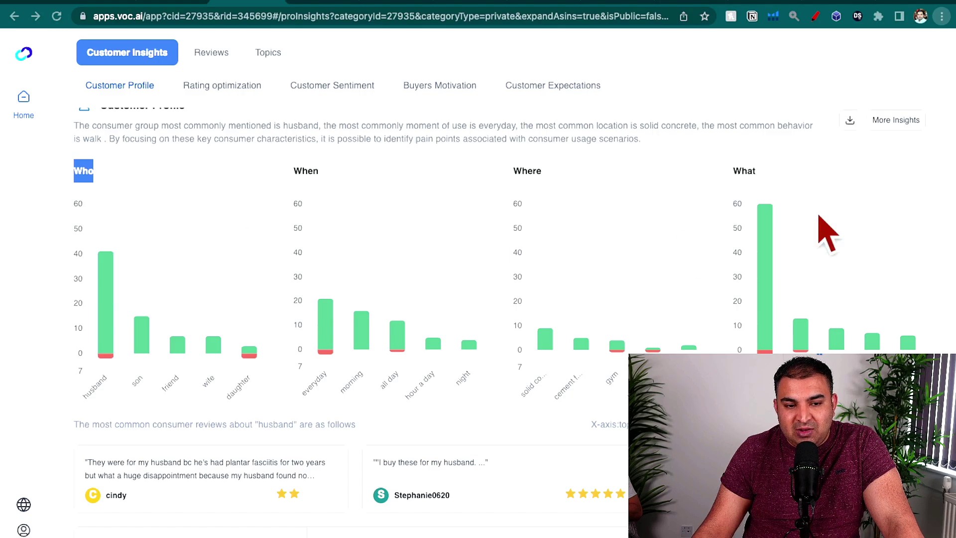
pyautogui.moveTo(187, 238)
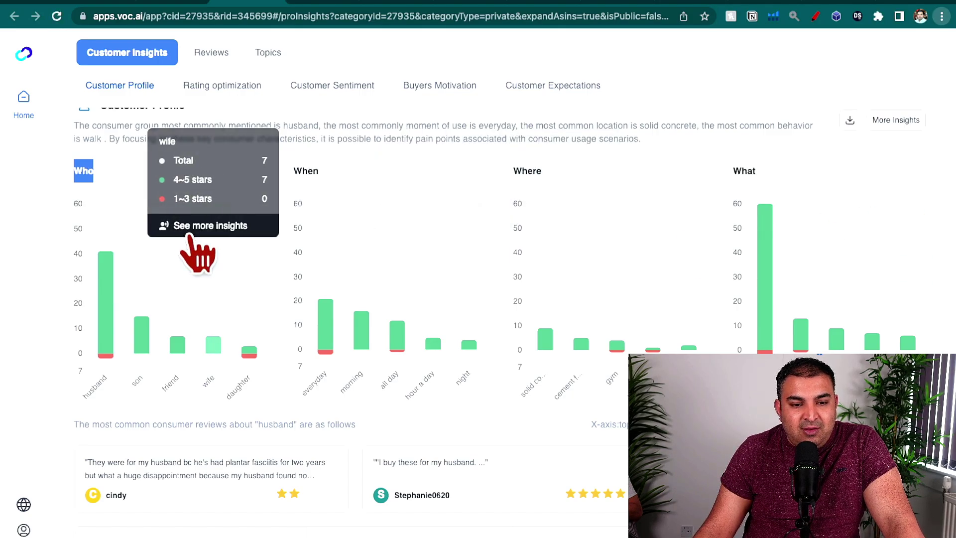
pyautogui.moveTo(374, 234)
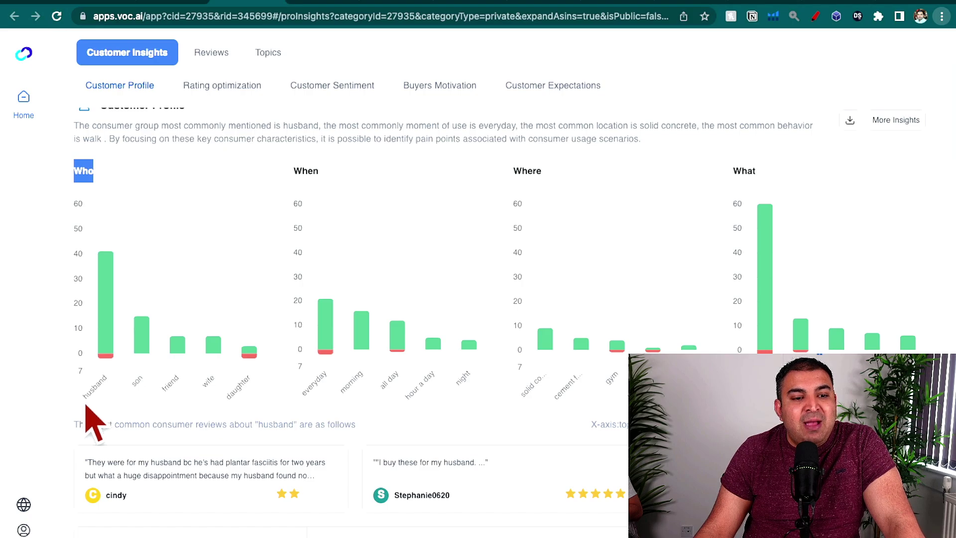
pyautogui.moveTo(113, 378)
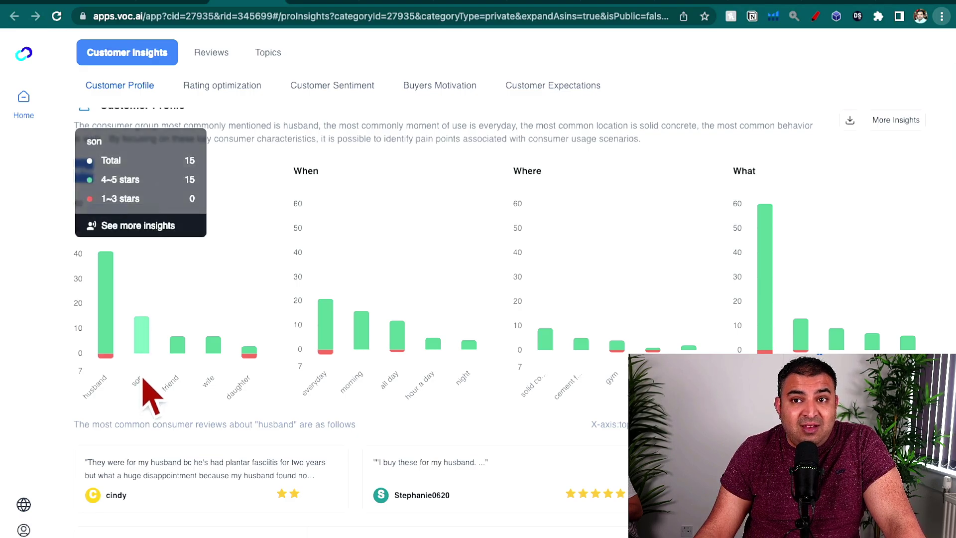
pyautogui.moveTo(365, 333)
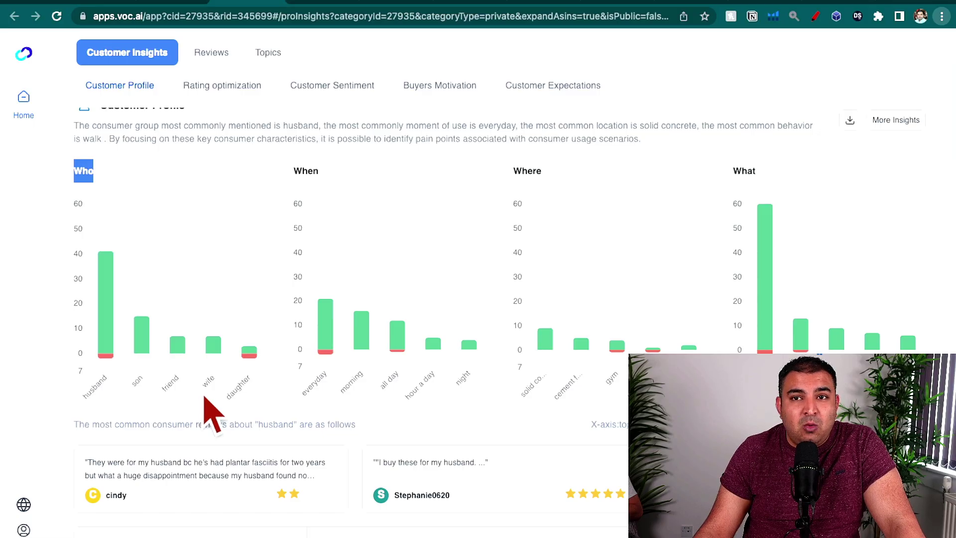
pyautogui.moveTo(118, 324)
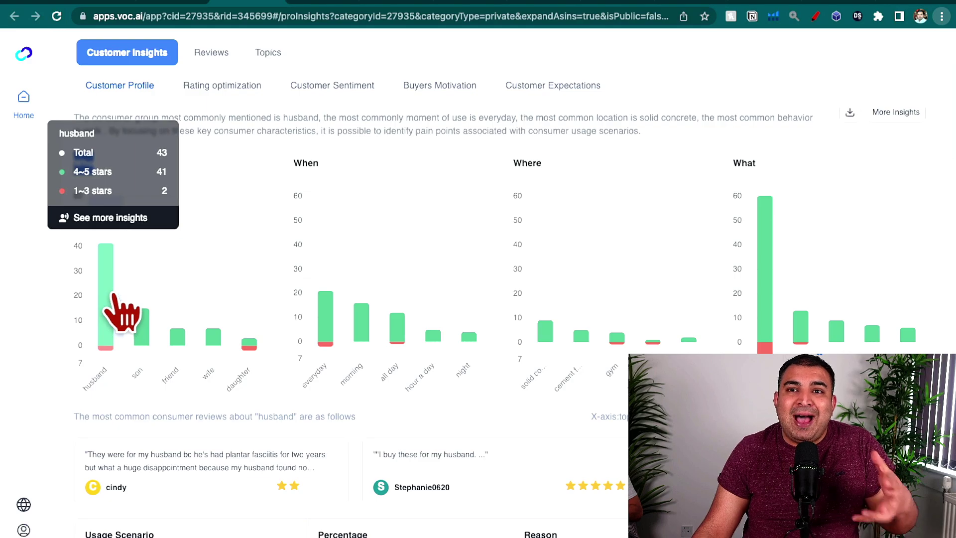
pyautogui.moveTo(208, 349)
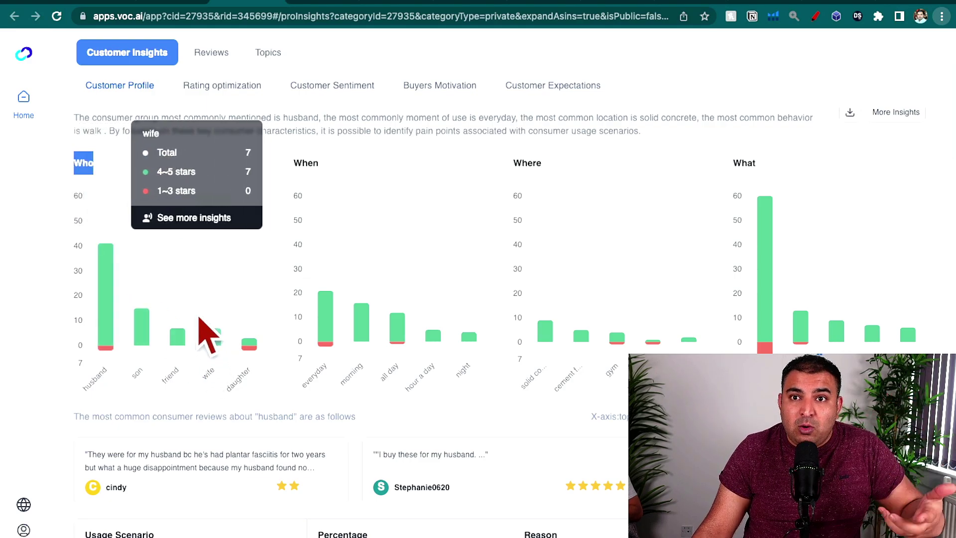
pyautogui.moveTo(149, 380)
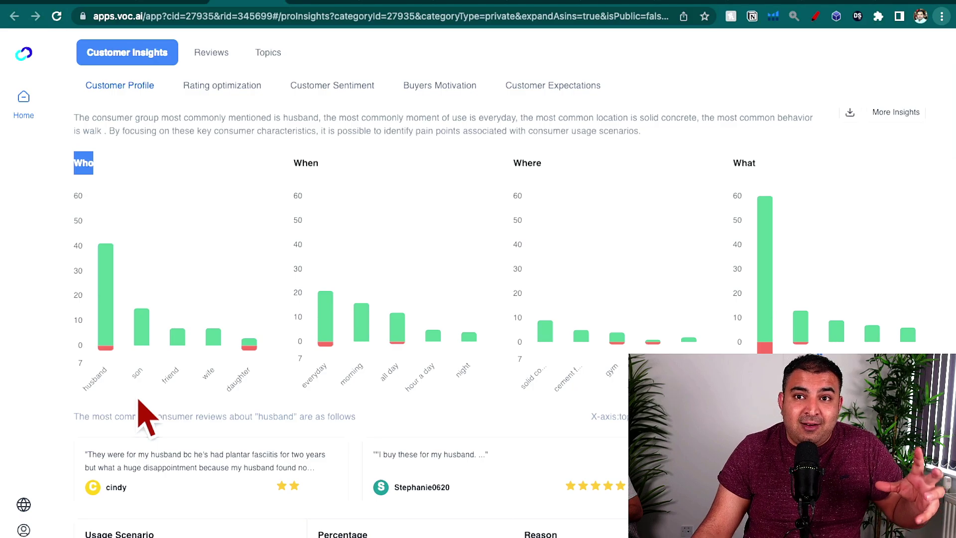
pyautogui.moveTo(175, 359)
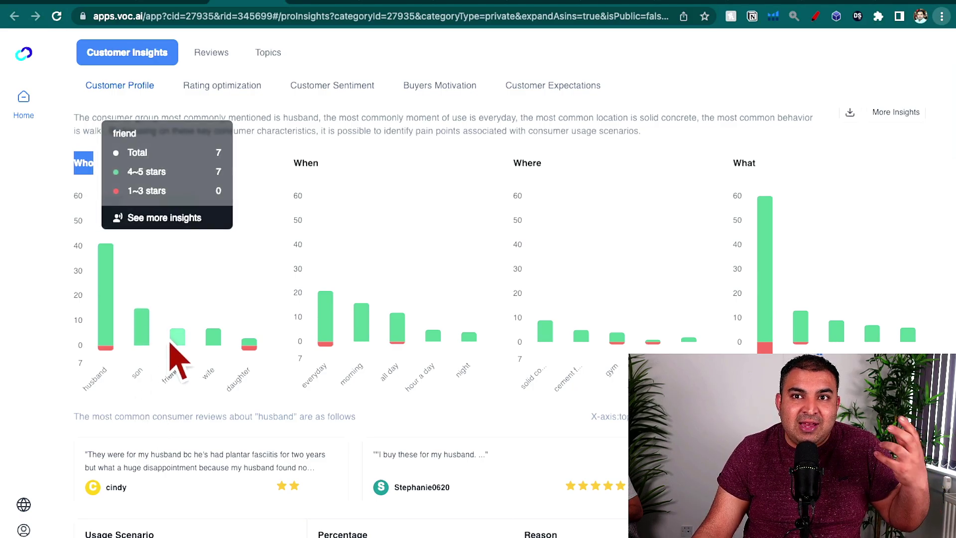
pyautogui.moveTo(247, 355)
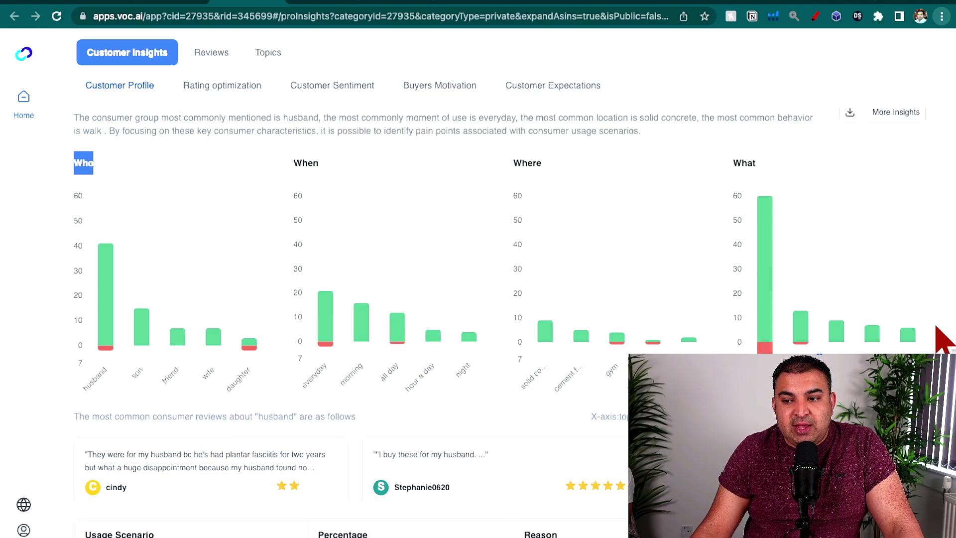
pyautogui.moveTo(333, 212)
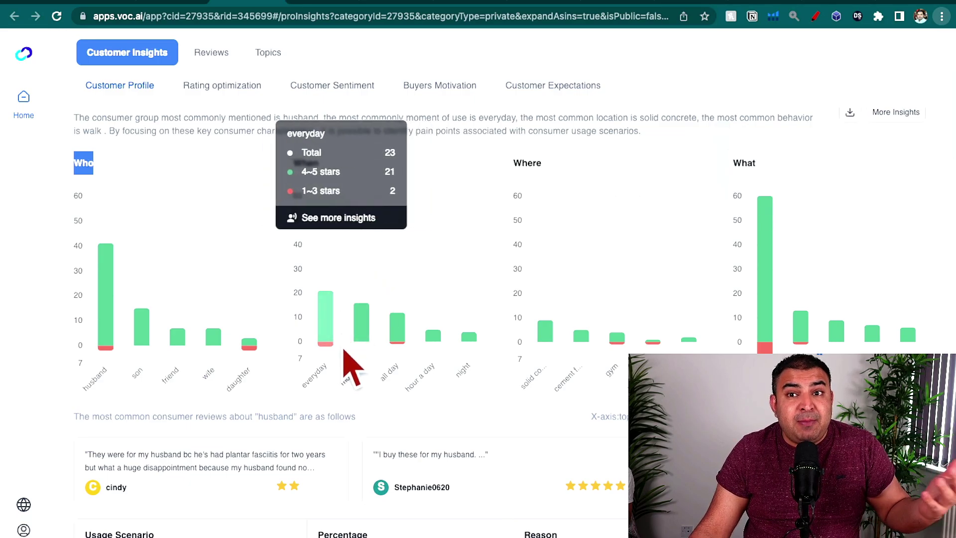
# Examine the star-rating breakdown of the everyday and morning bars in the When chart.
pyautogui.moveTo(327, 348)
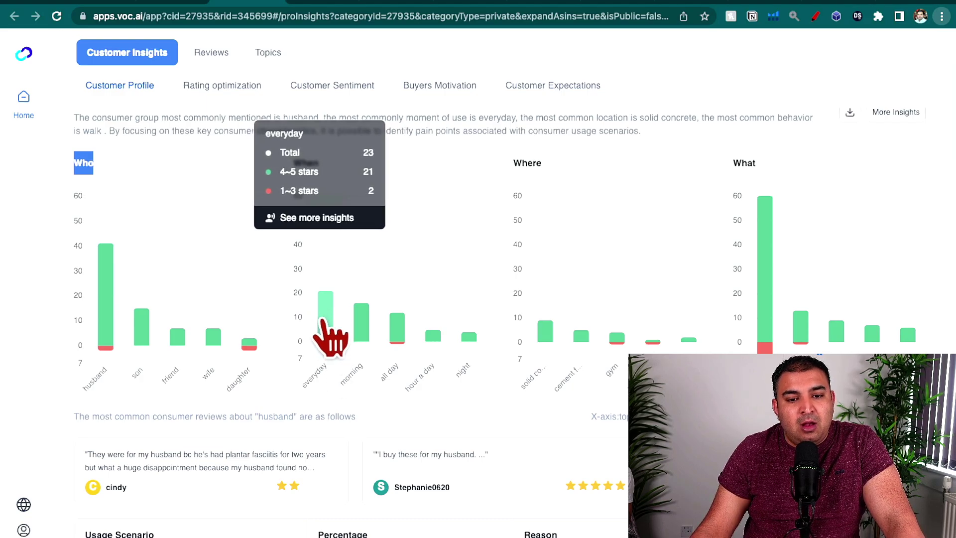
pyautogui.moveTo(367, 328)
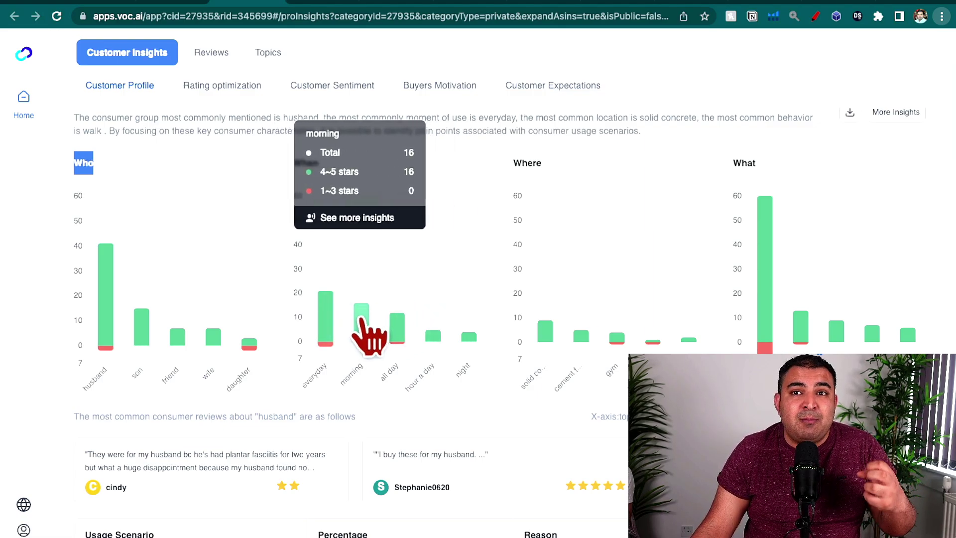
pyautogui.scroll(1, 365, 317)
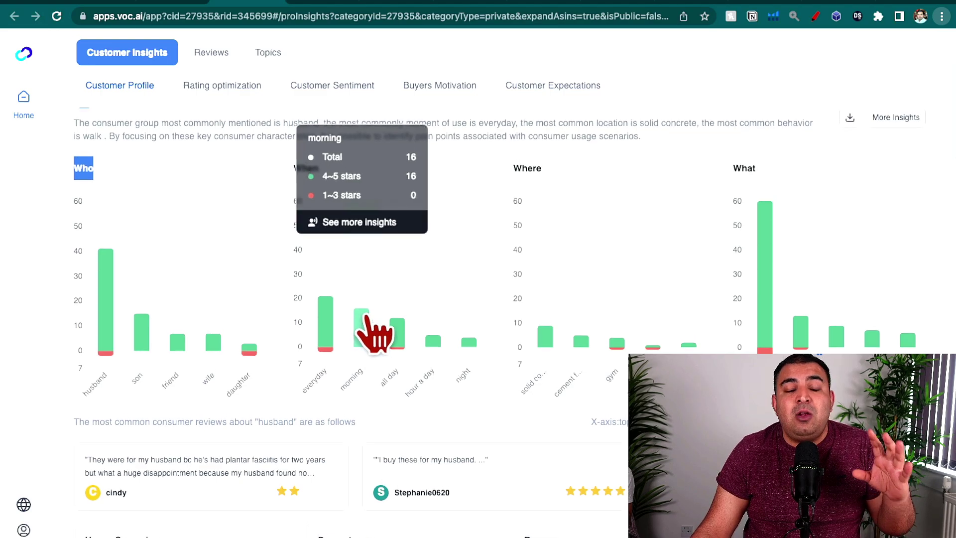
# Examine the star-rating breakdown of each usage location in the Where chart, from solid concrete and cement floor to gym, around the house and boat.
pyautogui.scroll(-1, 368, 319)
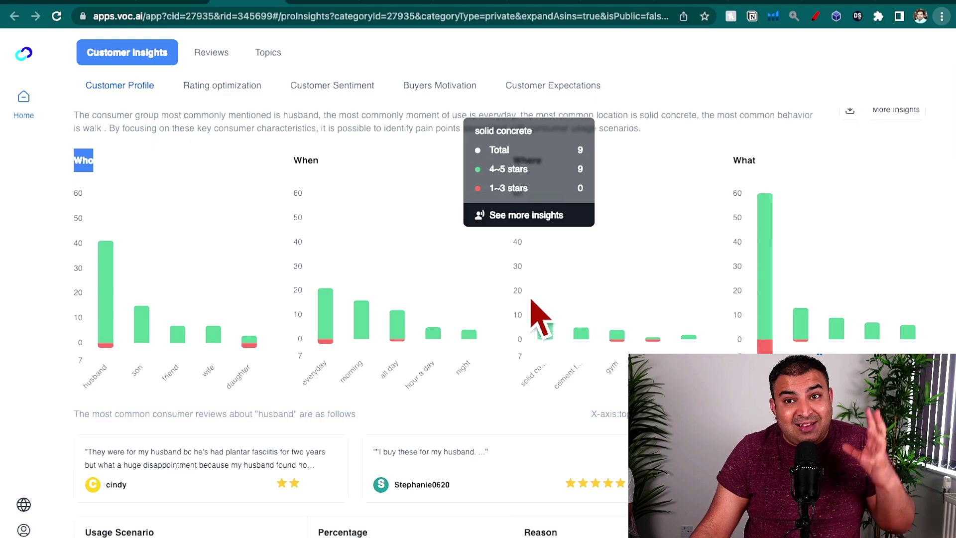
pyautogui.scroll(-1, 515, 301)
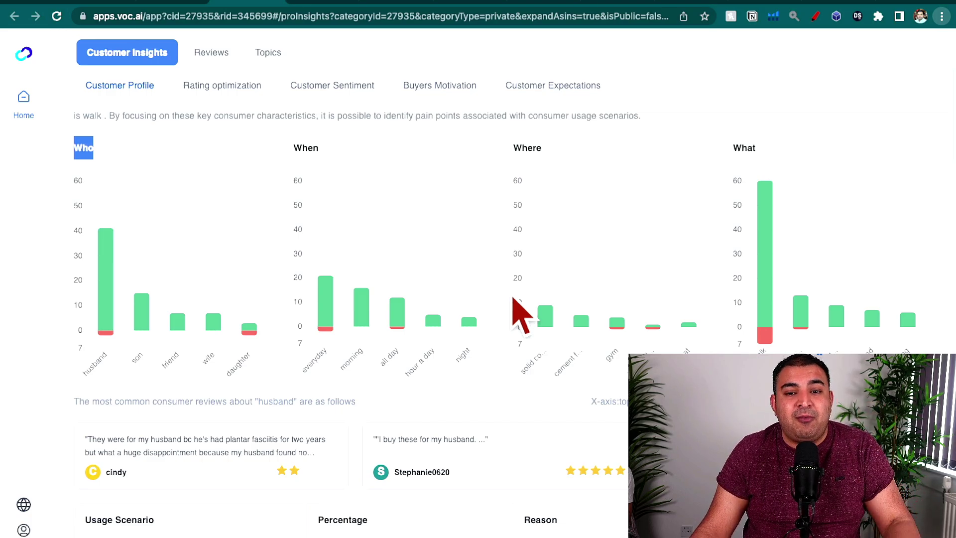
pyautogui.scroll(-1, 514, 301)
pyautogui.moveTo(572, 250)
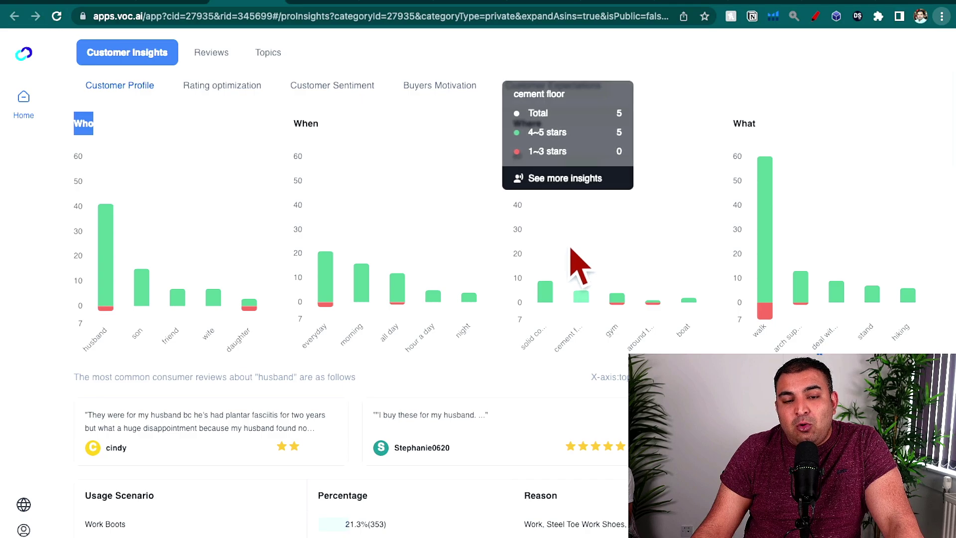
pyautogui.scroll(2, 572, 254)
pyautogui.moveTo(560, 314)
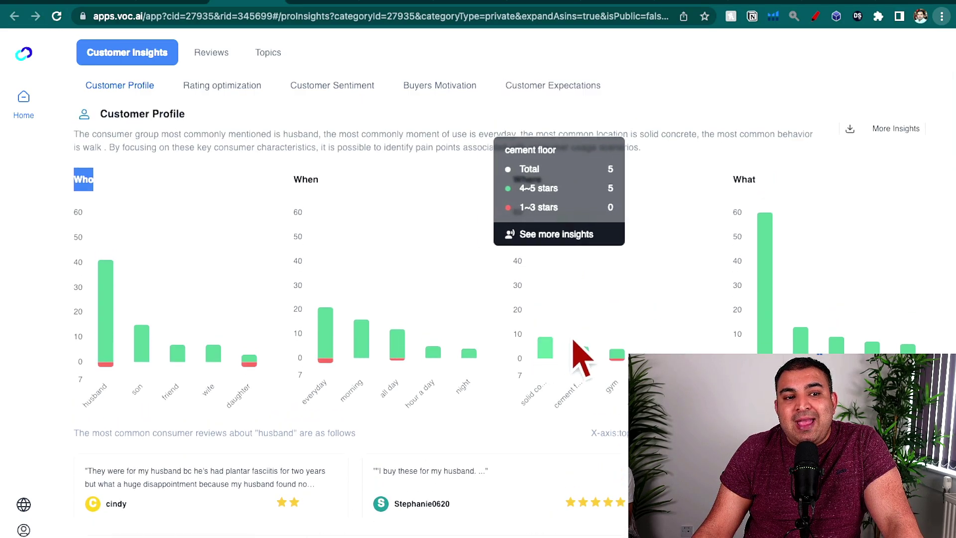
pyautogui.moveTo(578, 349)
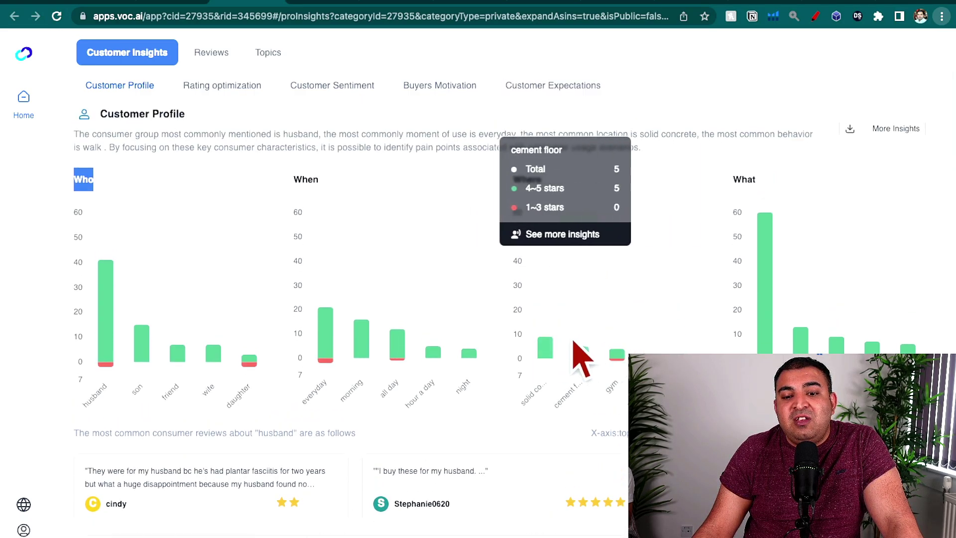
pyautogui.moveTo(765, 363)
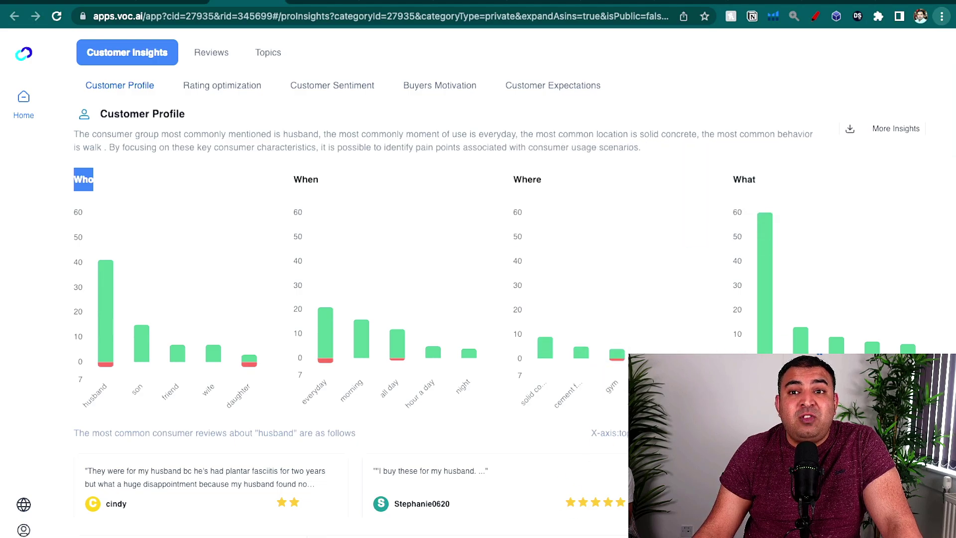
pyautogui.moveTo(546, 343)
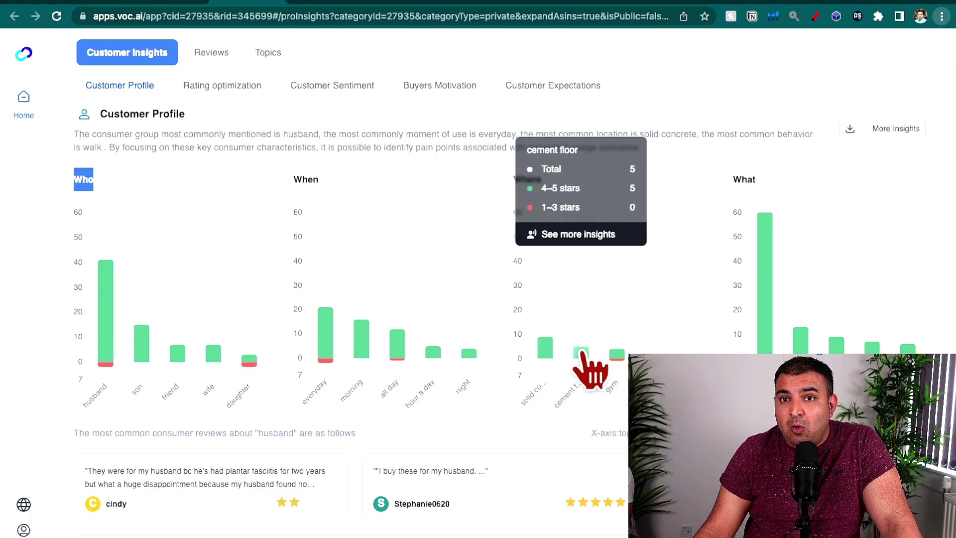
pyautogui.moveTo(618, 355)
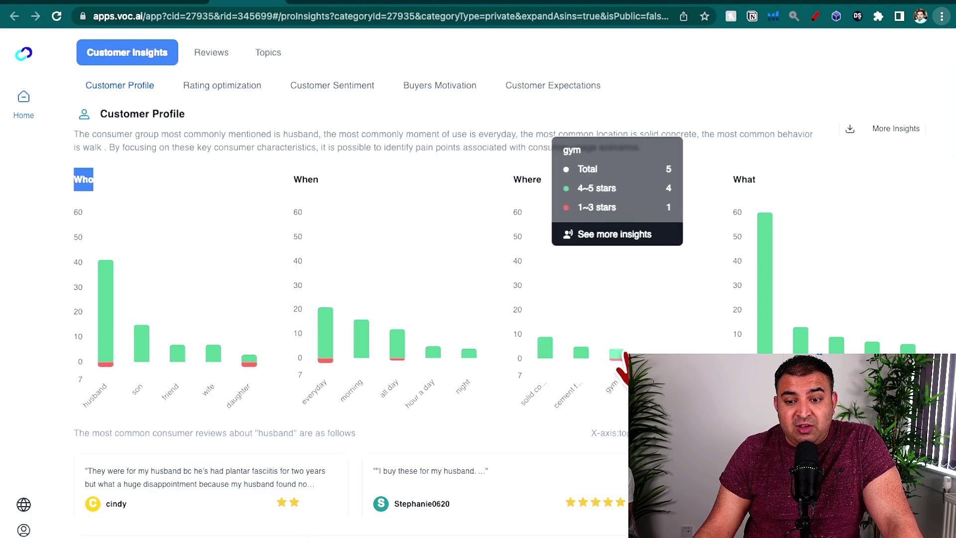
pyautogui.moveTo(653, 356)
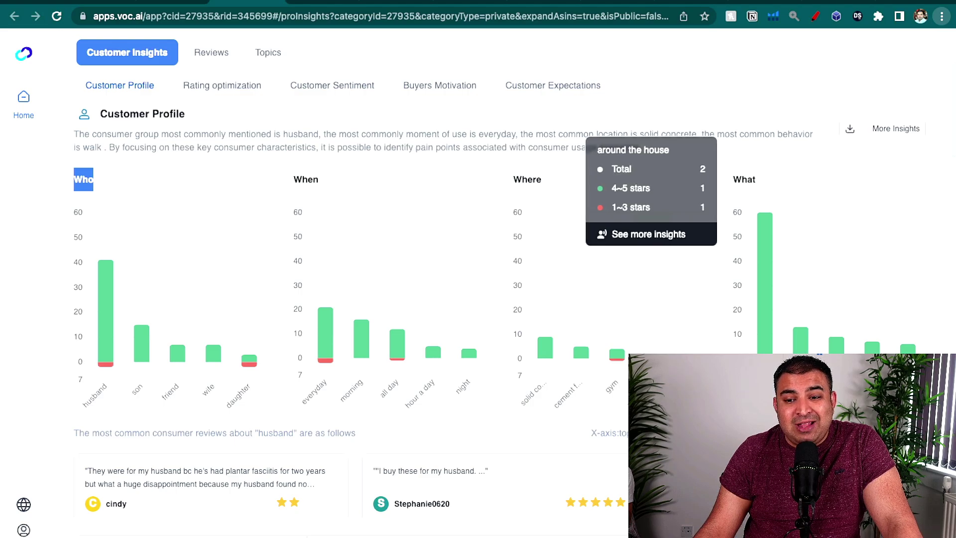
pyautogui.moveTo(689, 356)
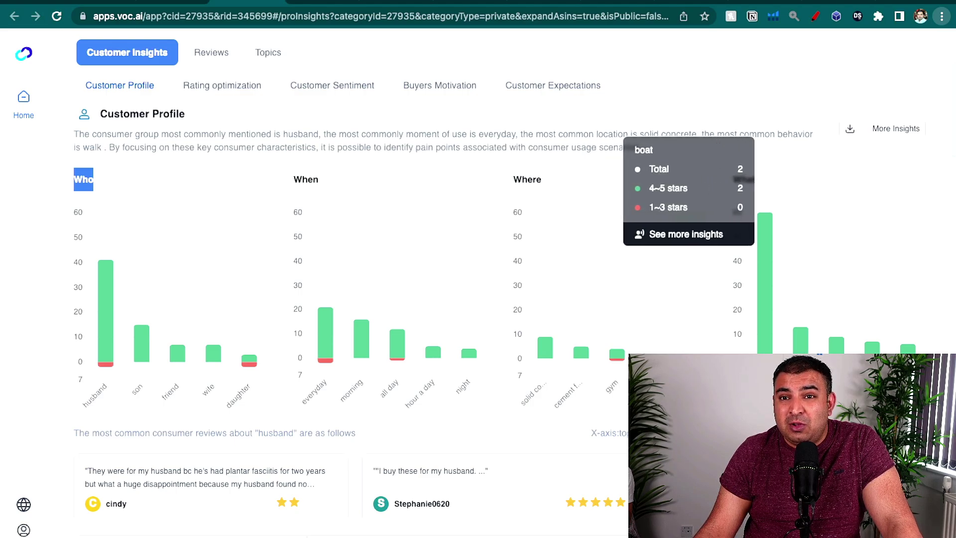
pyautogui.moveTo(546, 344)
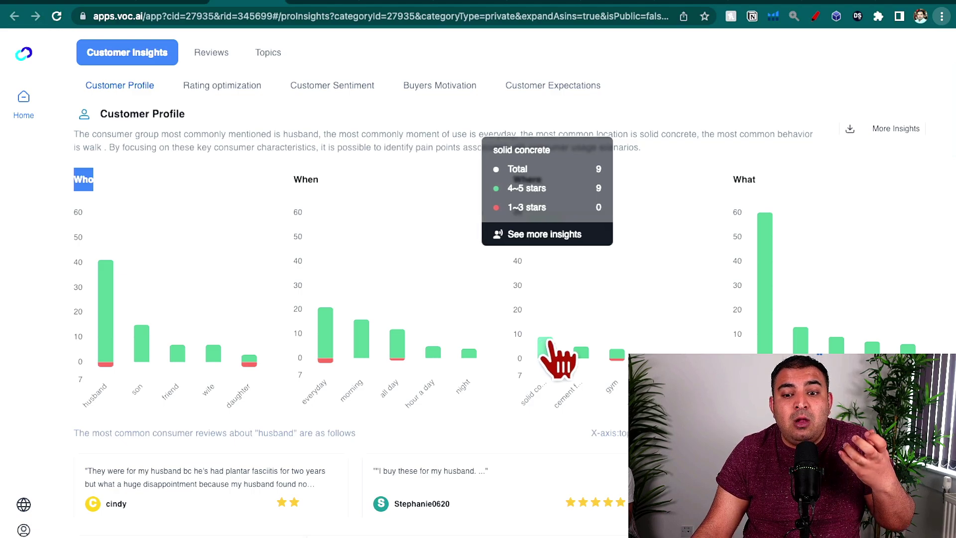
pyautogui.moveTo(608, 356)
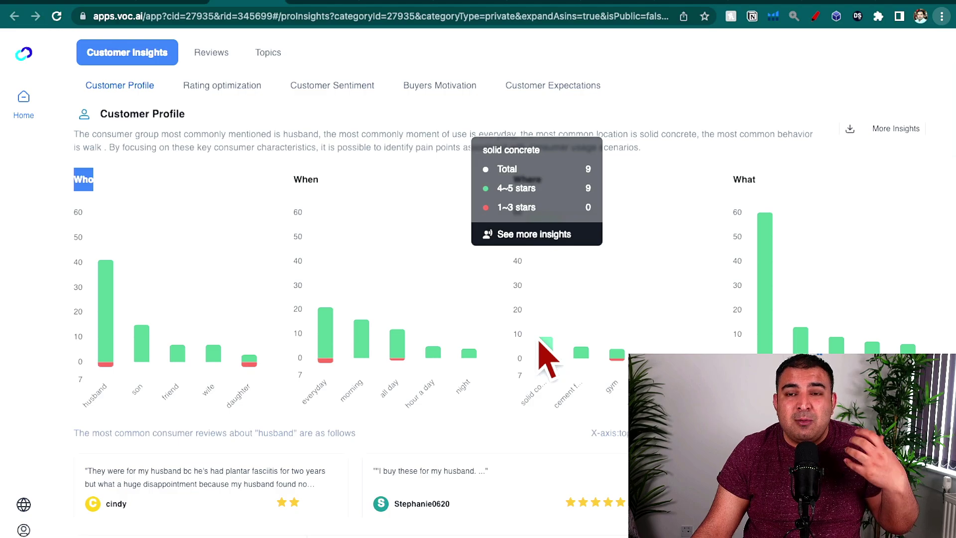
# Look over the What chart of customer behaviors and the sample reviews about "husband" beneath the charts.
pyautogui.scroll(-1, 547, 357)
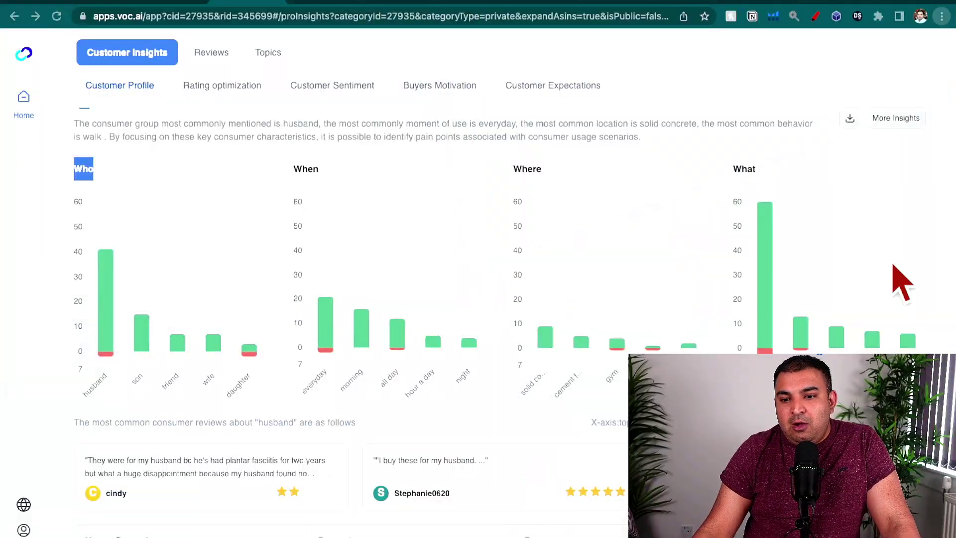
pyautogui.scroll(-3, 940, 278)
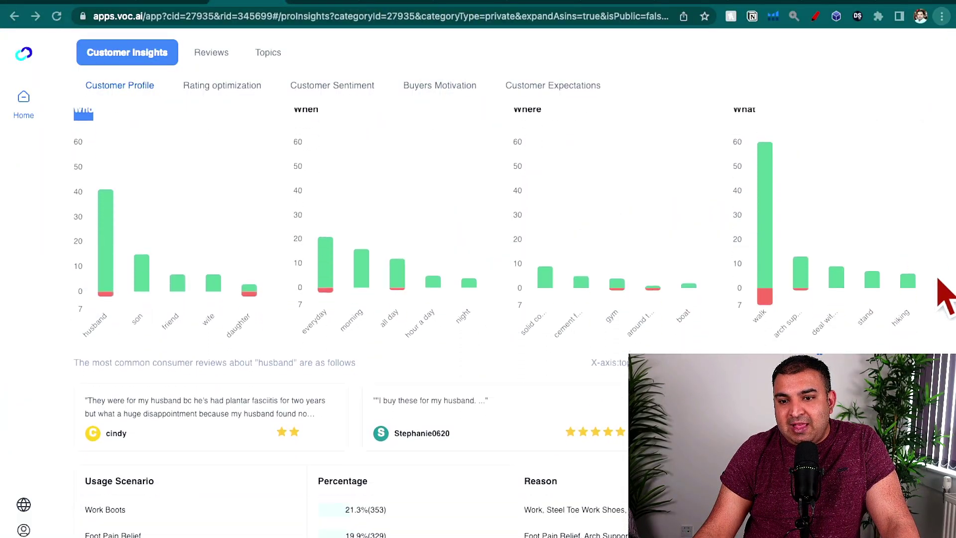
pyautogui.scroll(1, 944, 297)
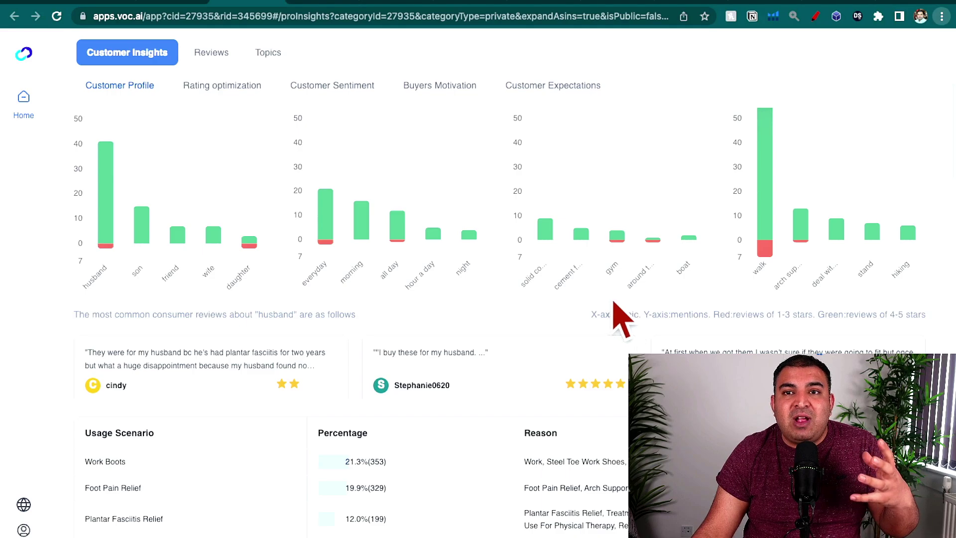
pyautogui.scroll(-1, 619, 315)
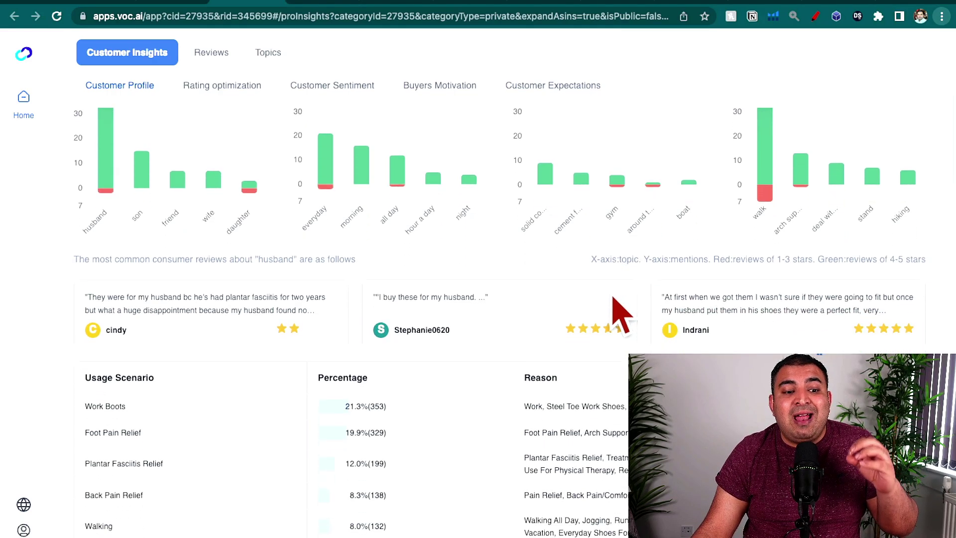
pyautogui.scroll(-2, 638, 310)
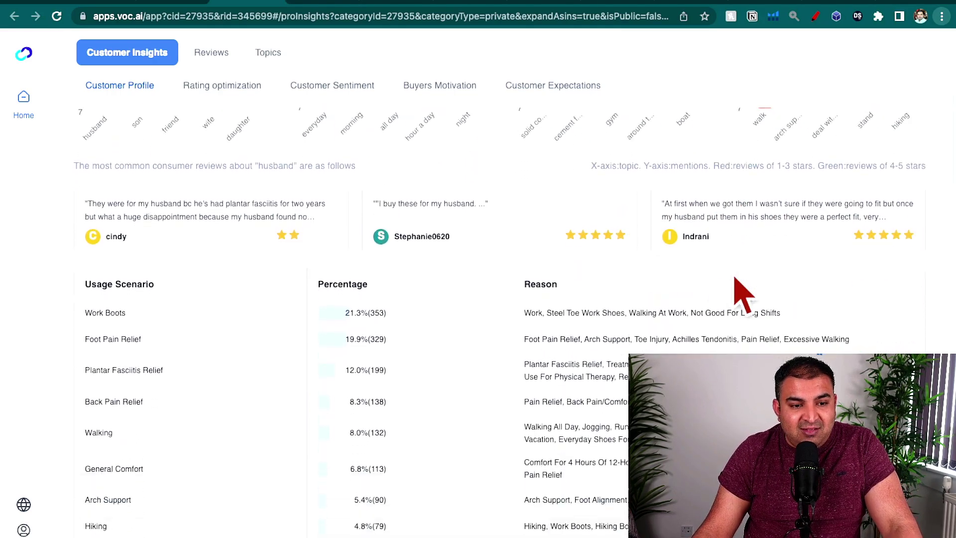
# Read the Usage Scenario table with the percentages and reasons for each insole use.
pyautogui.scroll(-1, 175, 339)
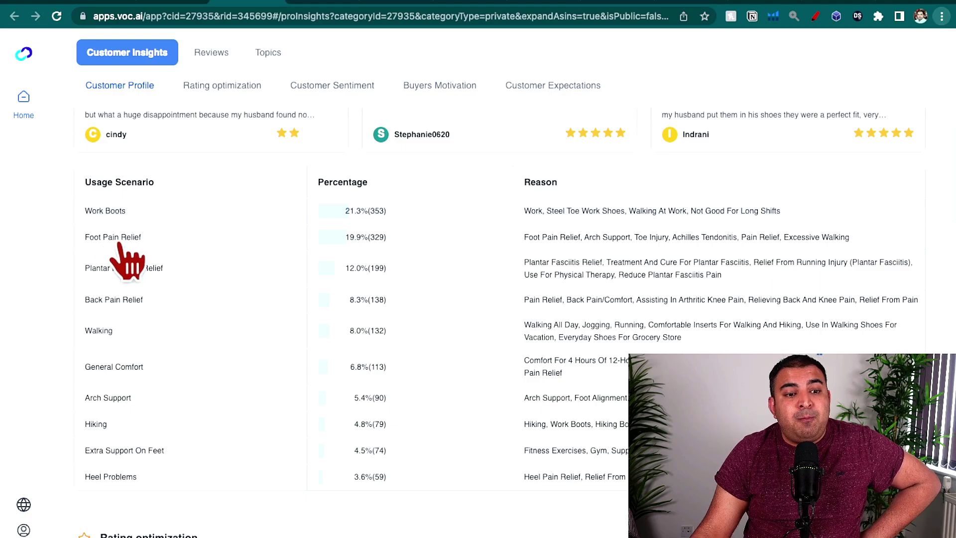
pyautogui.scroll(-1, 167, 254)
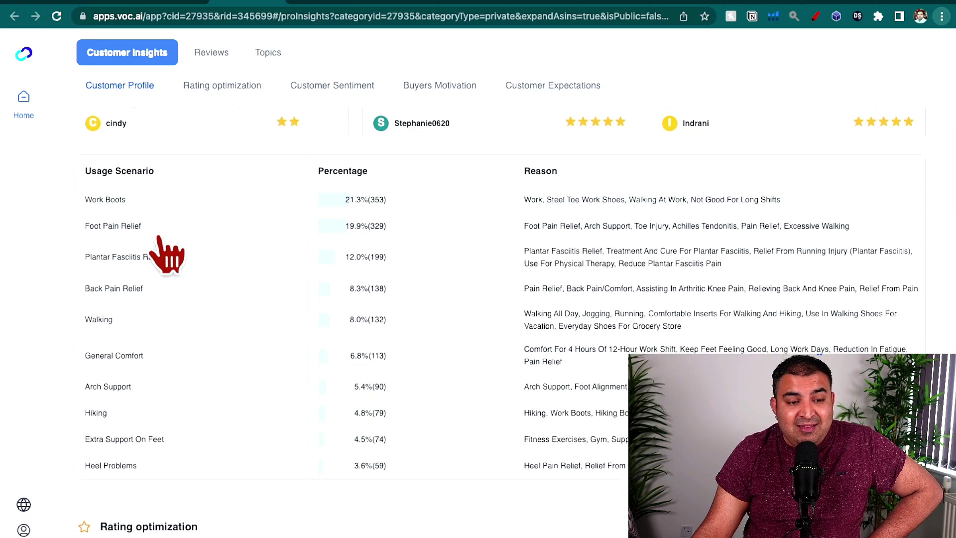
pyautogui.scroll(-1, 164, 269)
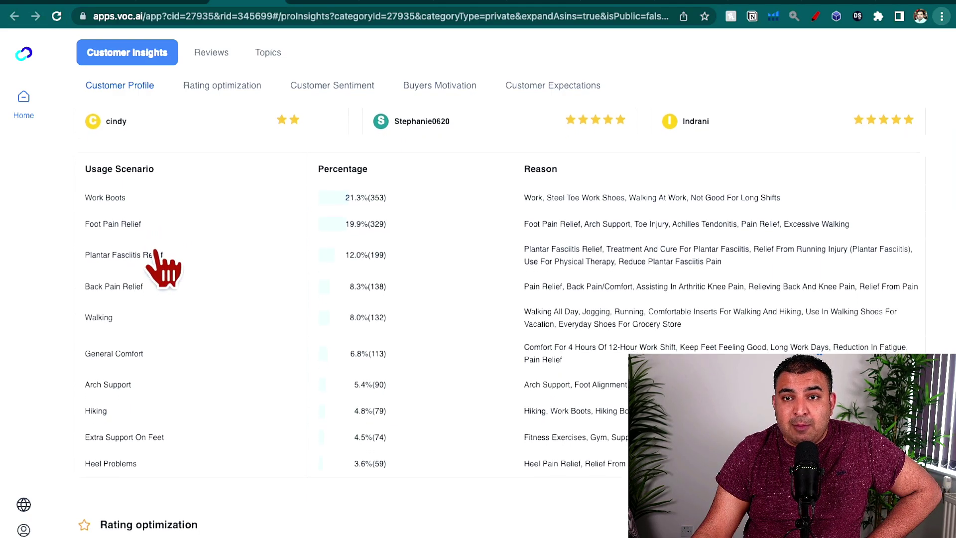
pyautogui.scroll(-1, 165, 269)
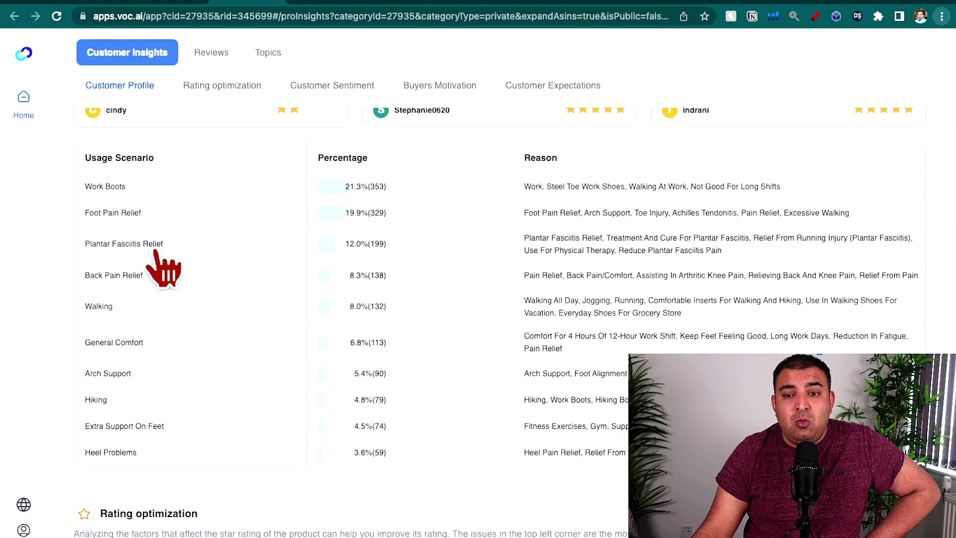
pyautogui.scroll(-1, 164, 269)
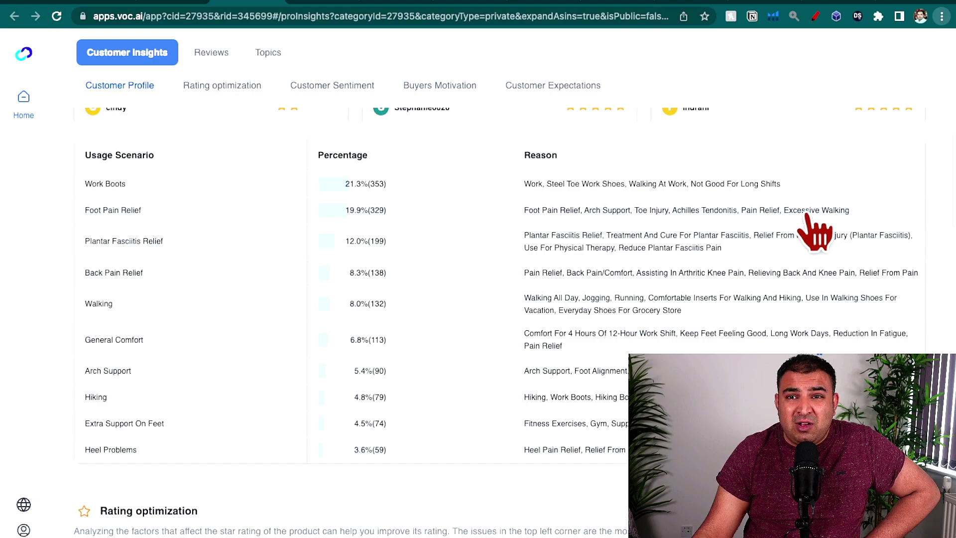
pyautogui.scroll(-2, 807, 219)
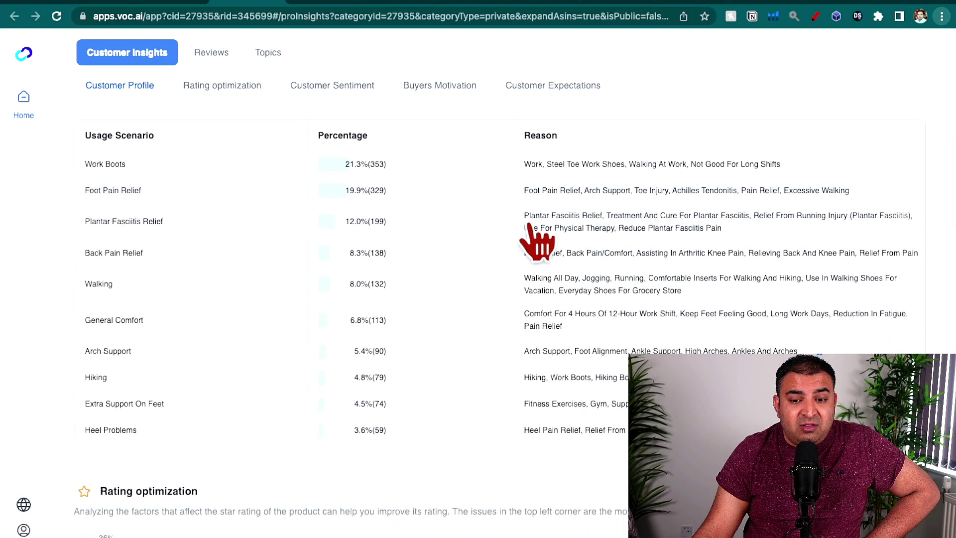
# Glance at the Rating optimization chart, then return to the report header and the Customer Profile summary.
pyautogui.scroll(-3, 536, 239)
pyautogui.scroll(-4, 598, 234)
pyautogui.scroll(5, 733, 239)
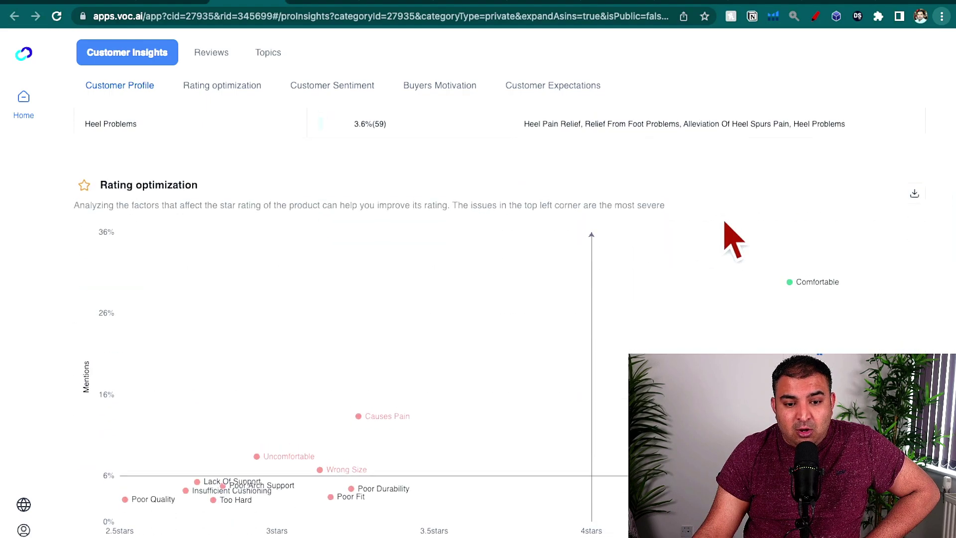
pyautogui.scroll(8, 453, 246)
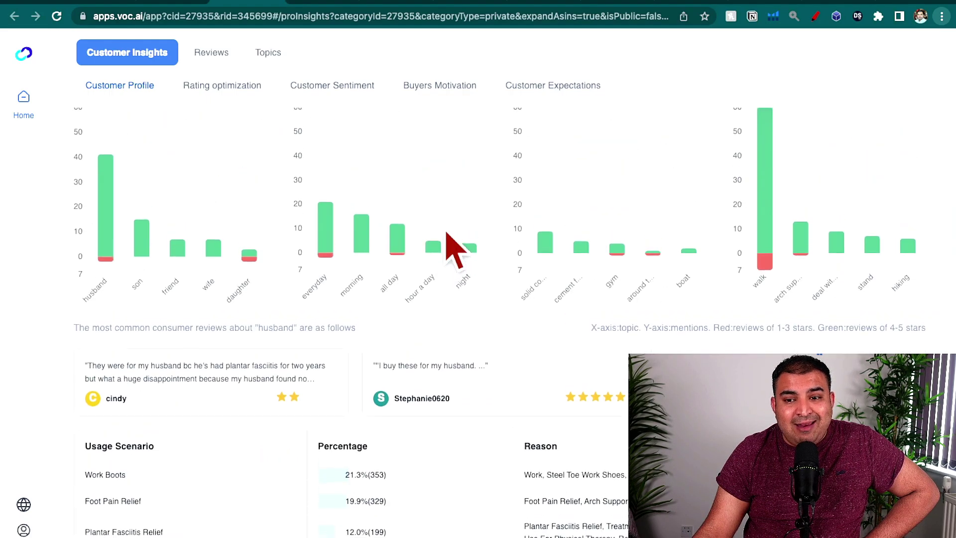
pyautogui.scroll(5, 616, 257)
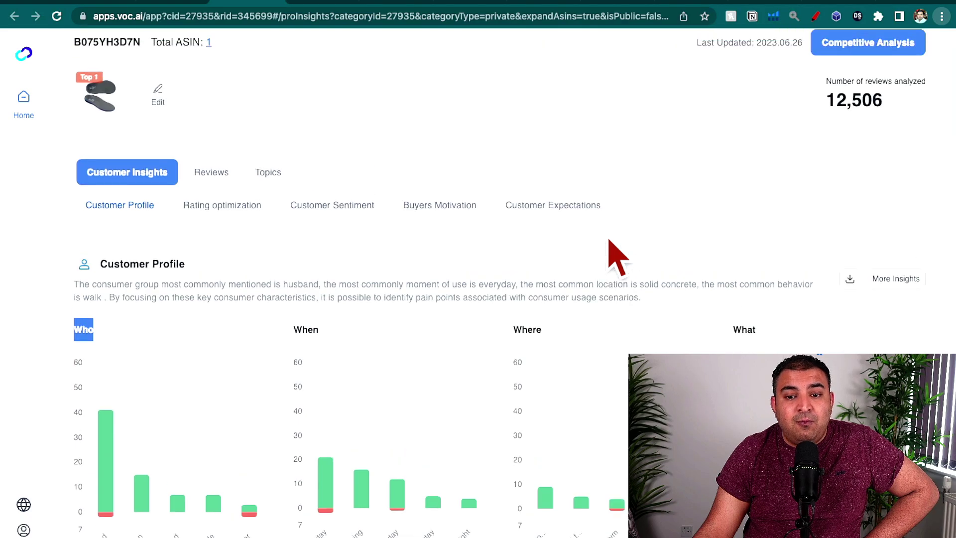
pyautogui.scroll(-1, 616, 257)
pyautogui.scroll(-1, 616, 256)
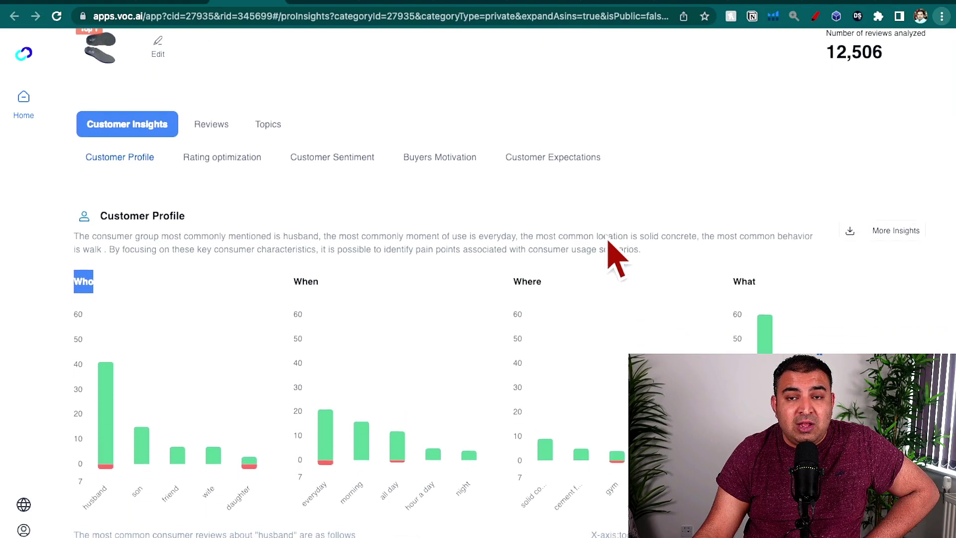
pyautogui.scroll(-2, 212, 195)
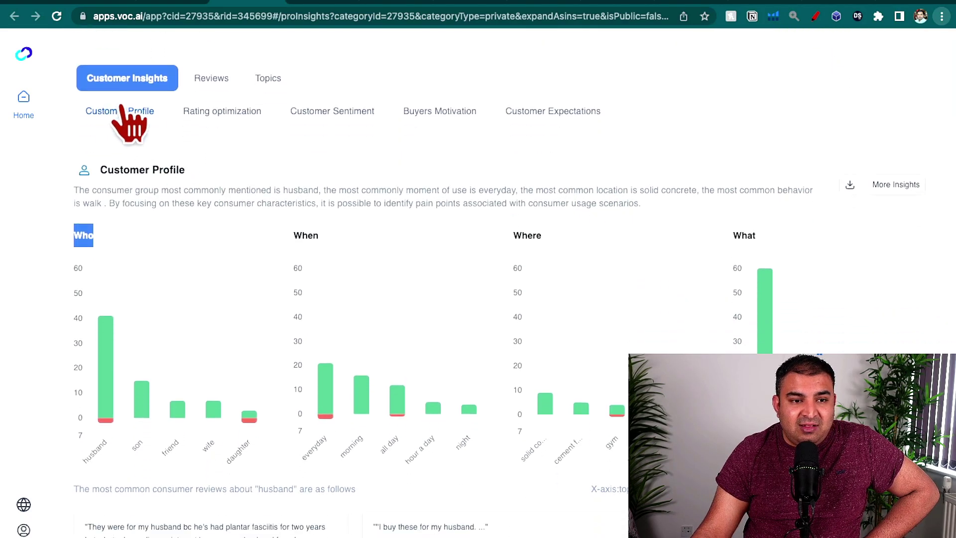
# Skim the report from Customer Profile through Rating optimization and the negative and positive feedback topics to the Buyers Motivation table.
pyautogui.scroll(-6, 197, 128)
pyautogui.scroll(-6, 486, 209)
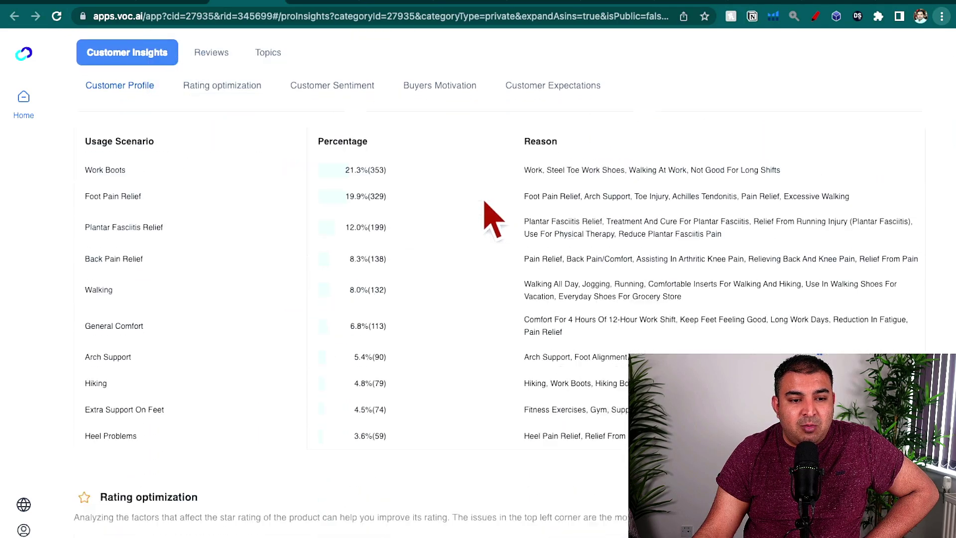
pyautogui.scroll(-3, 352, 271)
pyautogui.scroll(-10, 355, 274)
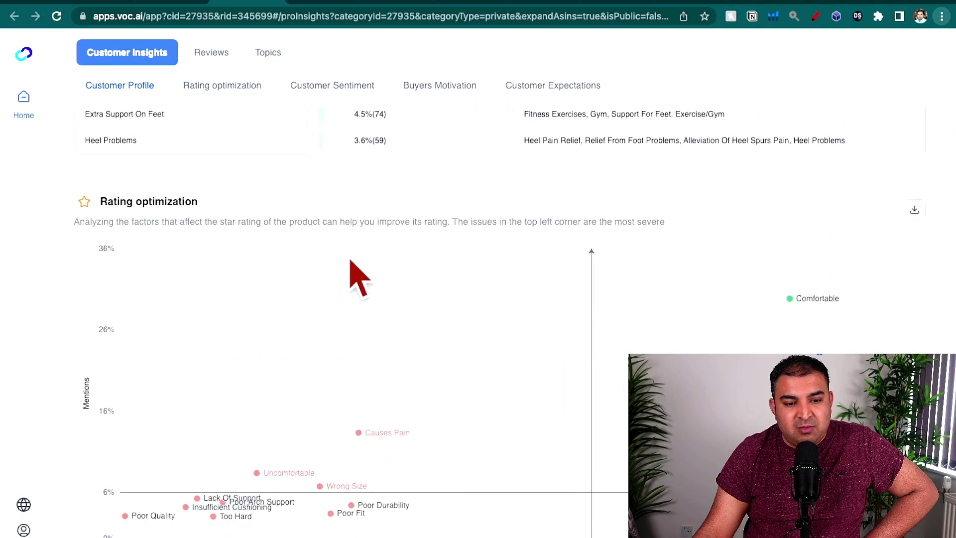
pyautogui.scroll(-2, 356, 269)
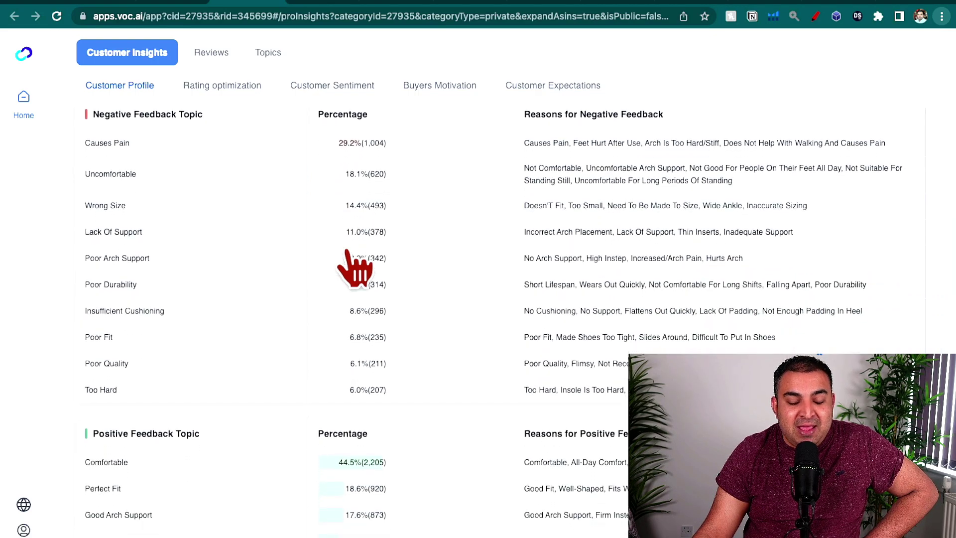
pyautogui.scroll(-5, 356, 269)
pyautogui.scroll(-5, 356, 269)
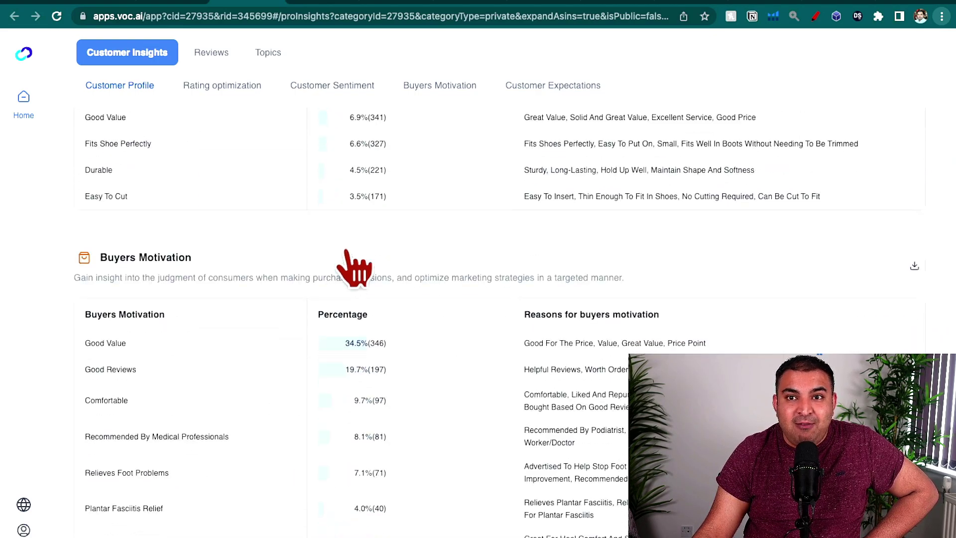
# Jump to the Rating optimization section and examine the chart of topics by mentions and star ratings.
pyautogui.scroll(15, 354, 266)
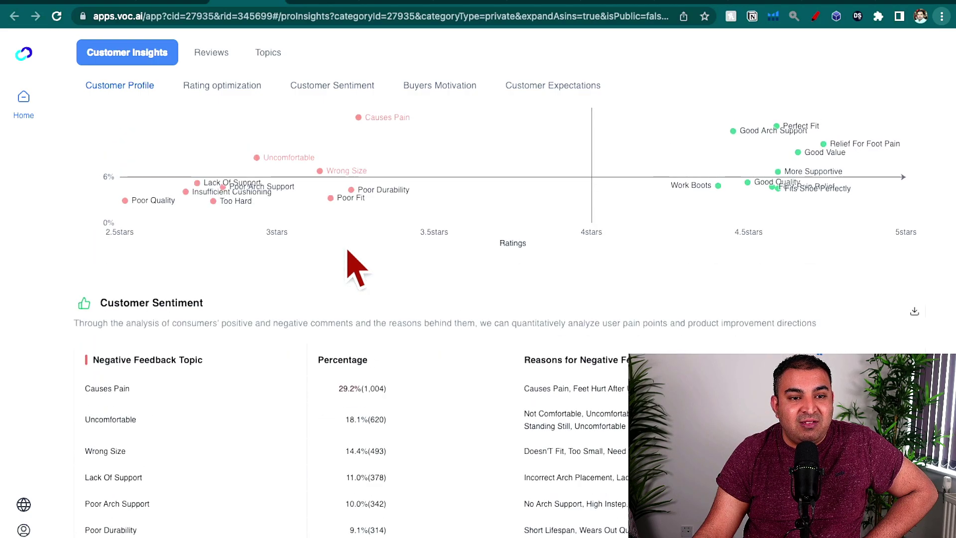
pyautogui.click(222, 86)
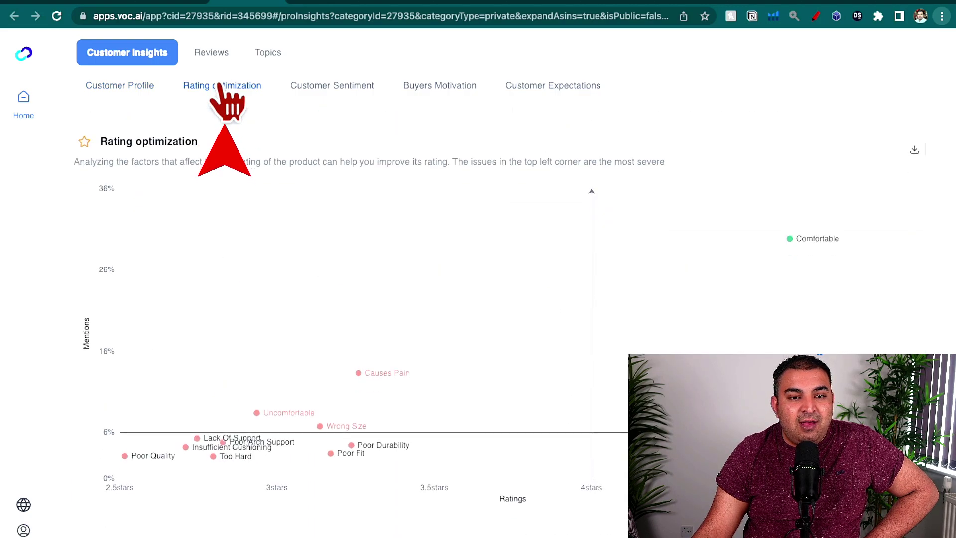
pyautogui.scroll(-2, 439, 138)
pyautogui.scroll(-1, 448, 159)
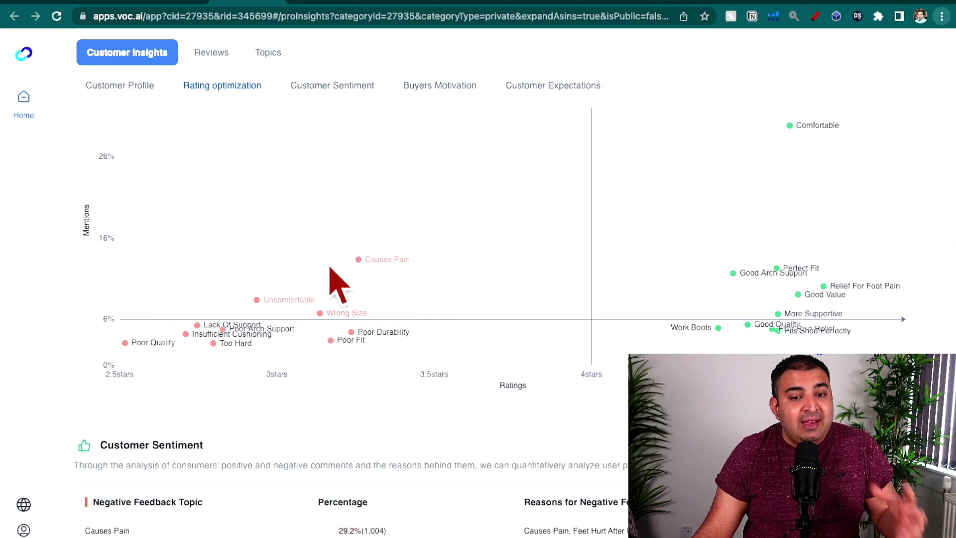
# Read the Negative Feedback Topic table under Customer Sentiment, including each topic's percentage and reasons.
pyautogui.scroll(-6, 332, 259)
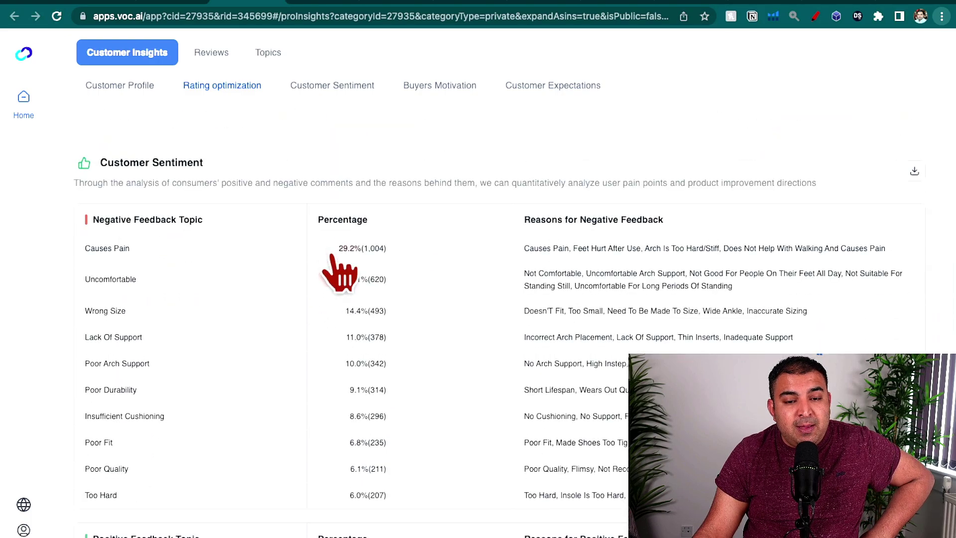
pyautogui.scroll(1, 337, 273)
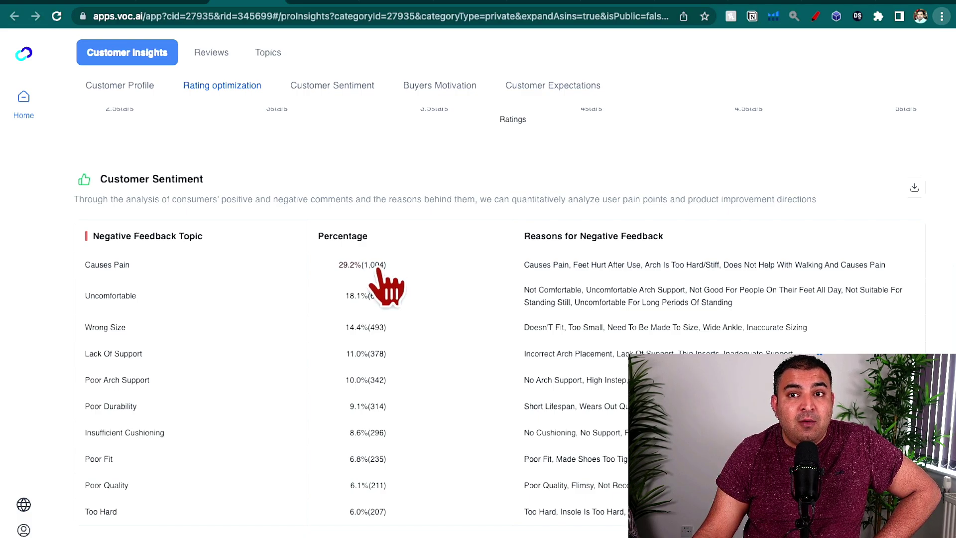
pyautogui.scroll(-3, 259, 271)
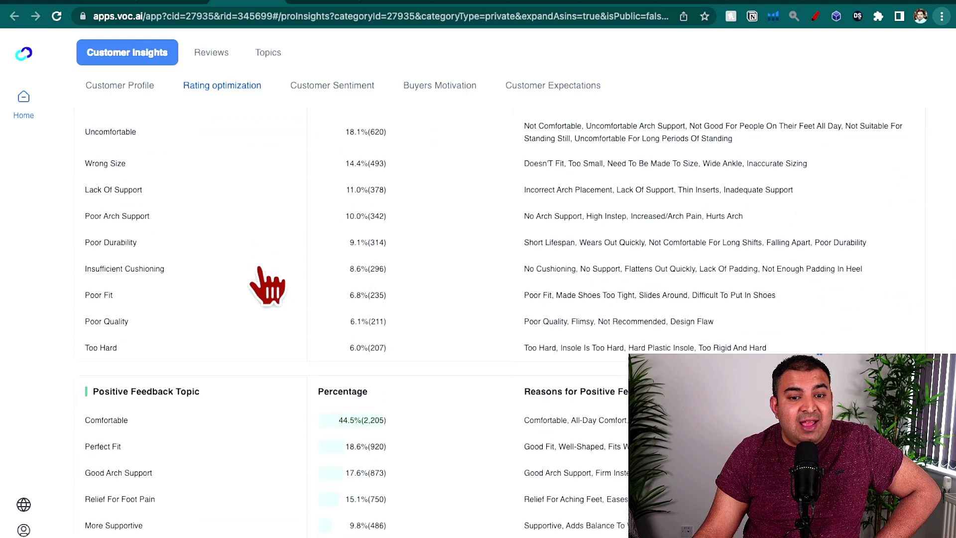
pyautogui.scroll(2, 259, 271)
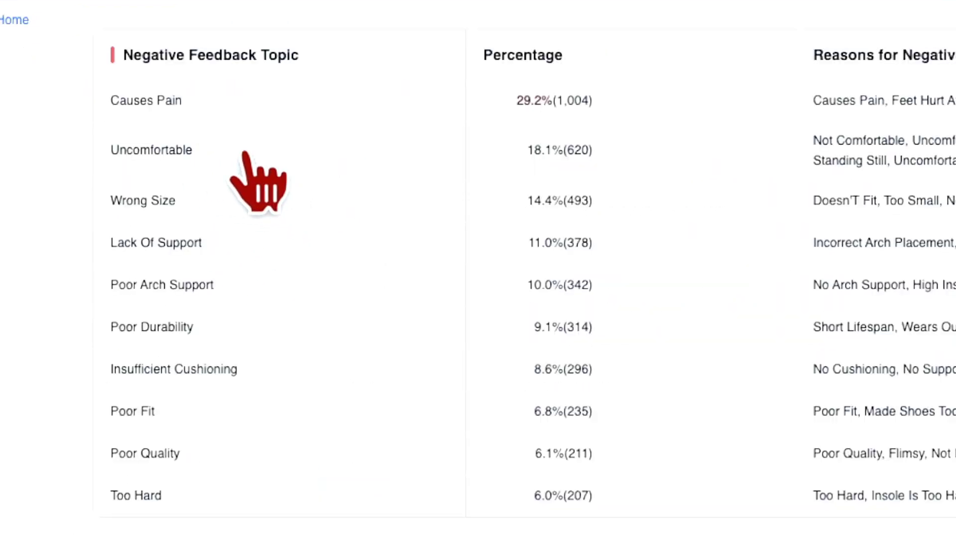
pyautogui.scroll(-1, 247, 222)
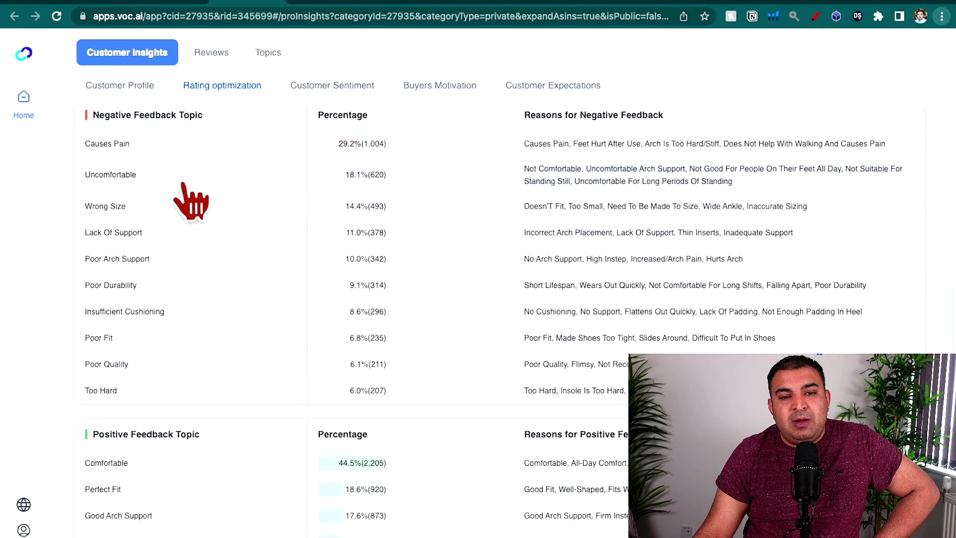
# Read the top entries of the Positive Feedback Topic table with their percentages and reasons.
pyautogui.scroll(-1, 290, 471)
pyautogui.scroll(-1, 287, 476)
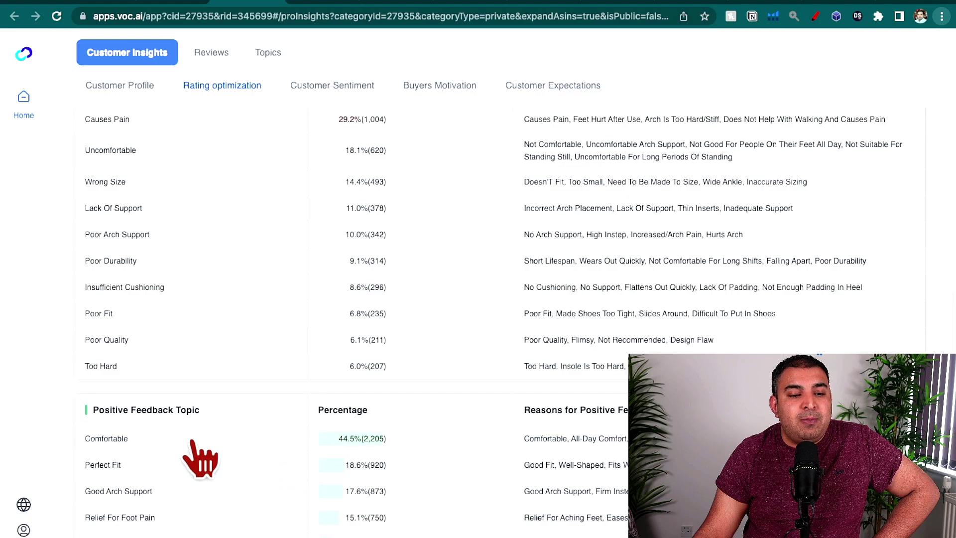
pyautogui.scroll(-3, 199, 459)
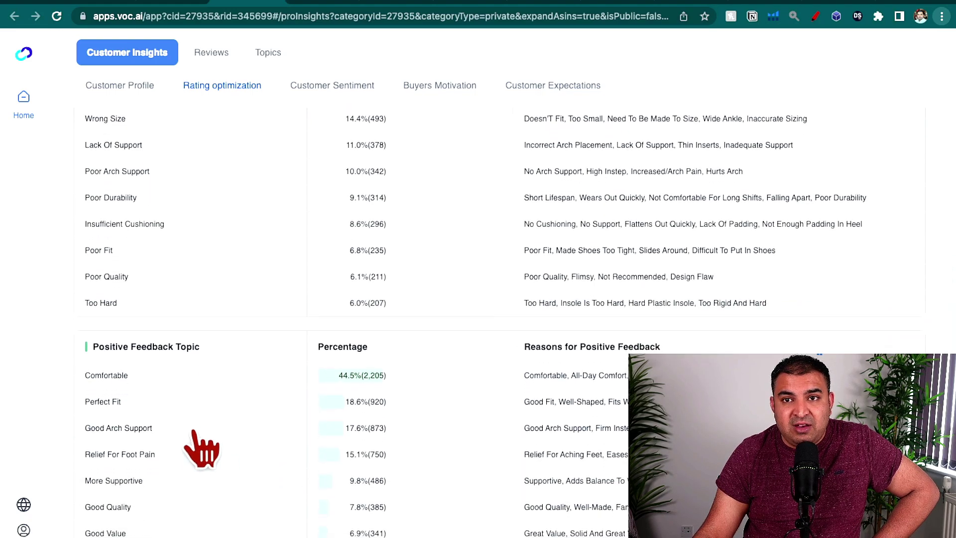
pyautogui.scroll(-1, 202, 428)
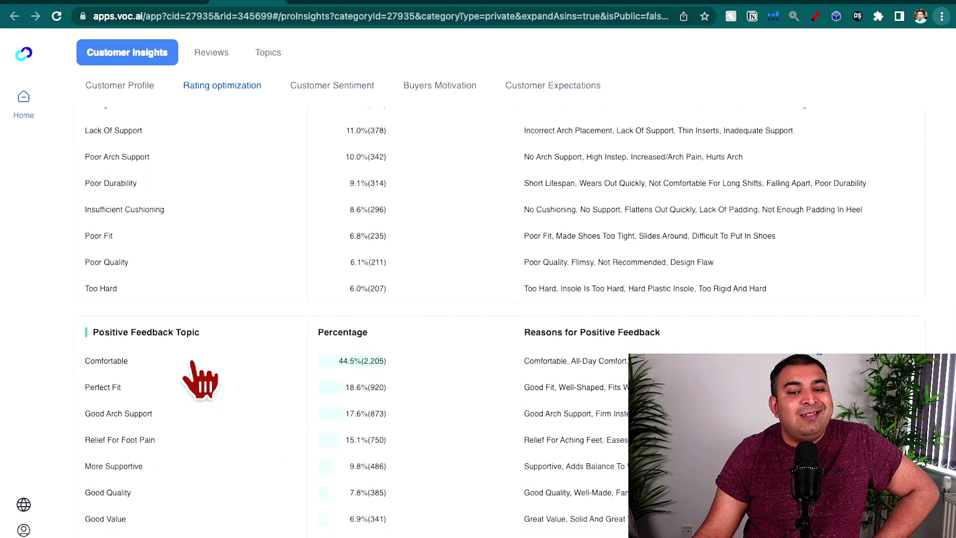
pyautogui.scroll(-1, 192, 369)
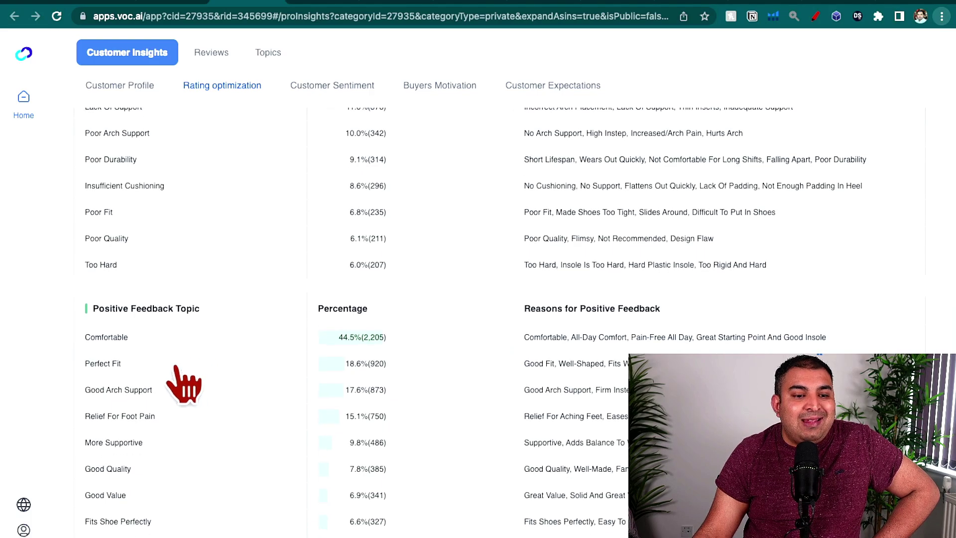
# Recheck the negative feedback topics against the Rating optimization chart, and return to the report header.
pyautogui.scroll(8, 186, 384)
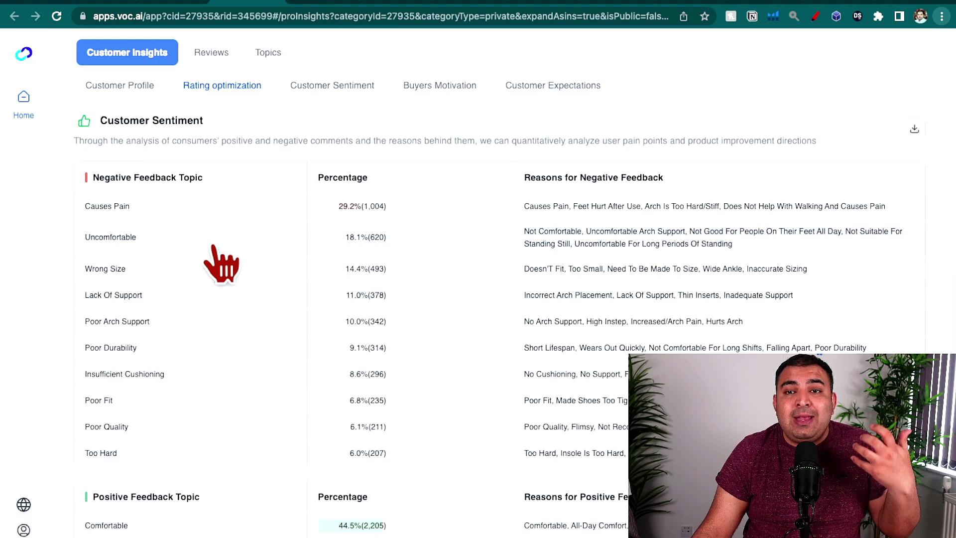
pyautogui.scroll(6, 339, 349)
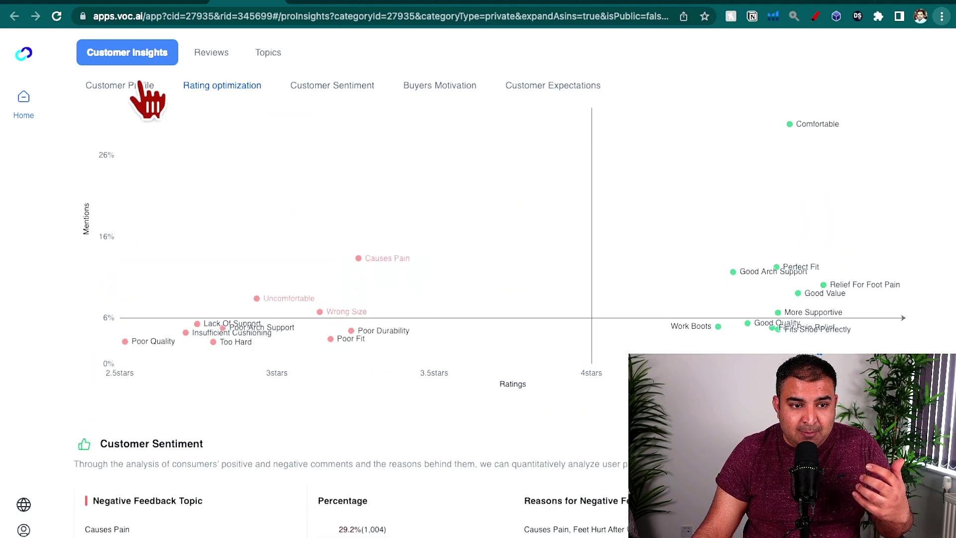
pyautogui.scroll(-7, 142, 112)
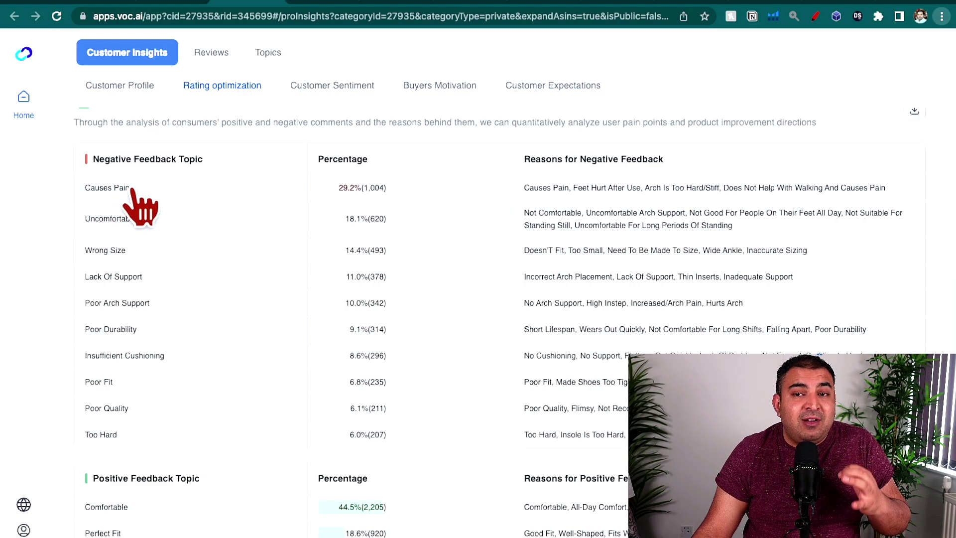
pyautogui.scroll(4, 230, 269)
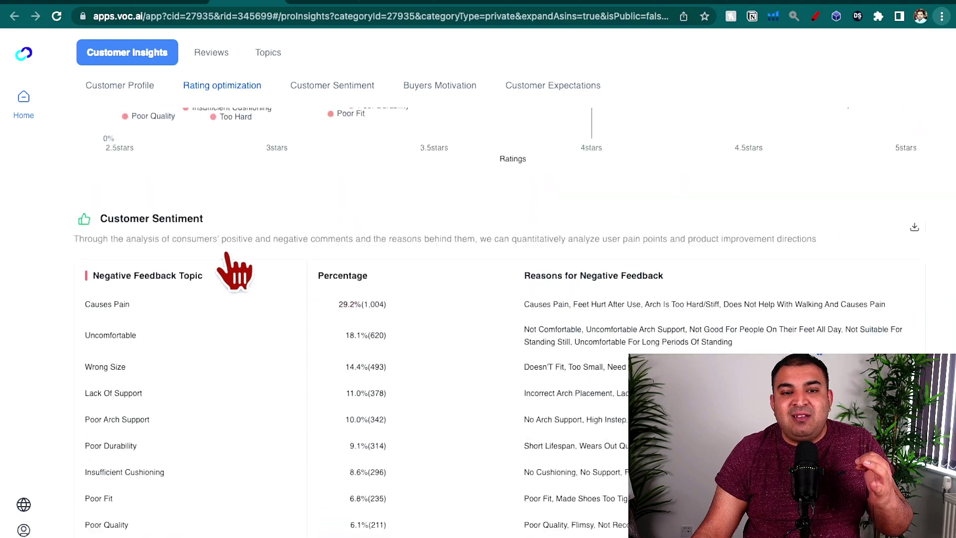
pyautogui.scroll(20, 229, 238)
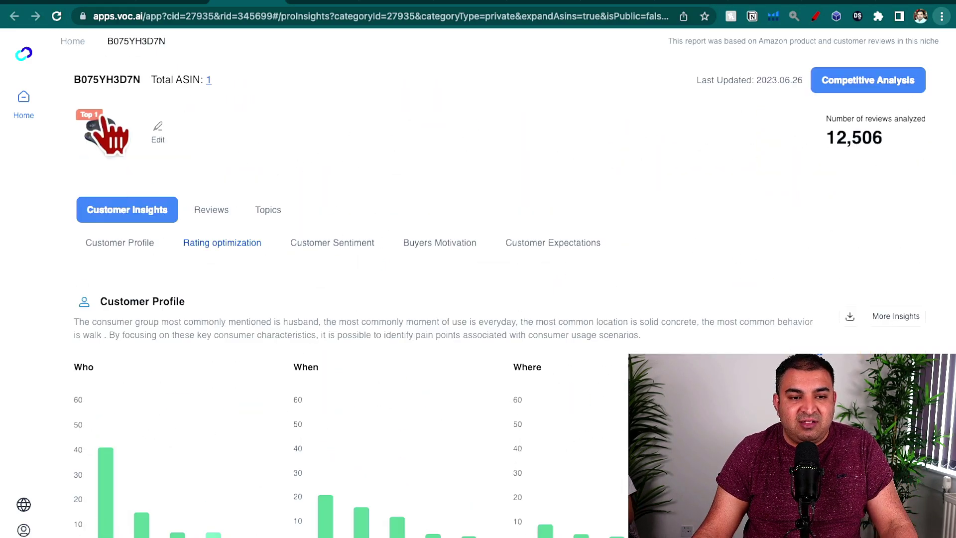
# Review the "husband" sample reviews and the Usage Scenario table, continuing to the Rating optimization chart.
pyautogui.scroll(-3, 195, 189)
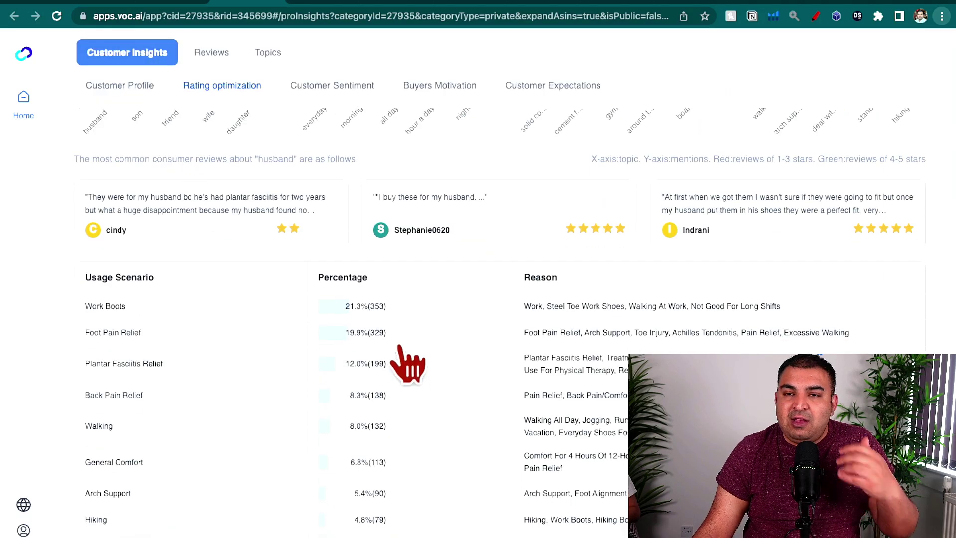
pyautogui.scroll(-8, 401, 359)
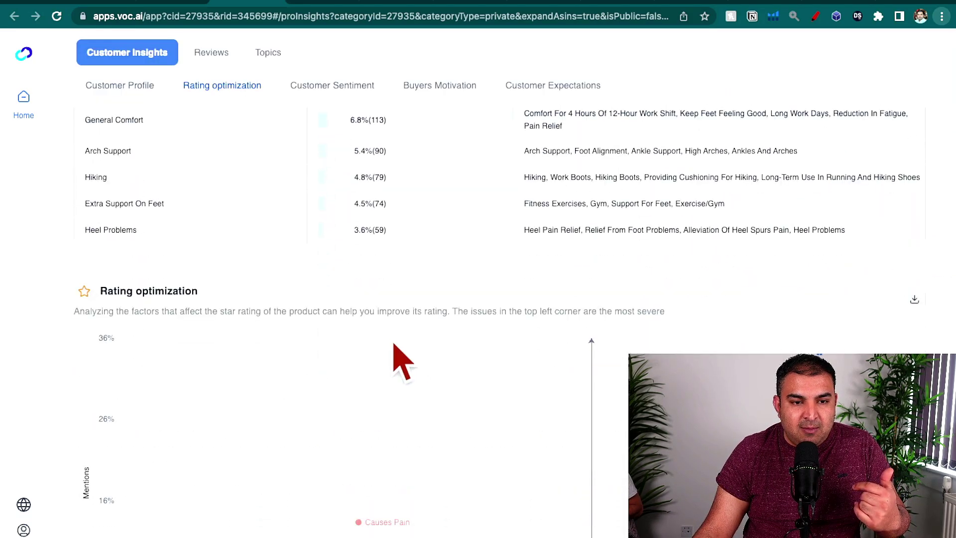
pyautogui.scroll(-1, 401, 358)
pyautogui.scroll(-8, 399, 351)
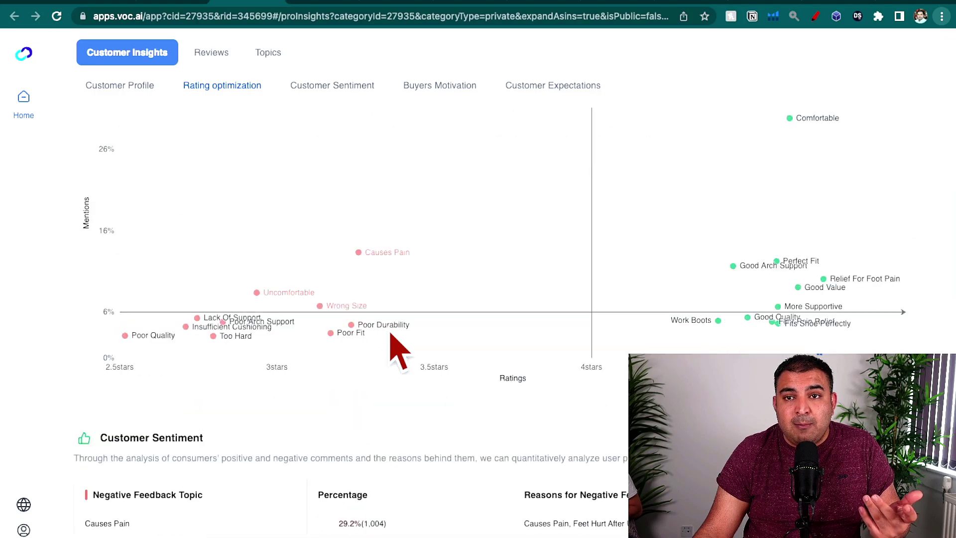
# Compare the negative feedback topics with the positive ones, continuing to the start of the Buyers Motivation table.
pyautogui.scroll(-2, 395, 340)
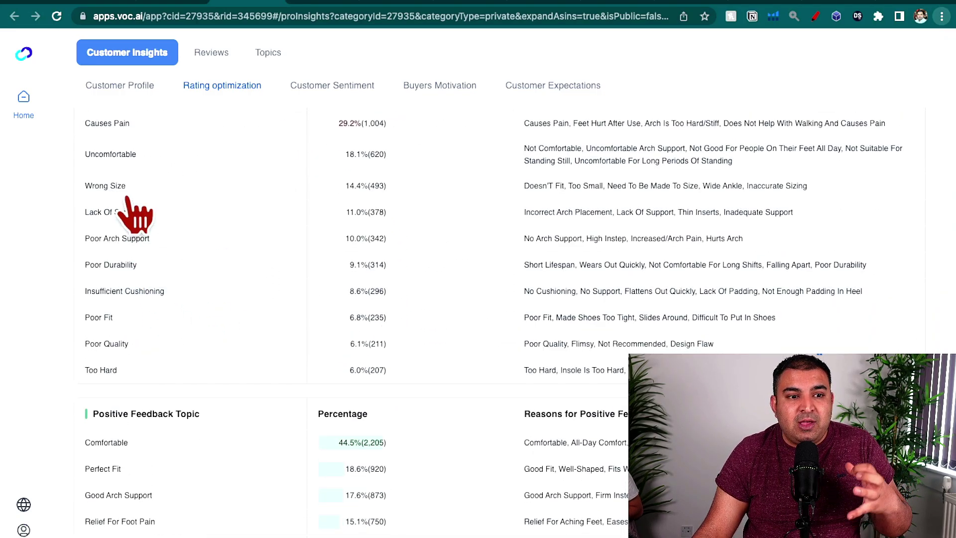
pyautogui.scroll(-1, 137, 180)
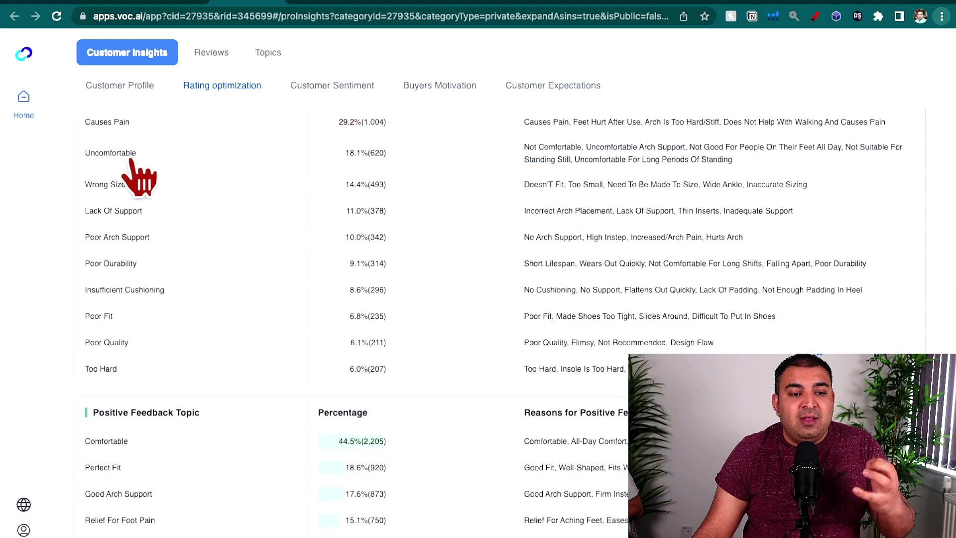
pyautogui.scroll(-1, 152, 205)
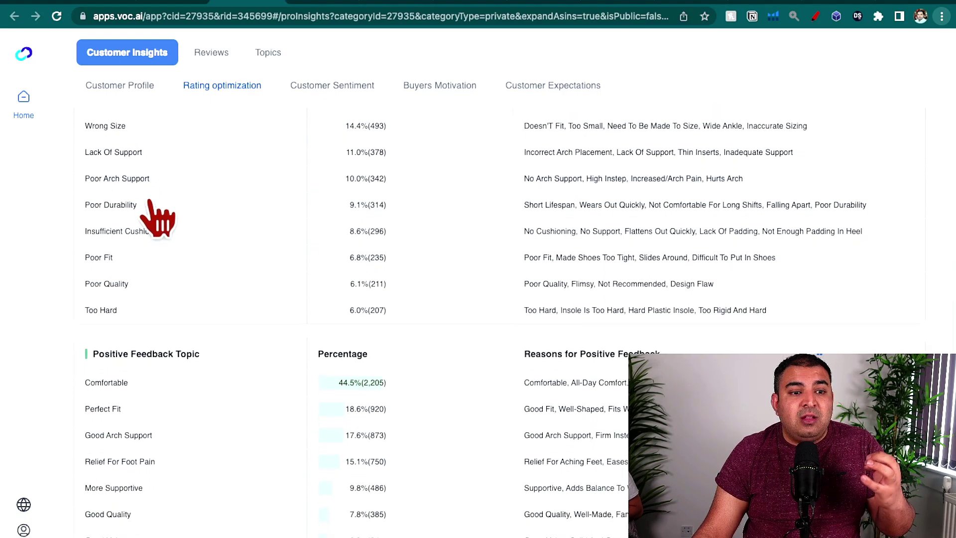
pyautogui.scroll(-3, 169, 218)
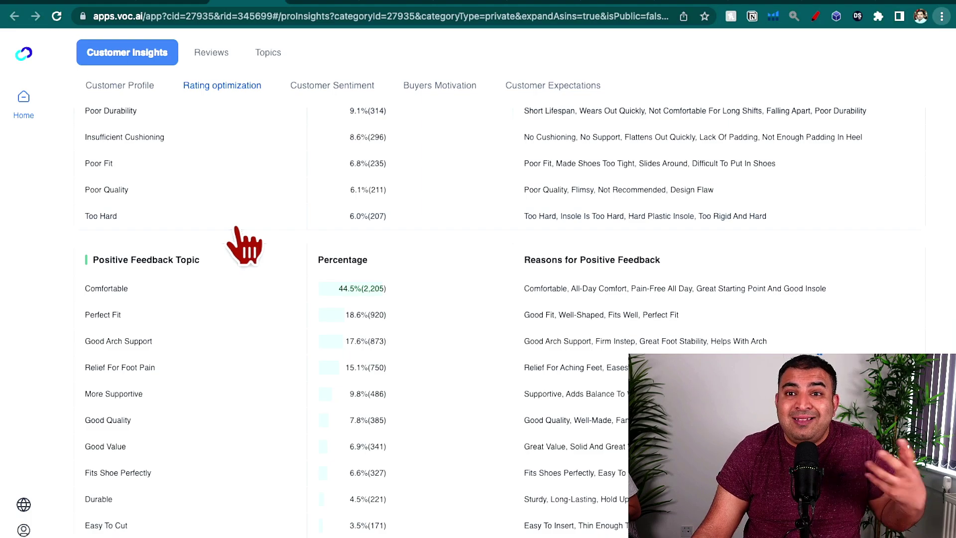
pyautogui.scroll(-2, 268, 248)
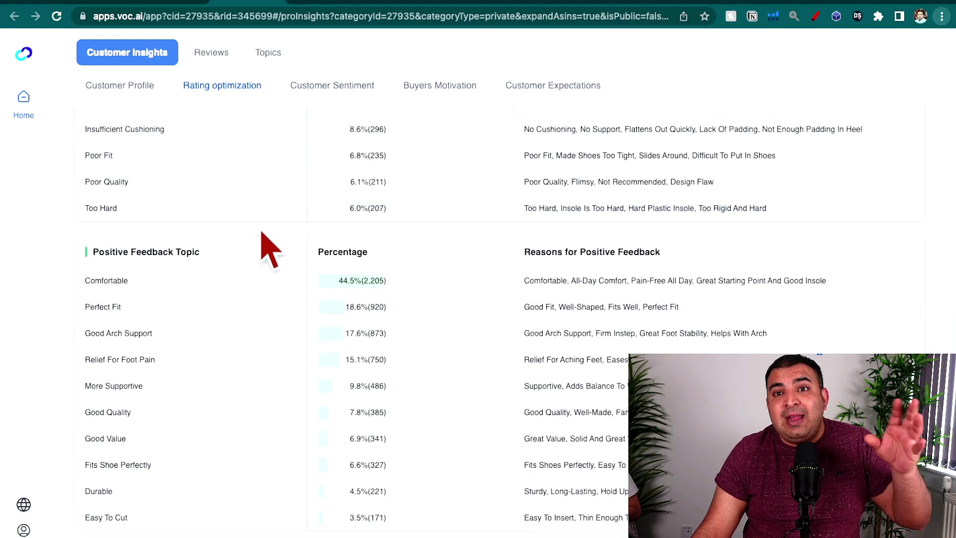
pyautogui.scroll(-8, 384, 256)
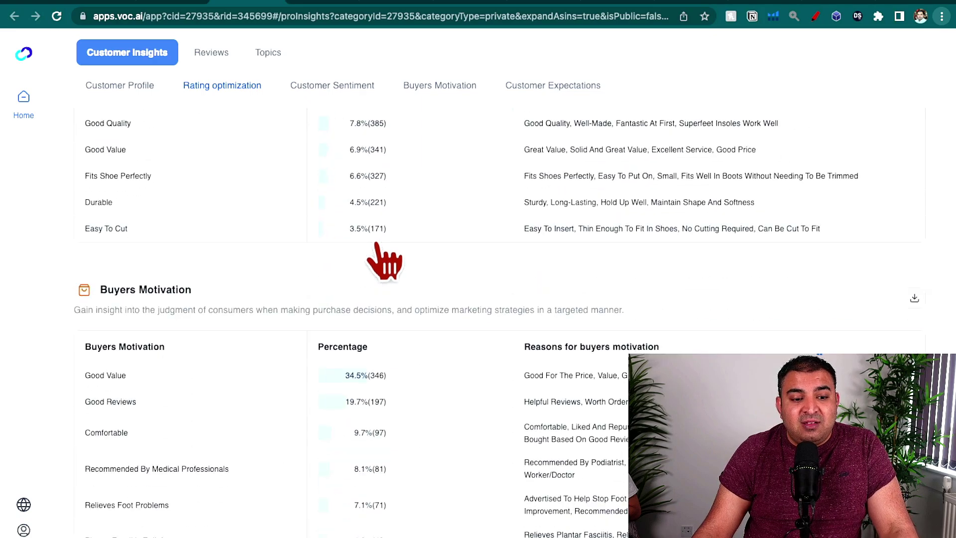
# Return to the report header, jump to the Customer Sentiment section and study its negative feedback topics and reasons.
pyautogui.scroll(20, 384, 256)
pyautogui.scroll(15, 389, 262)
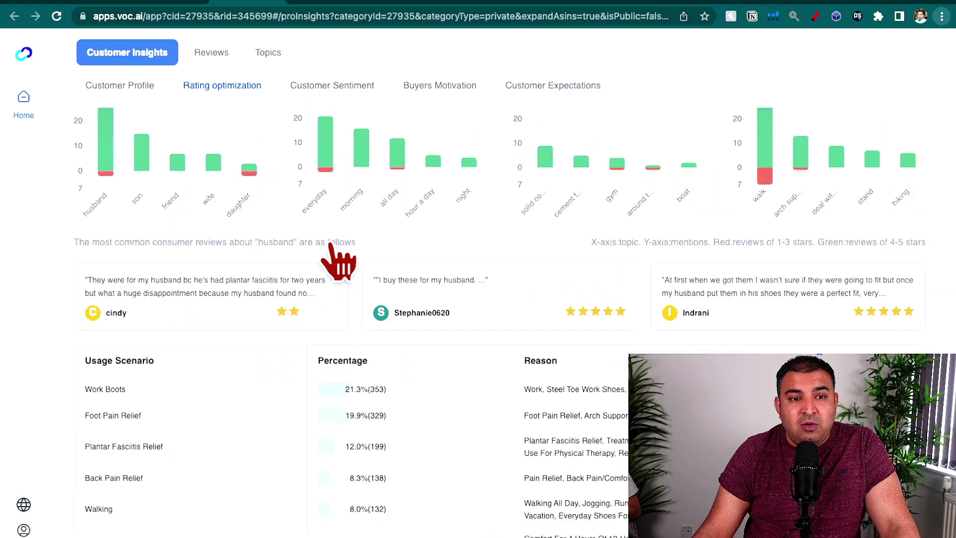
pyautogui.scroll(3, 339, 256)
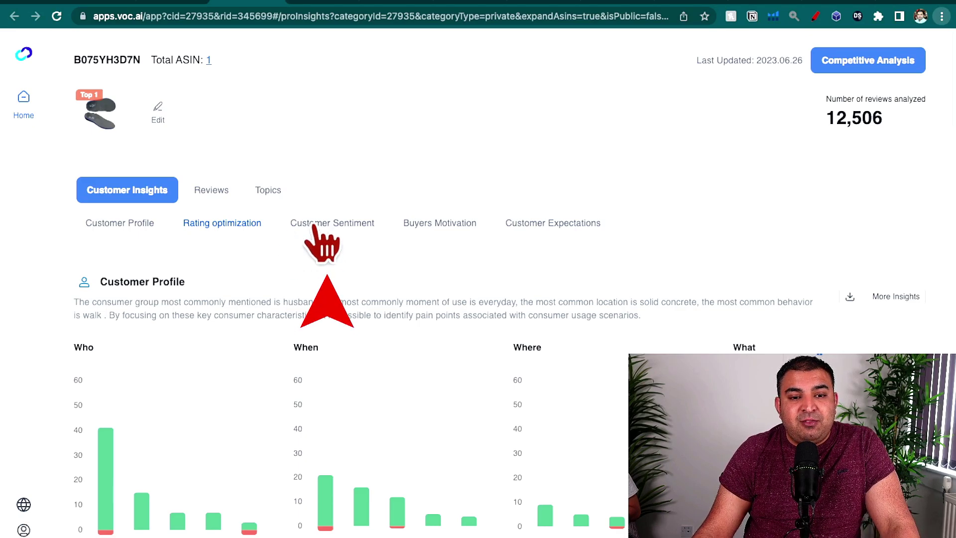
pyautogui.click(314, 225)
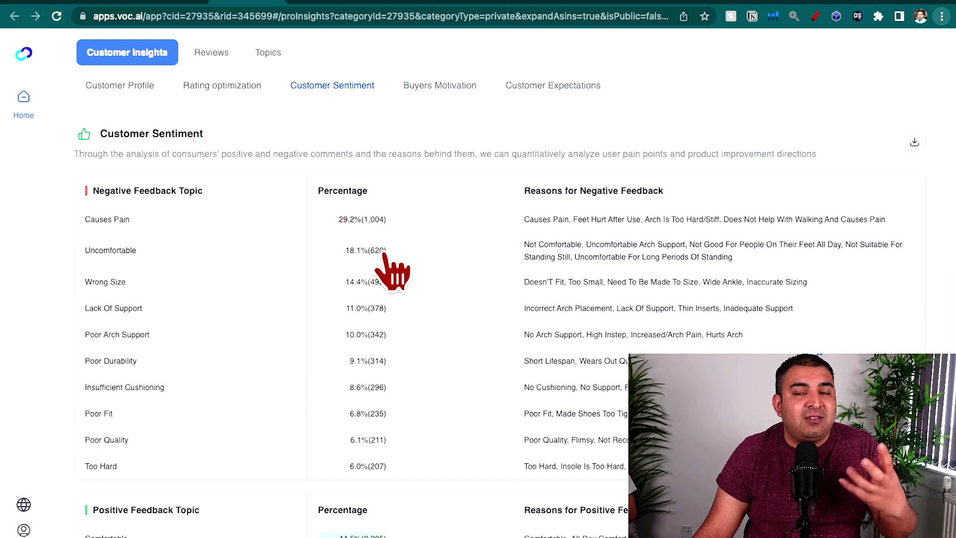
pyautogui.scroll(-1, 383, 249)
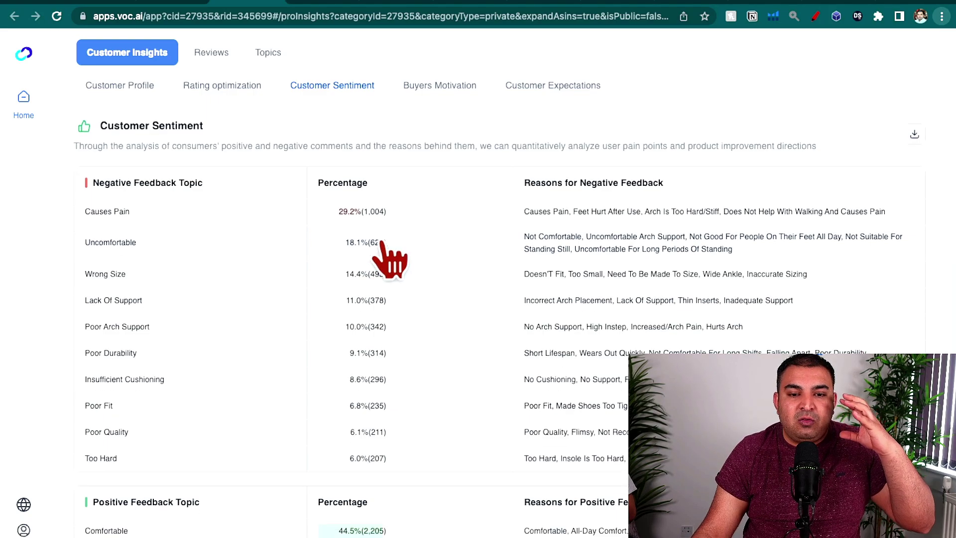
pyautogui.scroll(-1, 397, 262)
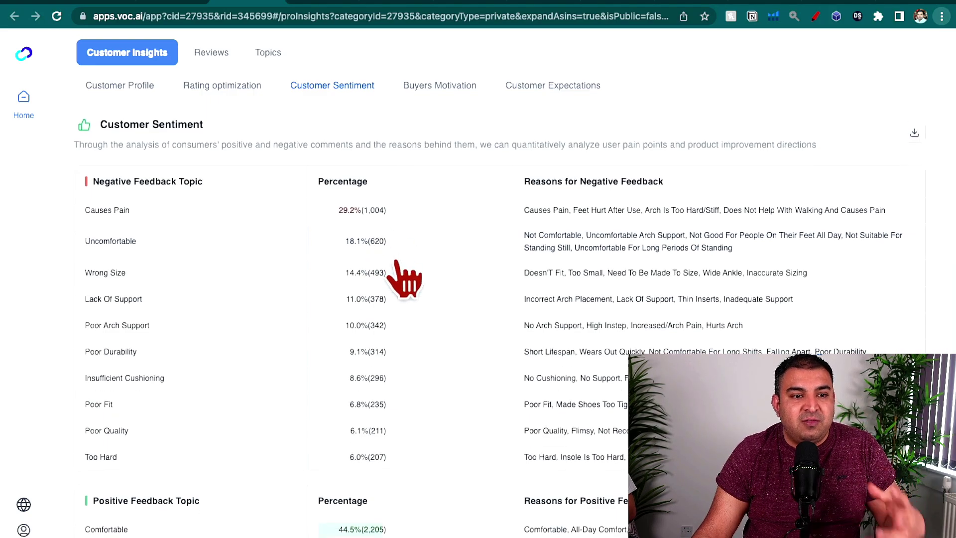
pyautogui.scroll(-1, 395, 269)
pyautogui.scroll(2, 391, 249)
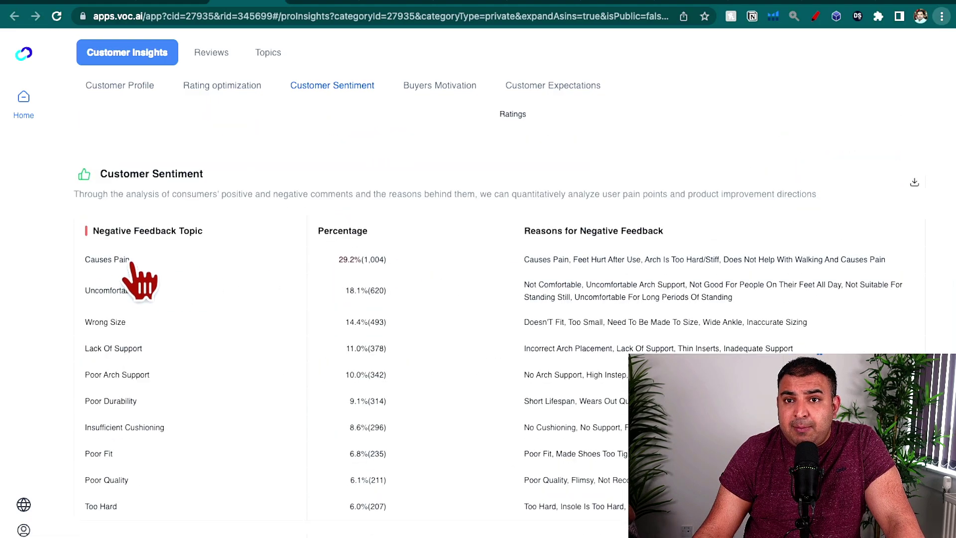
# Go back from Customer Sentiment to the Usage Scenario table and look over the insole uses.
pyautogui.scroll(-1, 137, 271)
pyautogui.scroll(2, 298, 226)
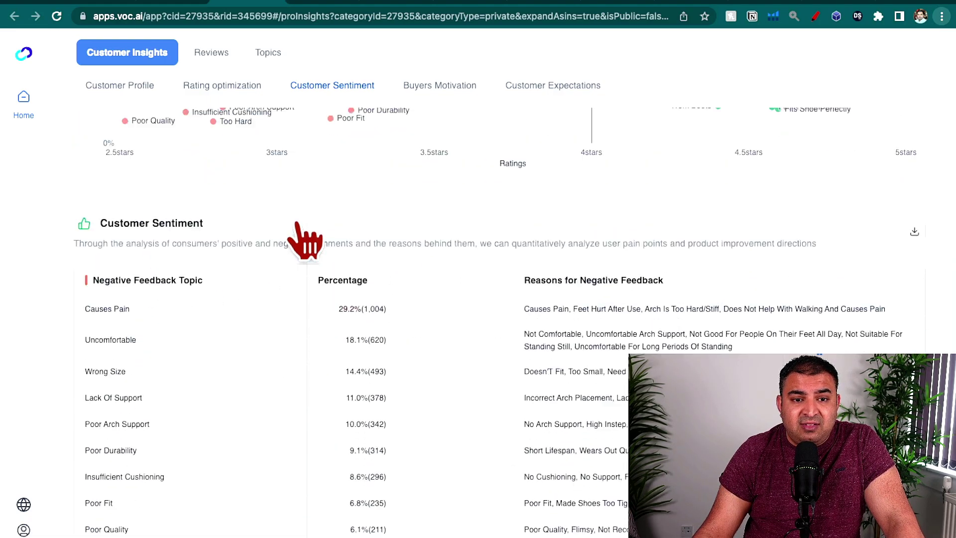
pyautogui.scroll(20, 299, 229)
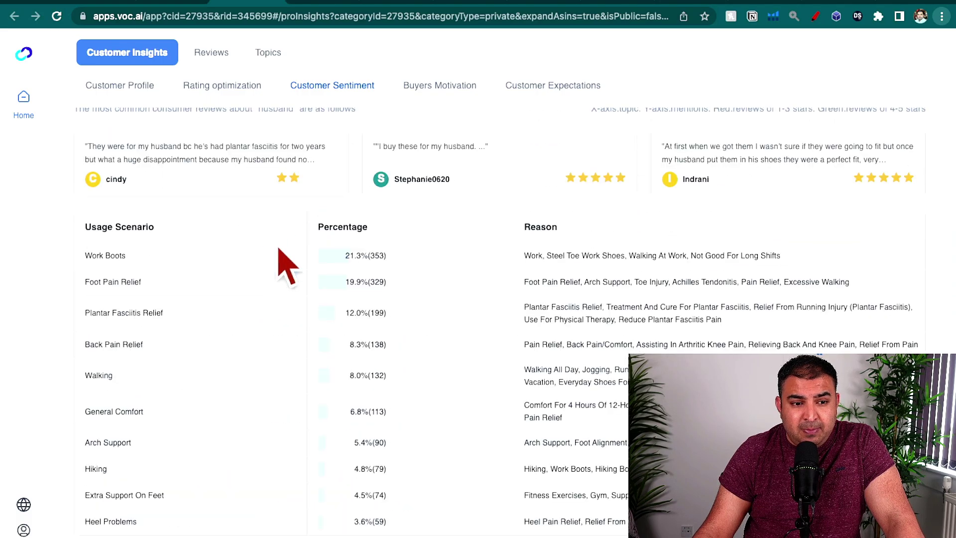
pyautogui.scroll(-15, 199, 272)
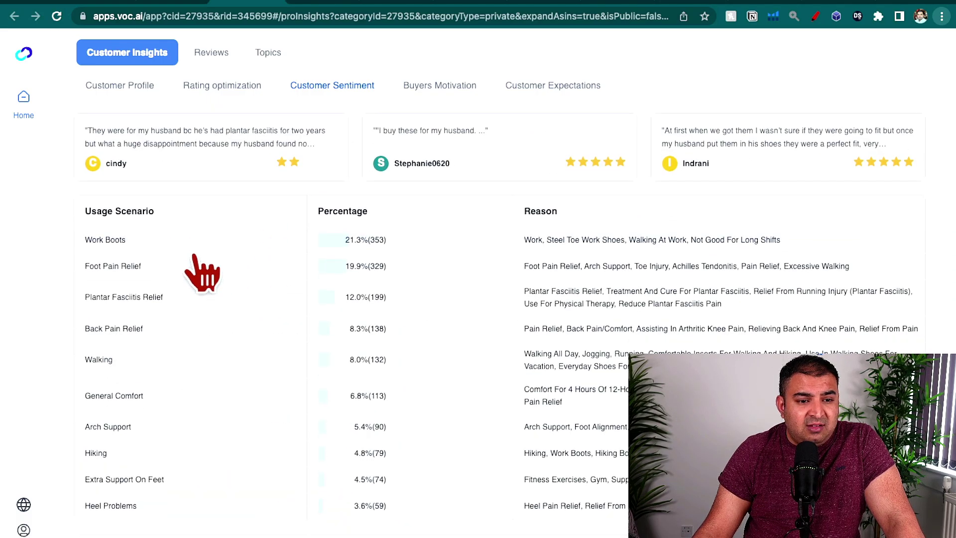
# Go on from the Usage Scenario table through the negative and positive feedback topics to the Buyers Motivation section.
pyautogui.scroll(-3, 175, 286)
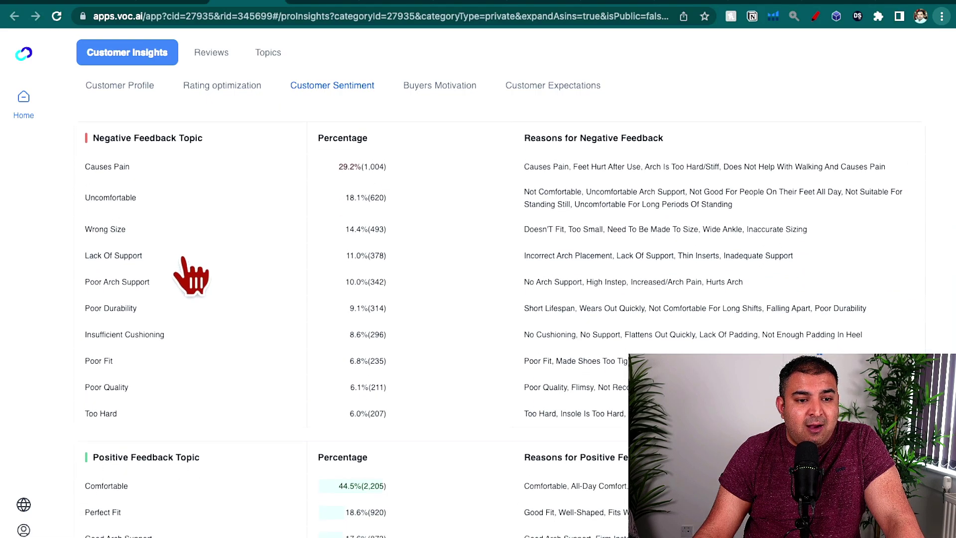
pyautogui.scroll(-1, 185, 277)
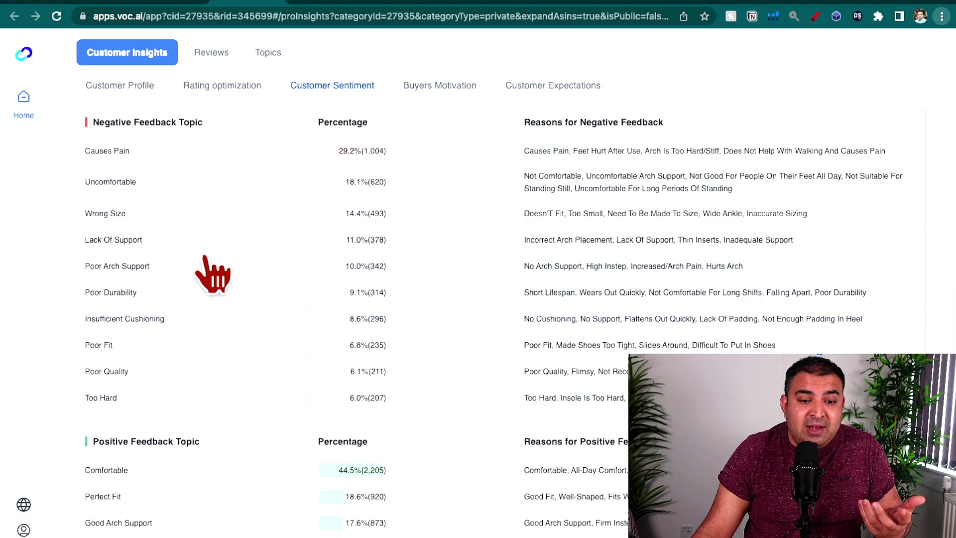
pyautogui.scroll(-9, 213, 274)
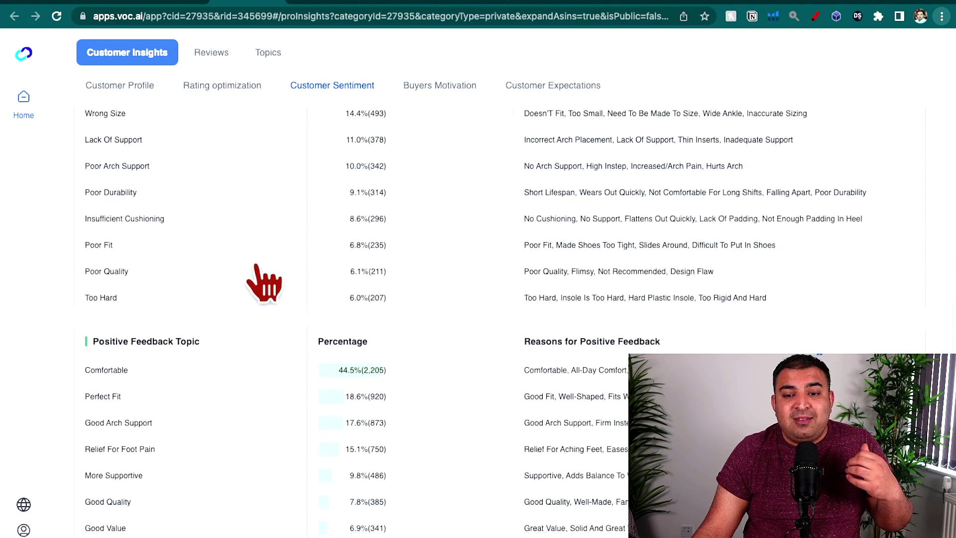
pyautogui.scroll(-3, 267, 283)
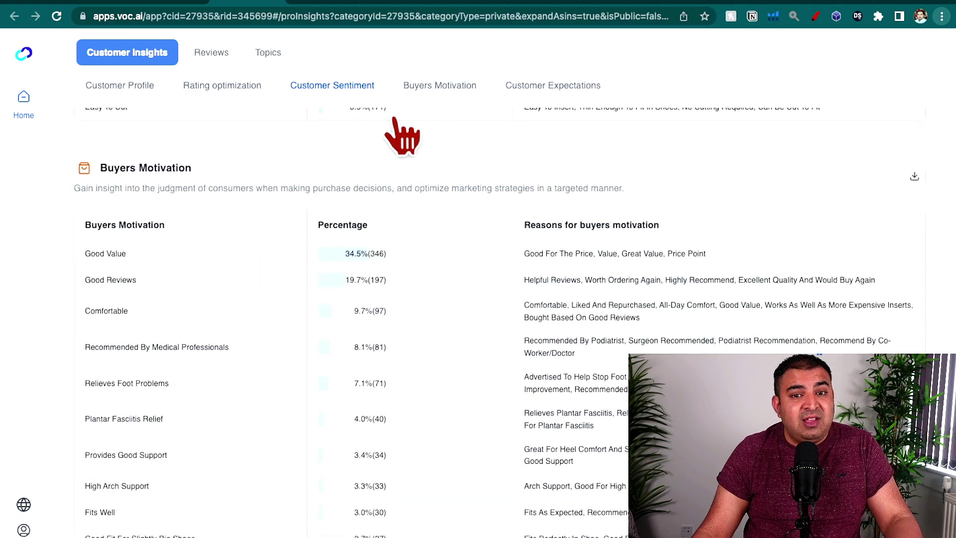
# Jump to the Buyers Motivation section and study the purchase motivations and the reasons listed for each.
pyautogui.click(438, 87)
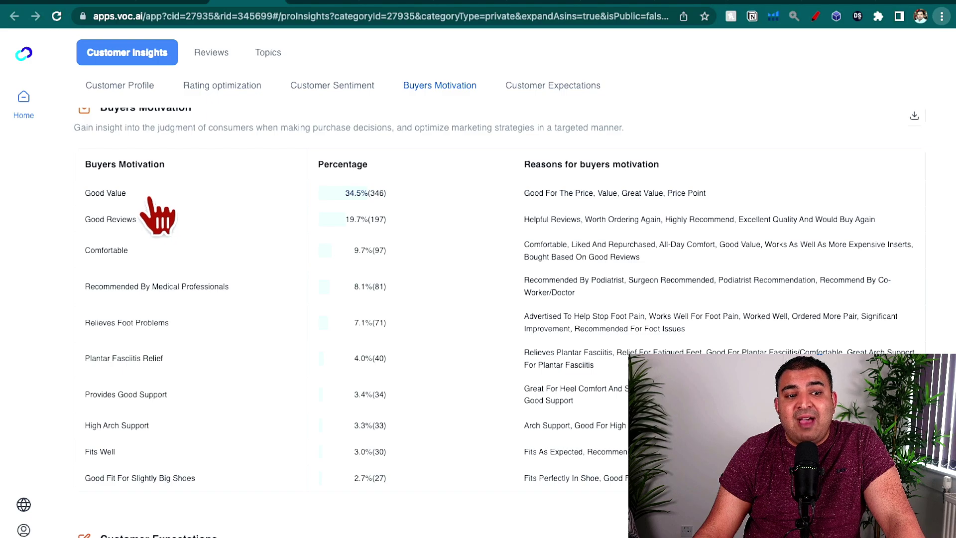
pyautogui.scroll(-1, 156, 213)
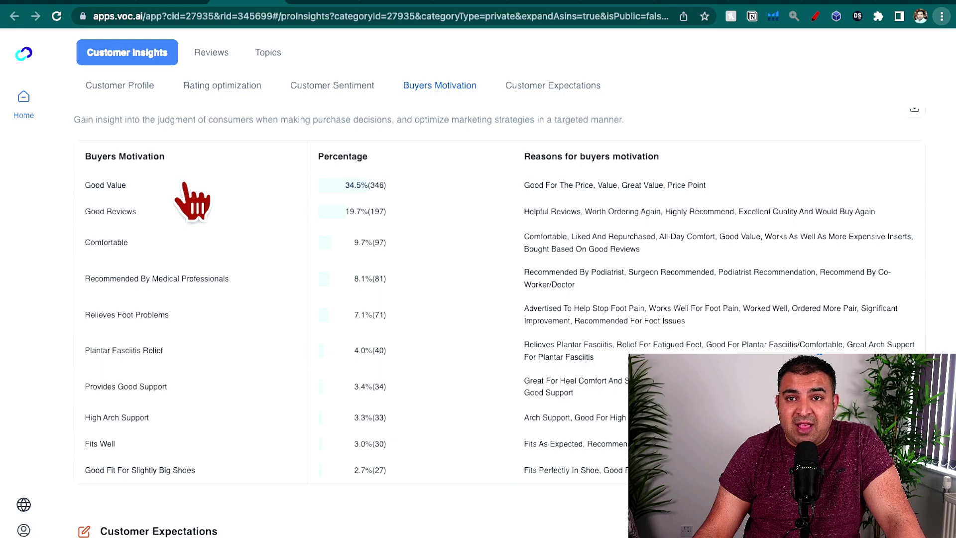
pyautogui.scroll(1, 186, 185)
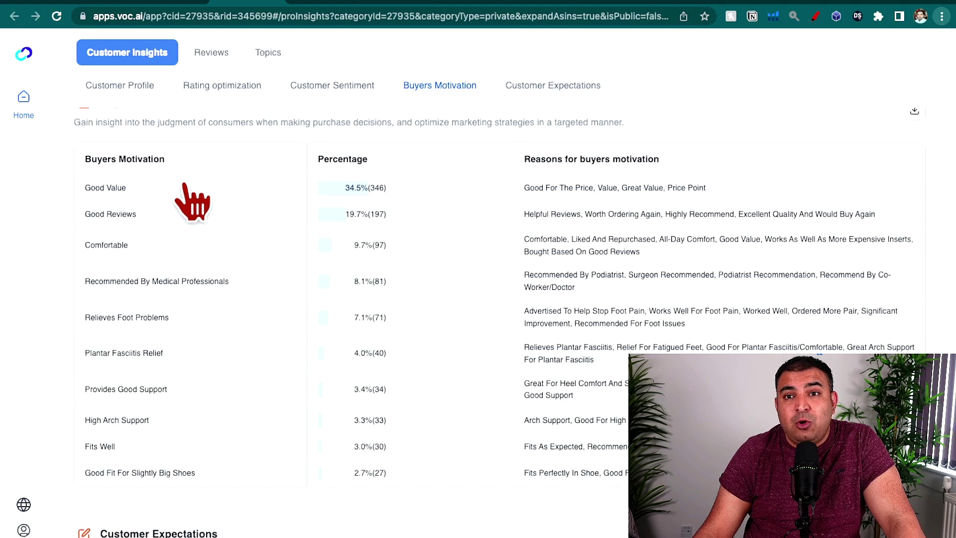
pyautogui.scroll(-2, 185, 184)
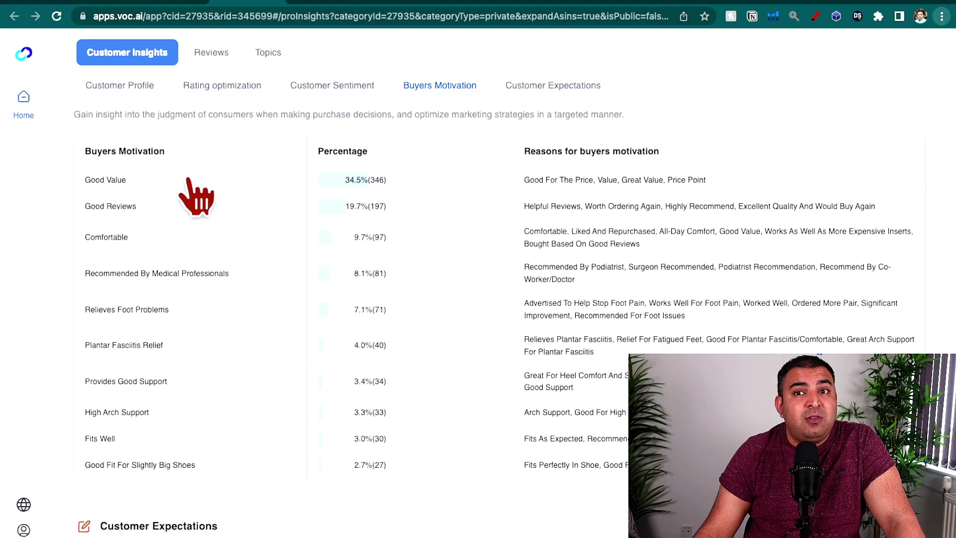
pyautogui.scroll(-1, 192, 189)
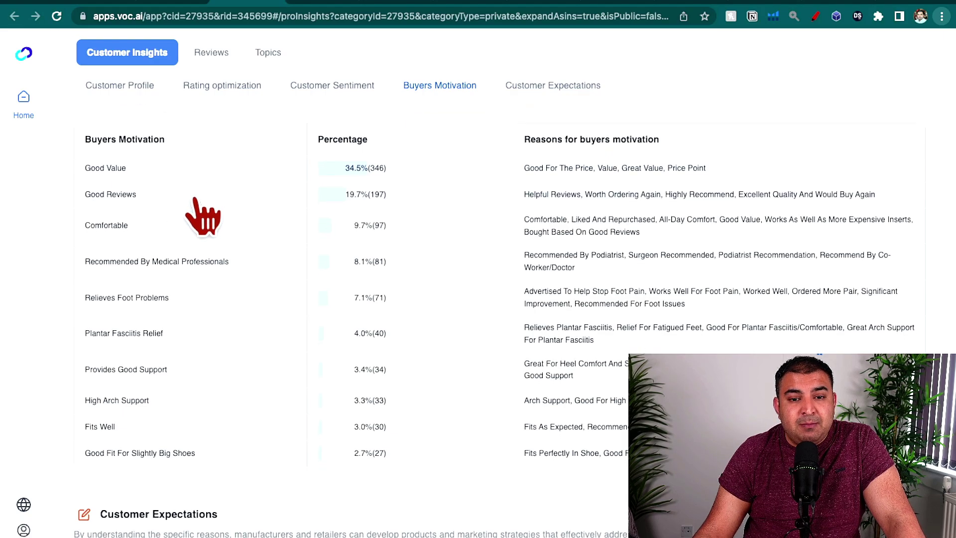
pyautogui.scroll(-2, 197, 202)
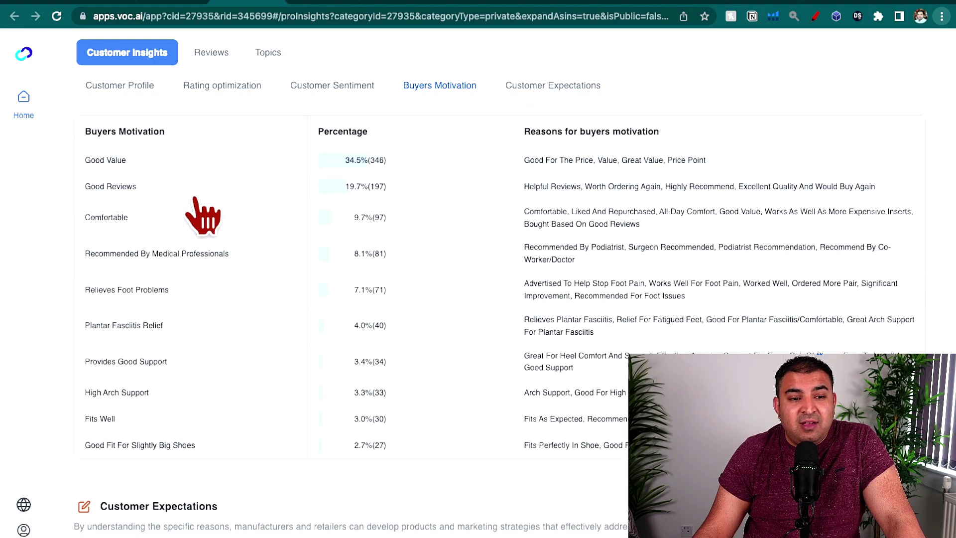
pyautogui.scroll(-2, 191, 199)
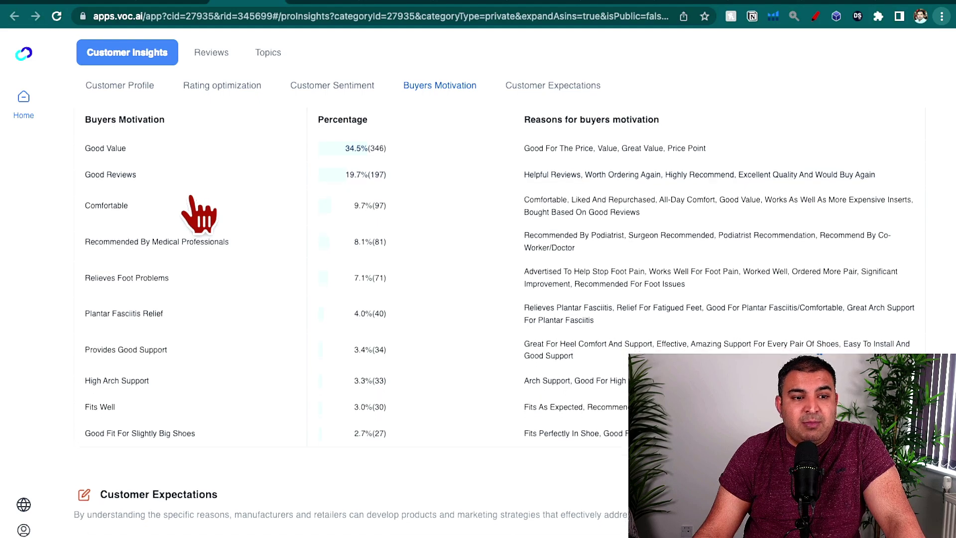
pyautogui.scroll(-4, 164, 219)
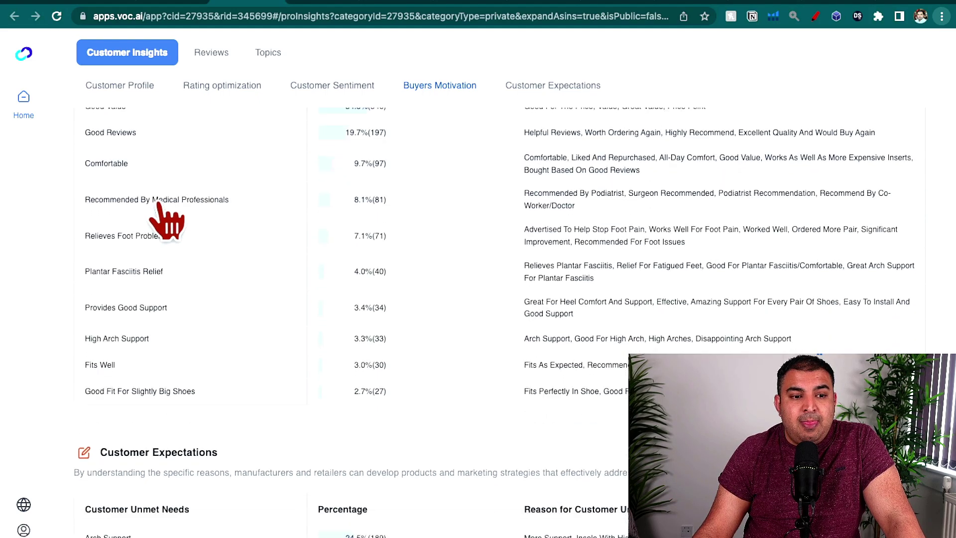
pyautogui.scroll(-5, 192, 294)
pyautogui.scroll(-3, 187, 278)
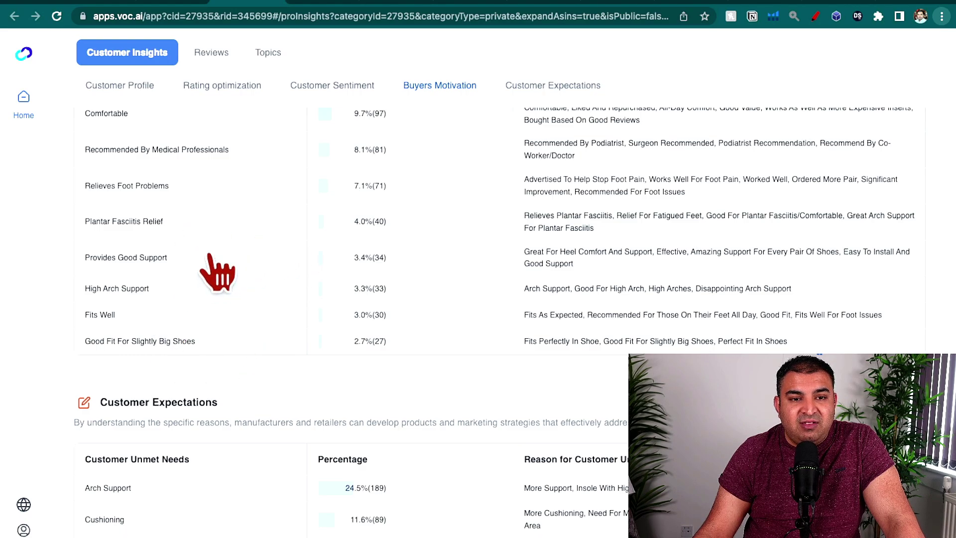
# Jump to the Customer Expectations section and examine the customers' unmet needs and their reasons.
pyautogui.scroll(-5, 215, 272)
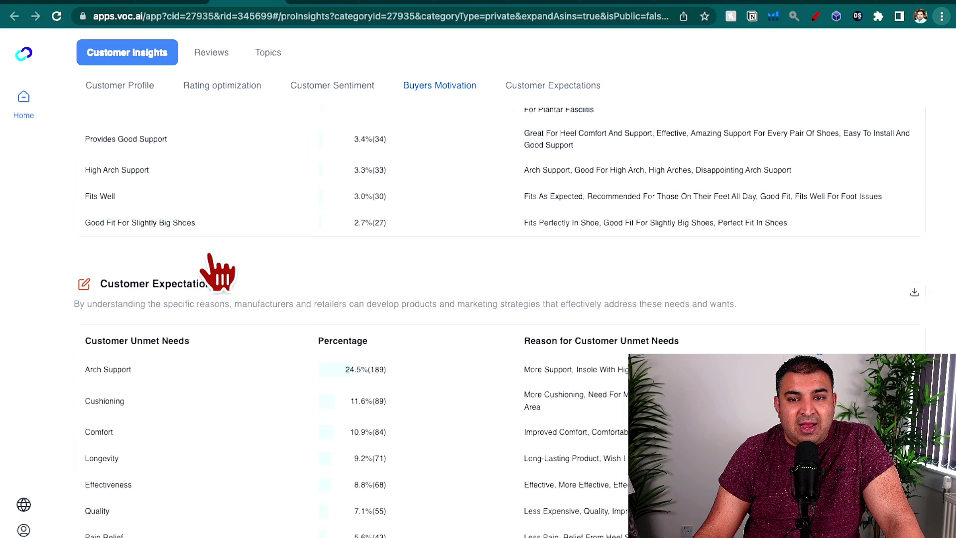
pyautogui.click(563, 88)
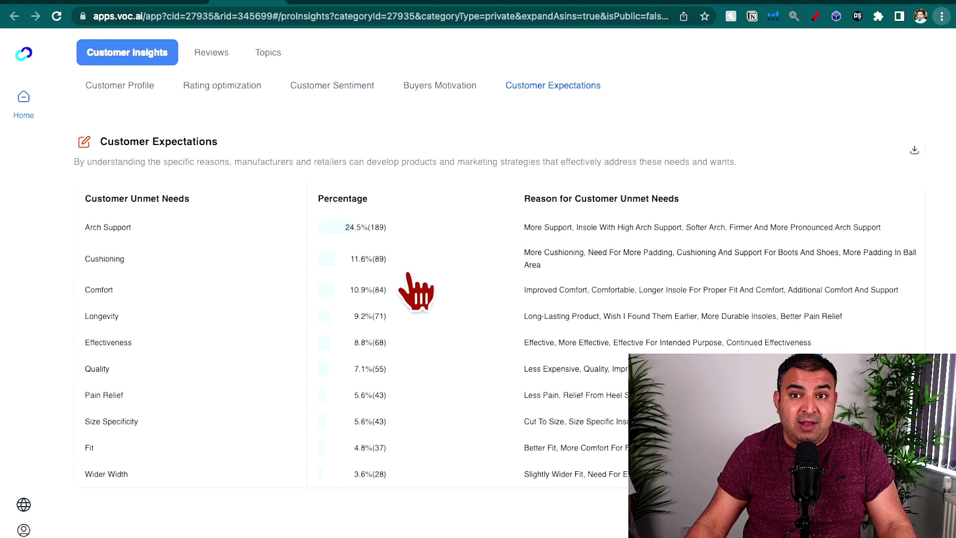
pyautogui.scroll(-1, 438, 242)
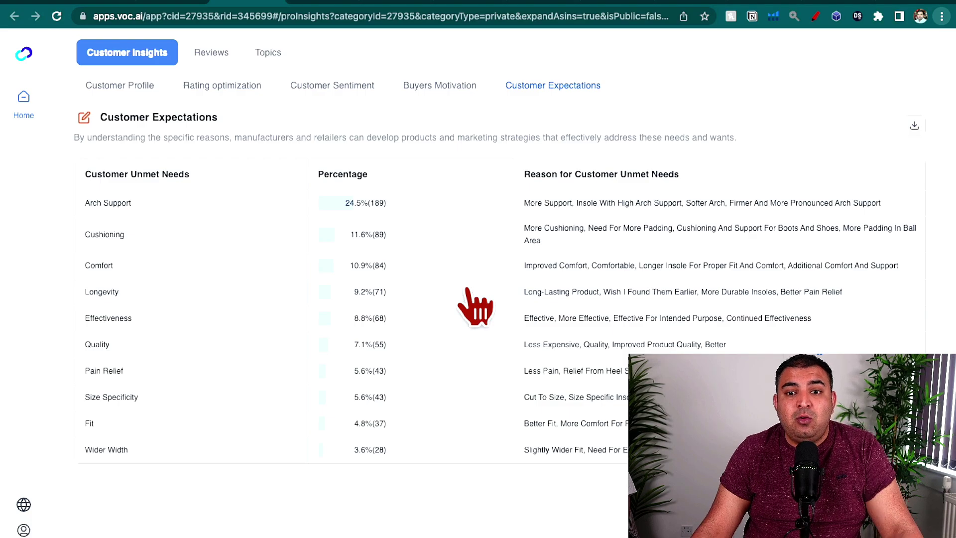
# Go back up through the whole report to its header and look over the Customer Profile charts.
pyautogui.scroll(8, 494, 301)
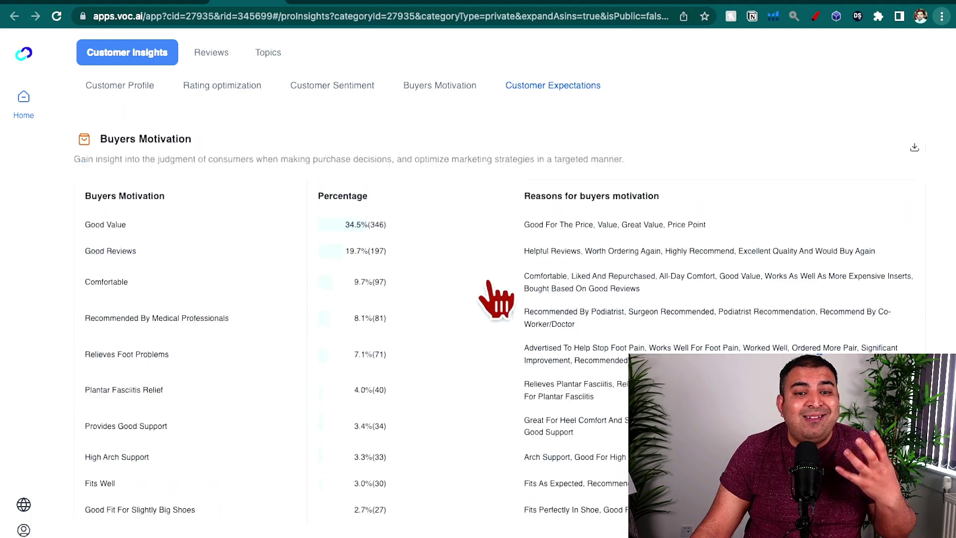
pyautogui.scroll(10, 490, 283)
pyautogui.scroll(5, 488, 280)
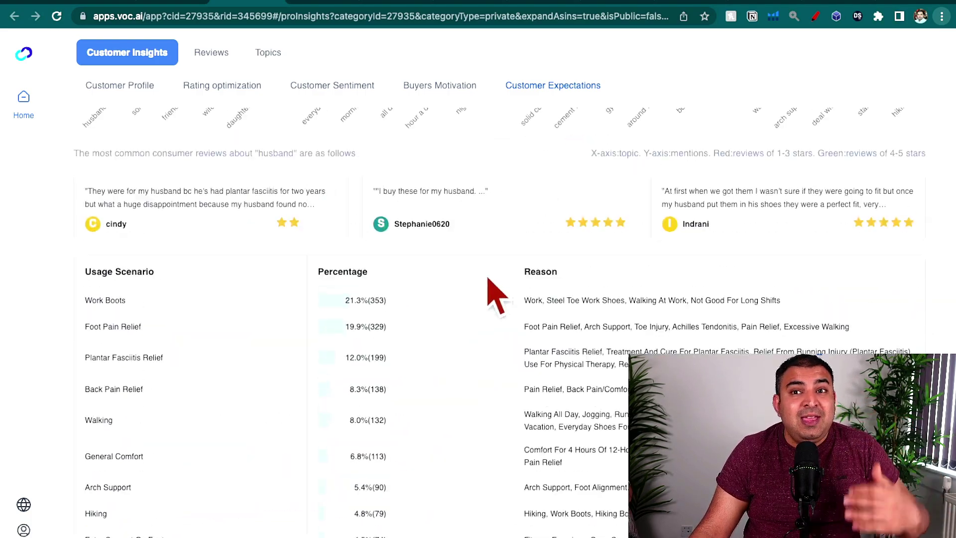
pyautogui.scroll(10, 488, 277)
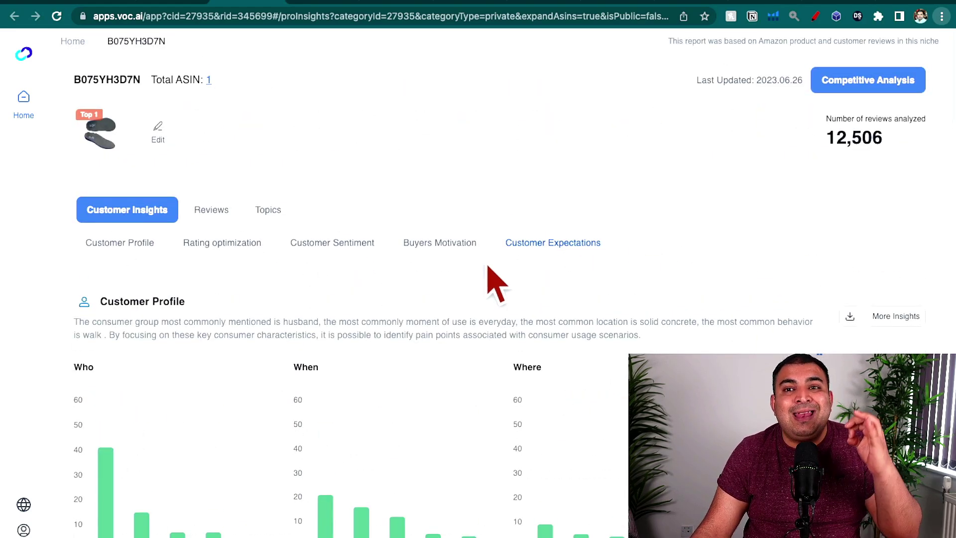
pyautogui.scroll(-2, 491, 281)
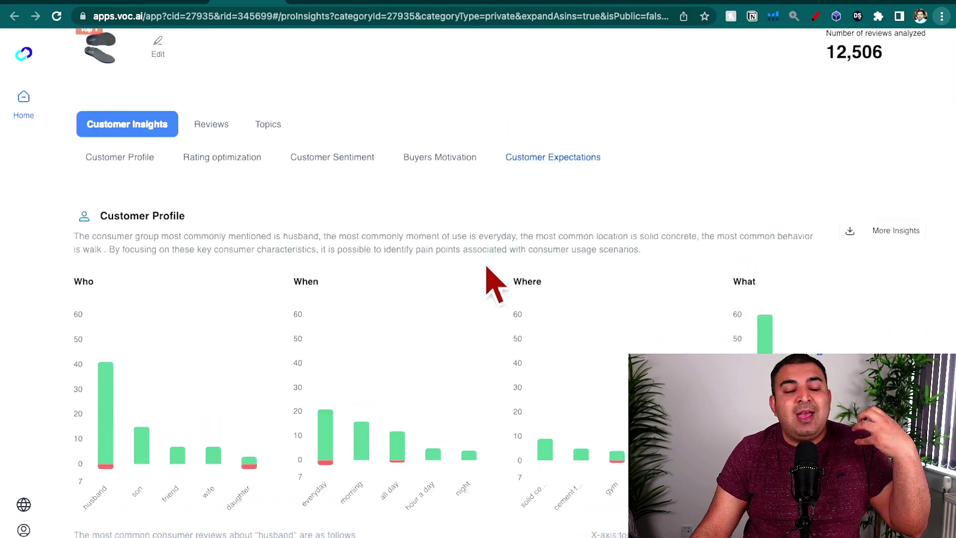
pyautogui.scroll(2, 490, 280)
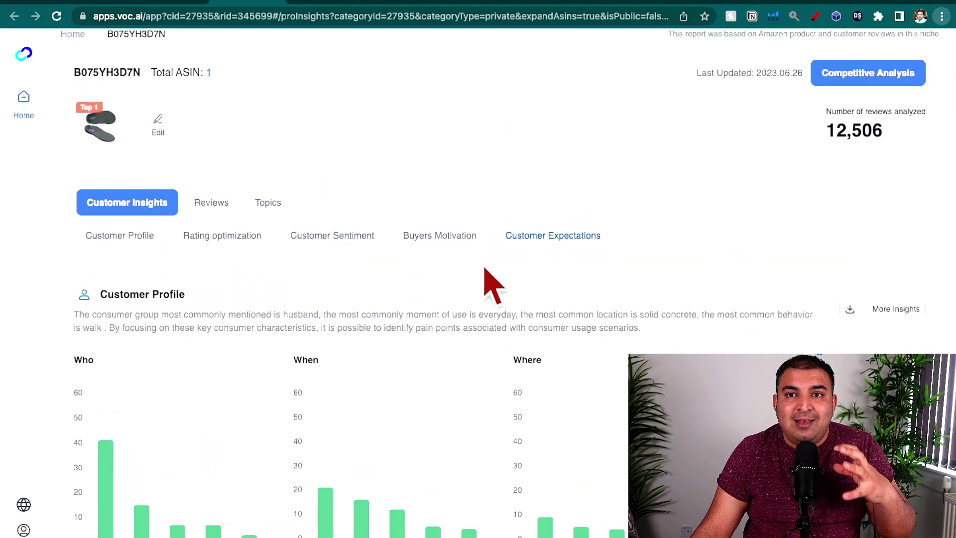
pyautogui.scroll(-1, 491, 281)
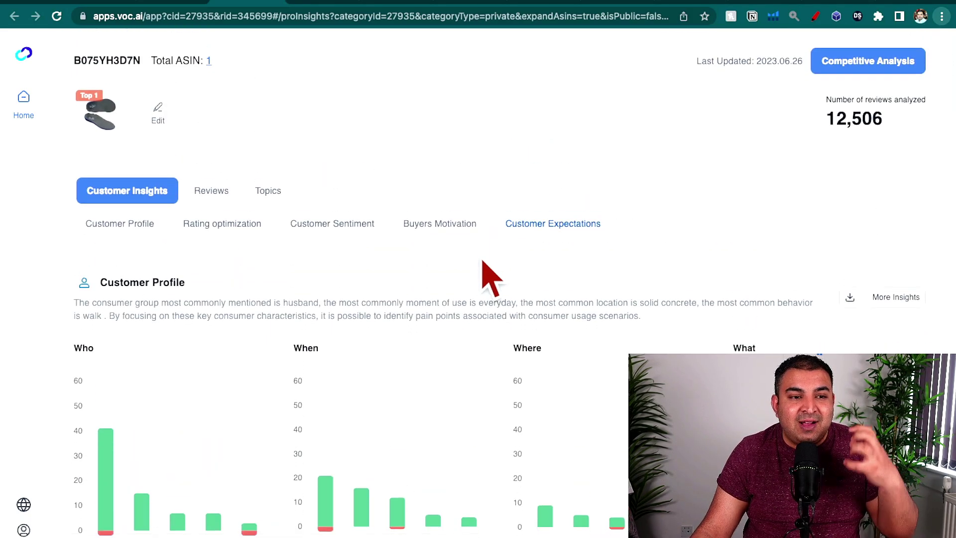
# Return to the home page and choose UK as the marketplace for the product search.
pyautogui.click(25, 102)
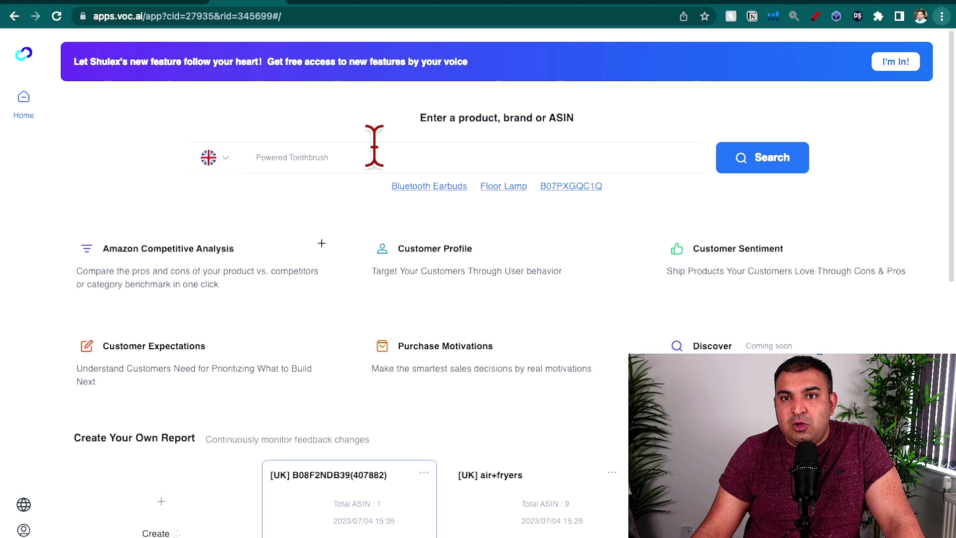
pyautogui.click(223, 158)
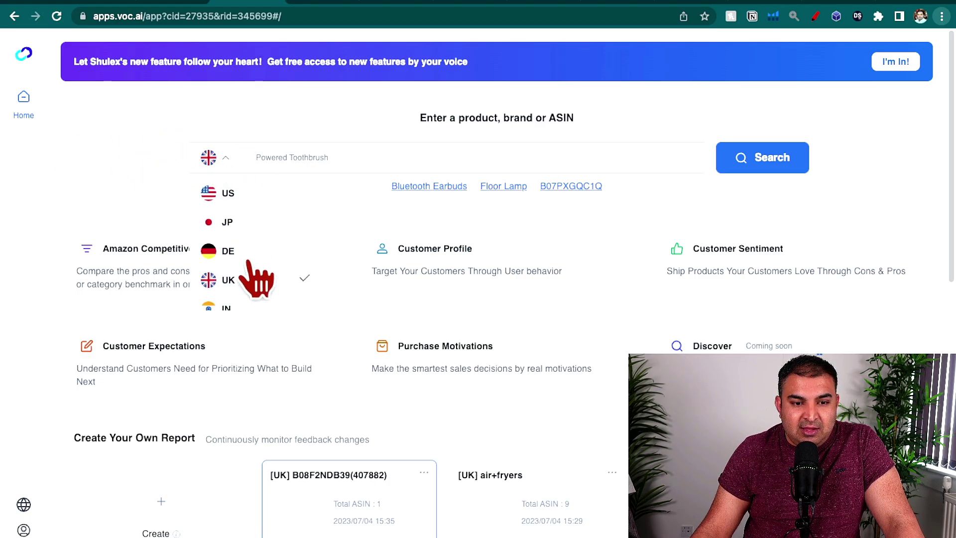
pyautogui.scroll(-3, 259, 267)
pyautogui.scroll(2, 260, 241)
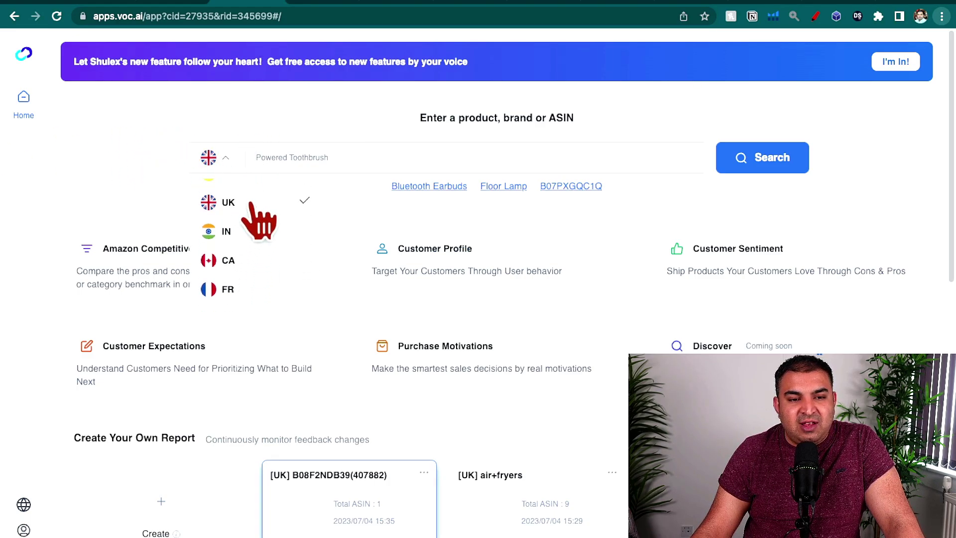
pyautogui.click(255, 205)
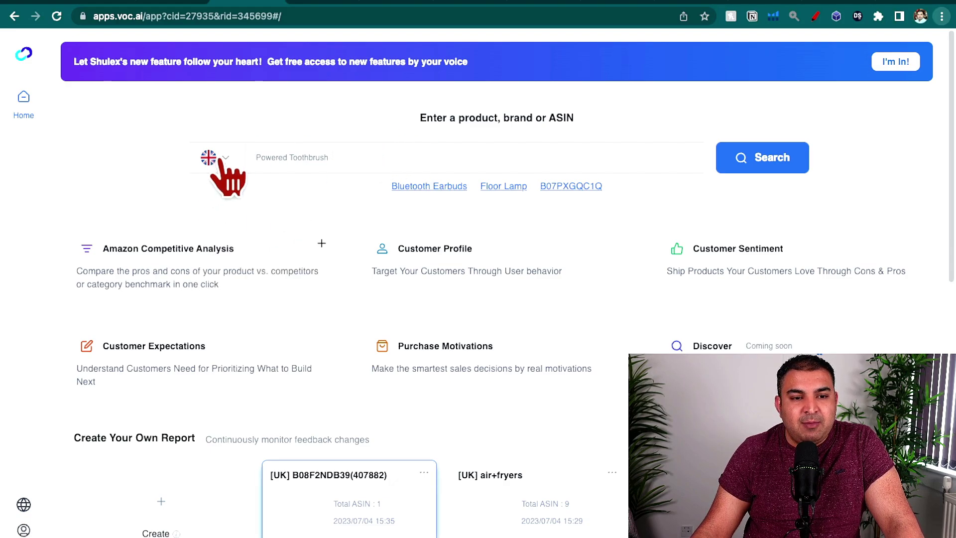
# Search the UK marketplace for "airfryer" to start a review analysis.
pyautogui.click(352, 155)
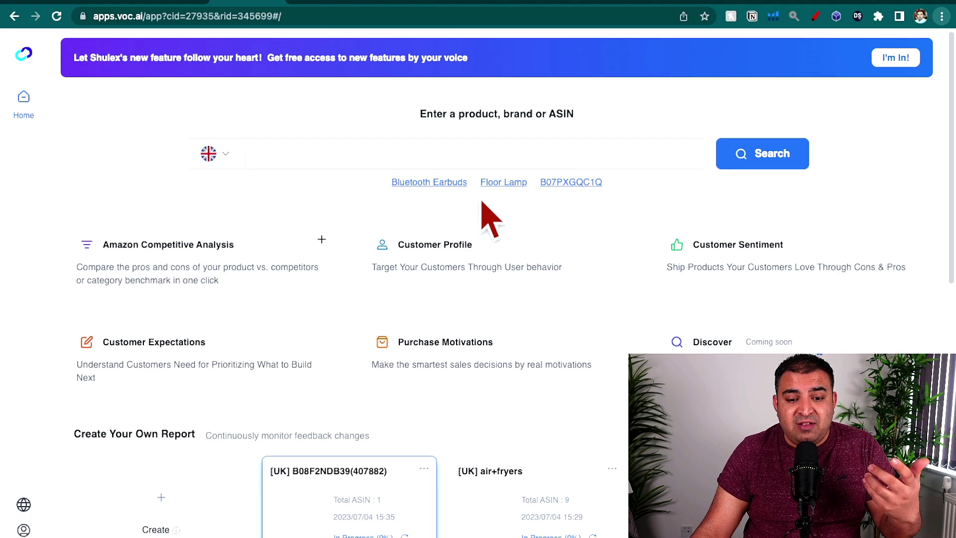
pyautogui.scroll(-1, 482, 204)
pyautogui.scroll(1, 294, 155)
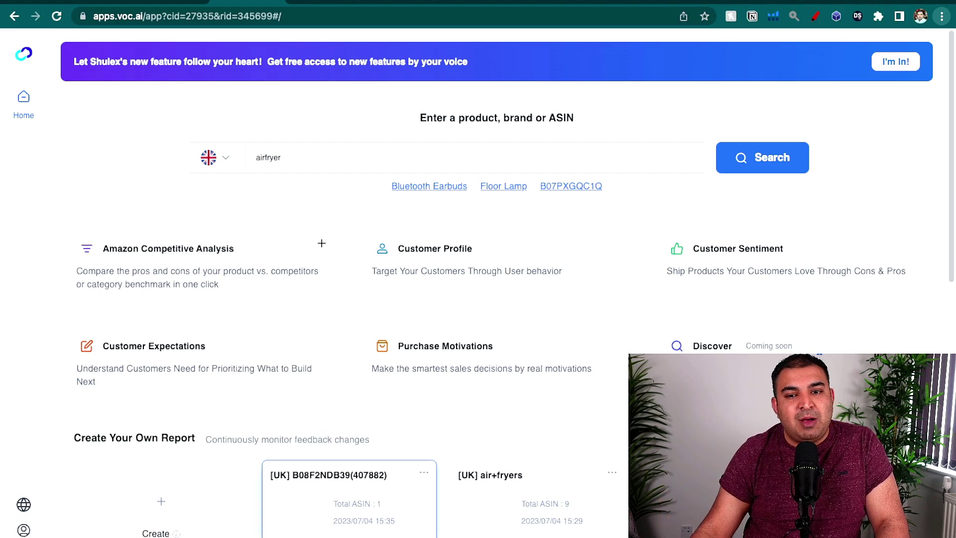
pyautogui.click(743, 168)
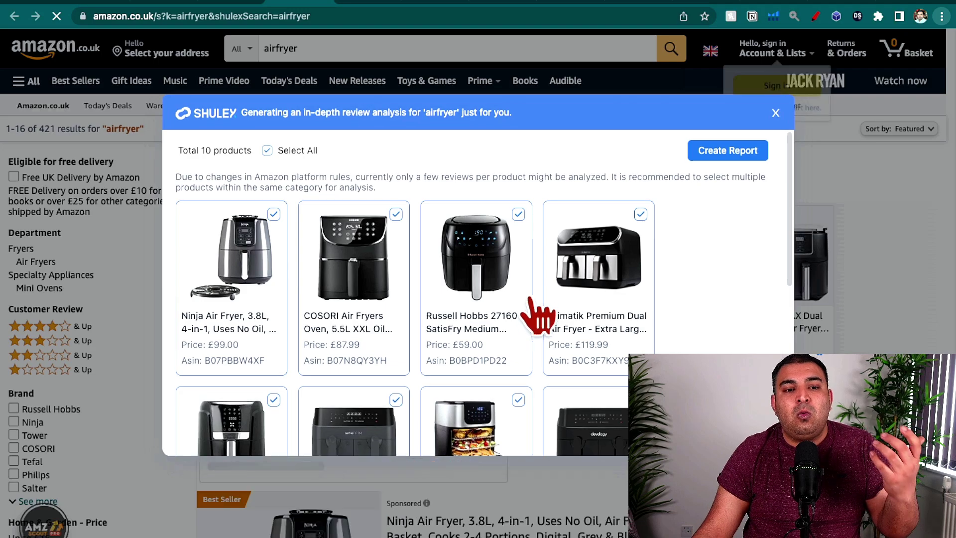
# Look through the preselected air fryers for the report and load more products into the list.
pyautogui.scroll(-6, 526, 299)
pyautogui.scroll(-1, 537, 316)
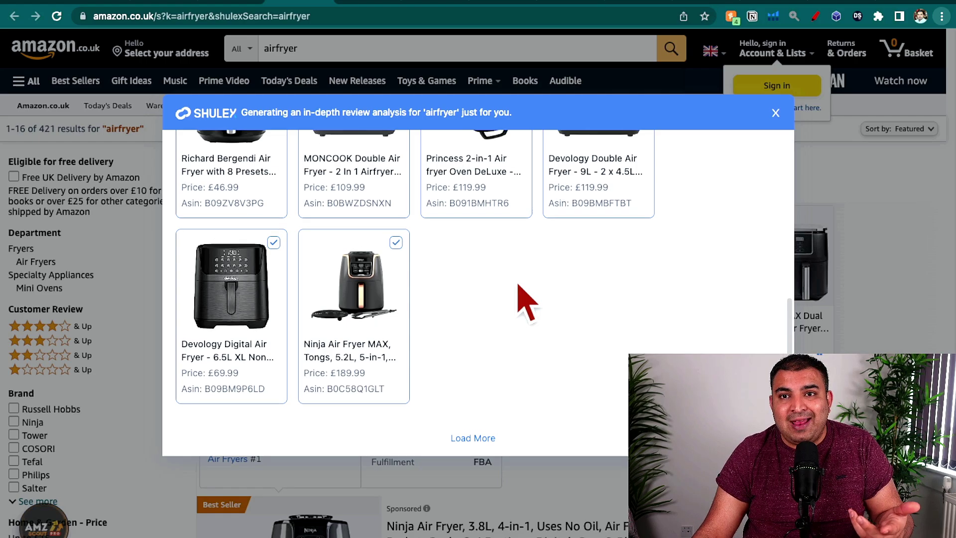
pyautogui.scroll(10, 523, 299)
pyautogui.scroll(-10, 430, 252)
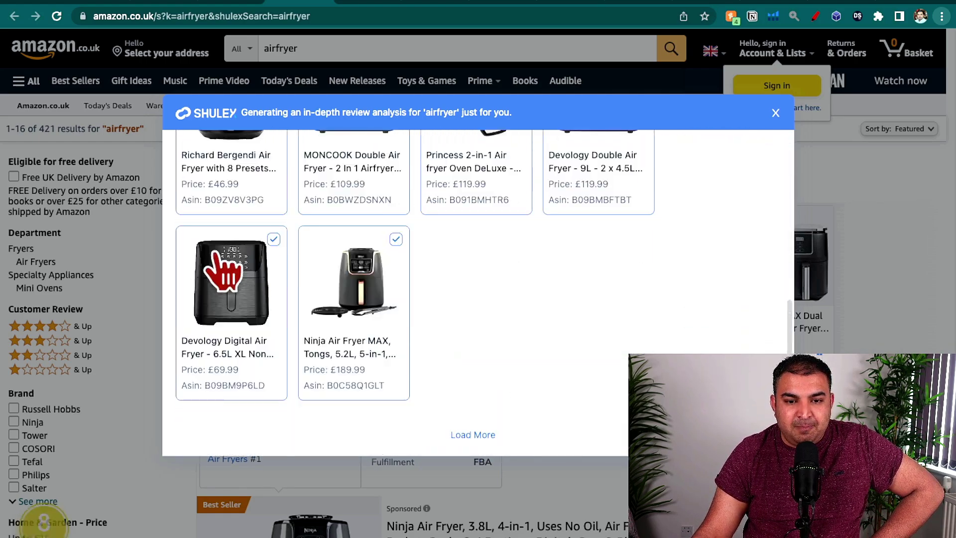
pyautogui.click(473, 435)
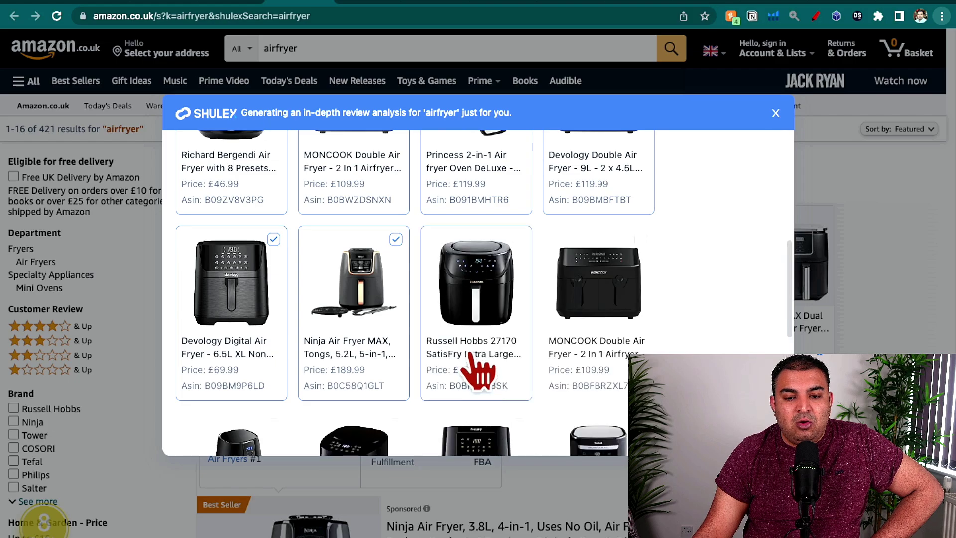
# Look over the additionally loaded air fryers and return to the start of the product selection.
pyautogui.scroll(-6, 349, 324)
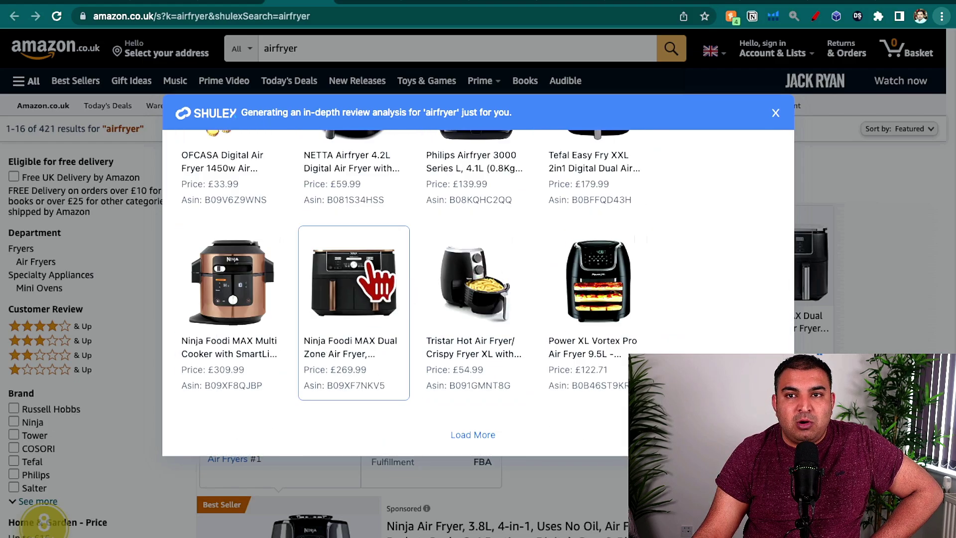
pyautogui.scroll(5, 567, 287)
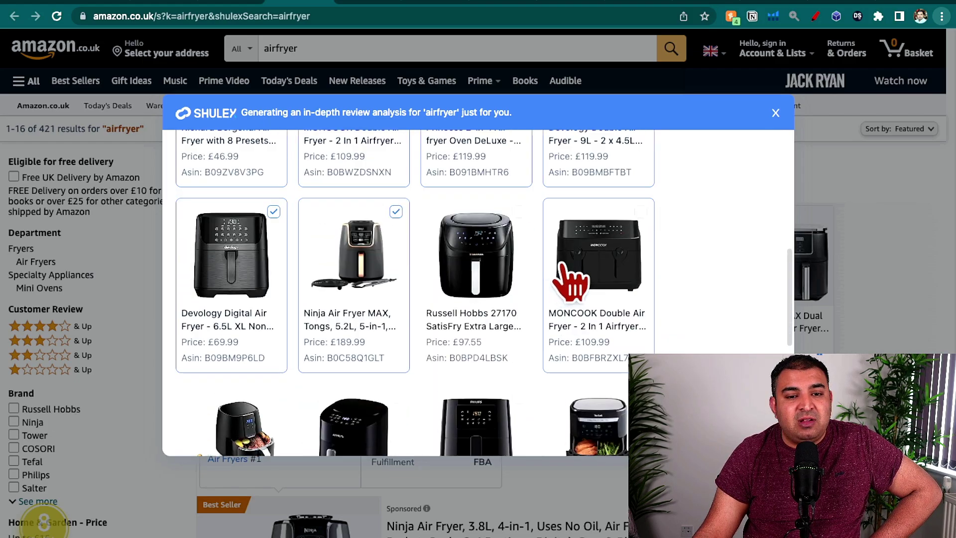
pyautogui.scroll(5, 570, 281)
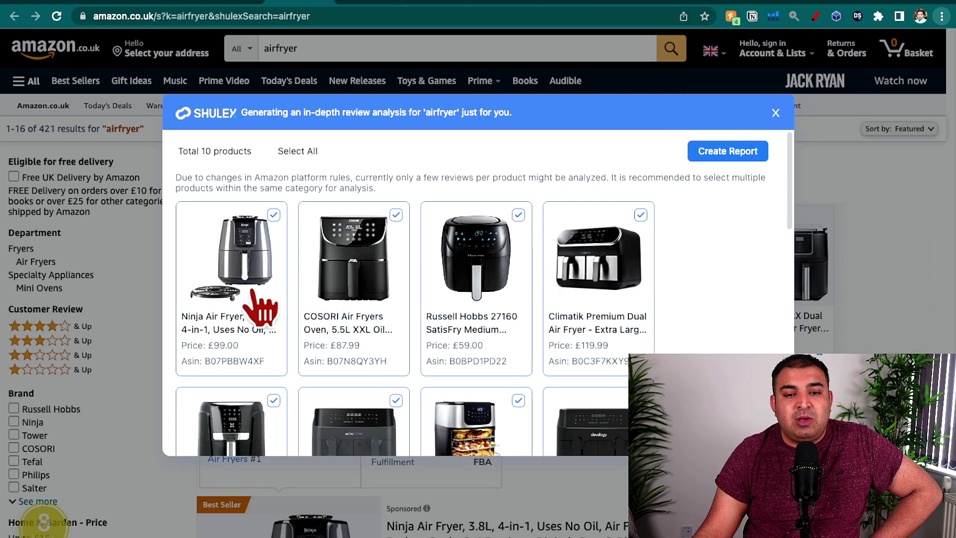
# Look through the air fryers in the report's product selection and load another batch into the list.
pyautogui.scroll(-5, 259, 309)
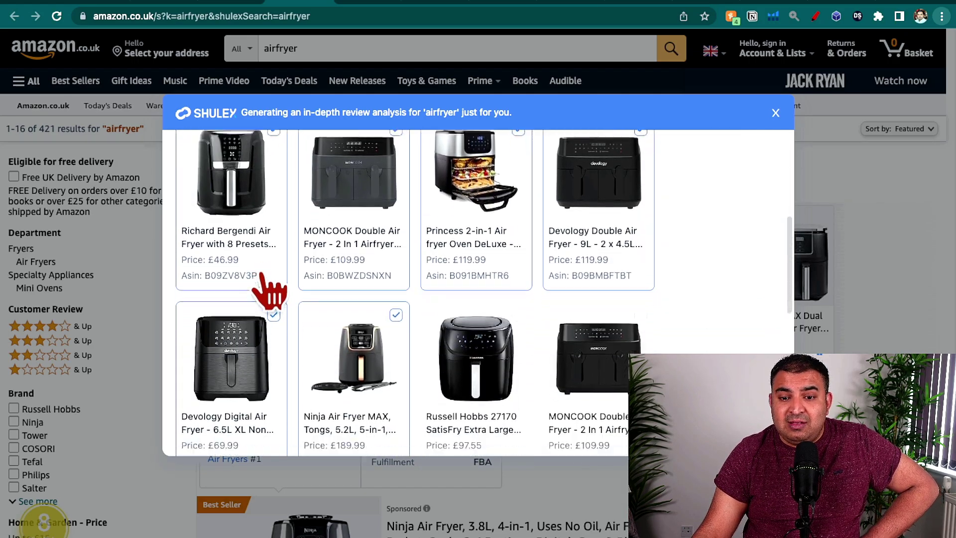
pyautogui.scroll(5, 323, 282)
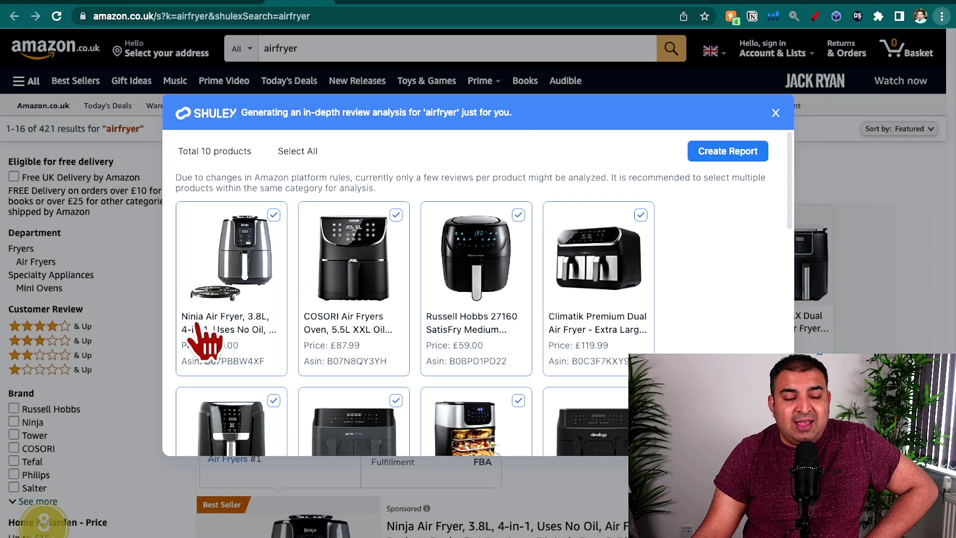
pyautogui.scroll(-5, 324, 304)
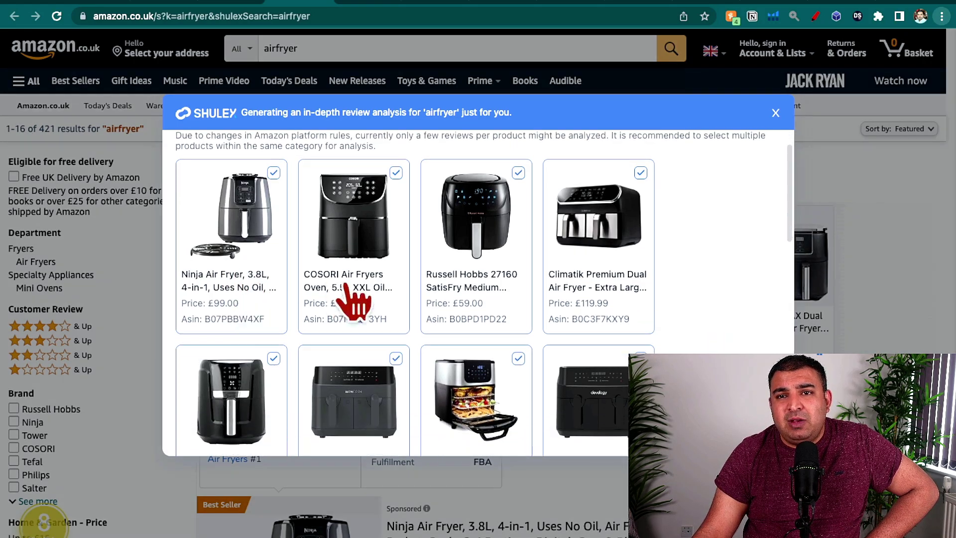
pyautogui.scroll(-3, 401, 281)
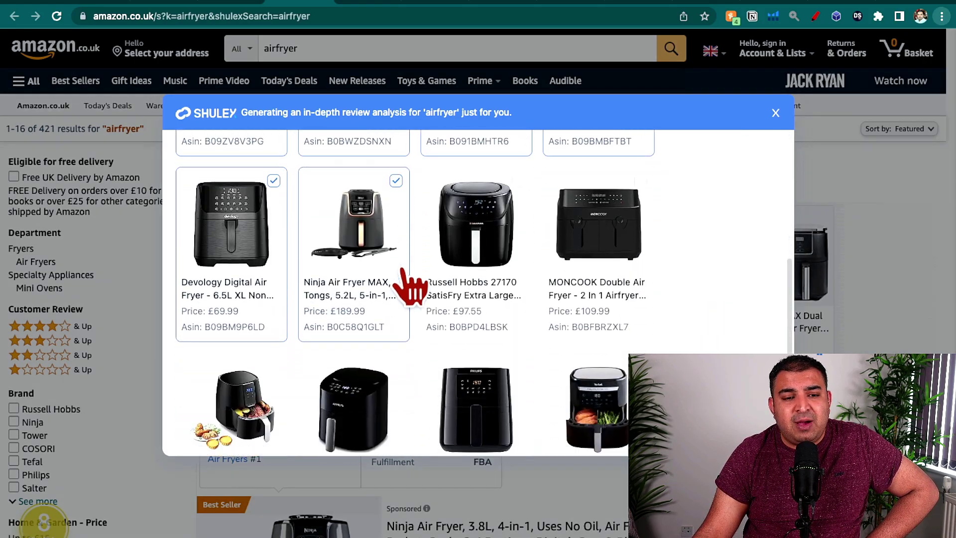
pyautogui.scroll(-3, 391, 272)
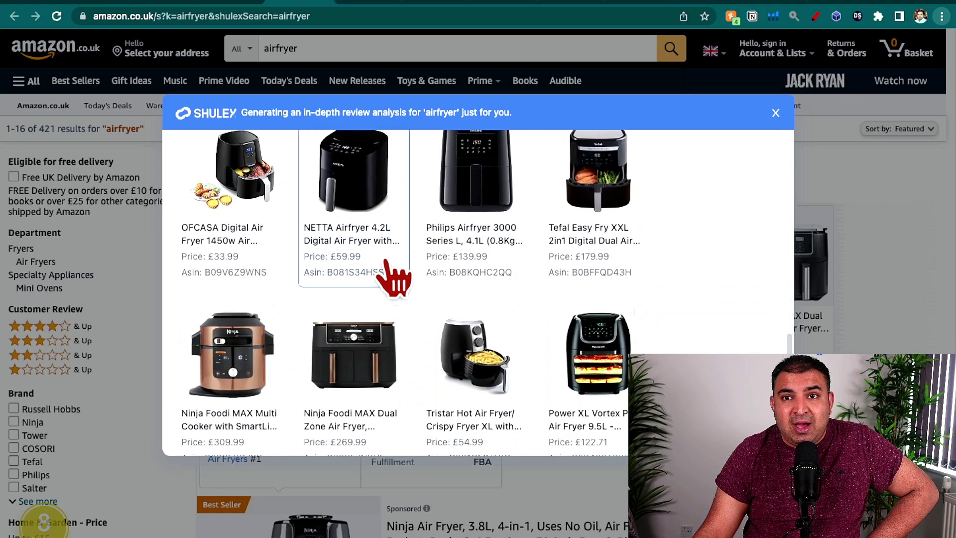
pyautogui.scroll(-2, 388, 269)
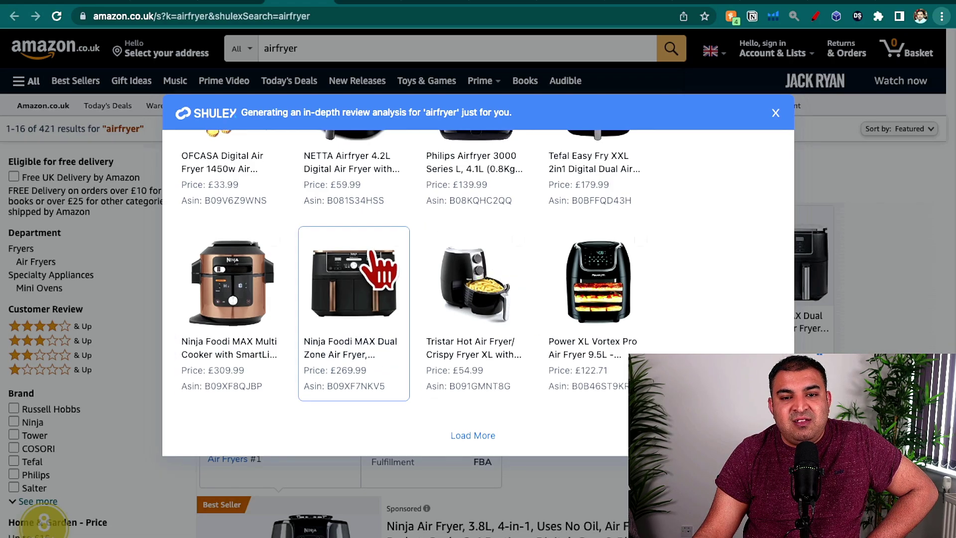
pyautogui.scroll(1, 585, 210)
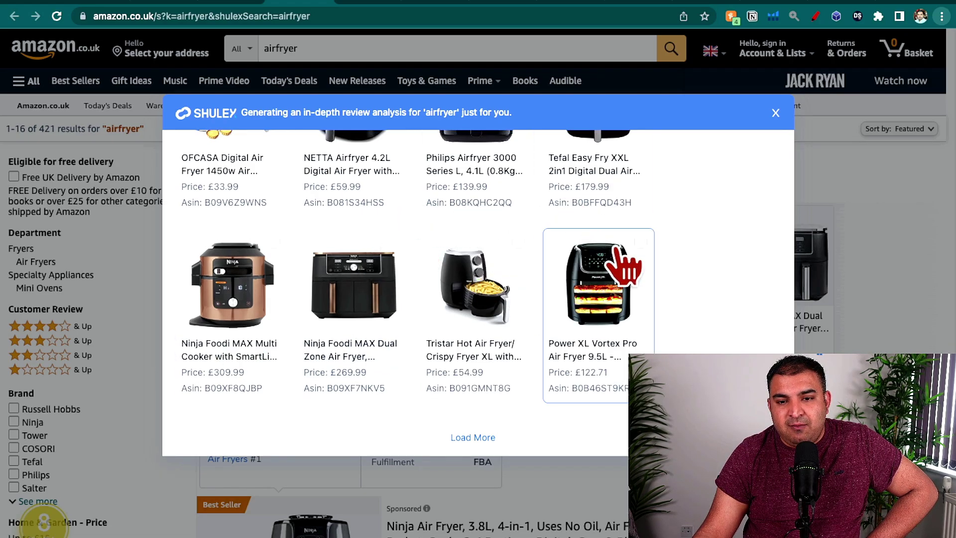
pyautogui.click(473, 438)
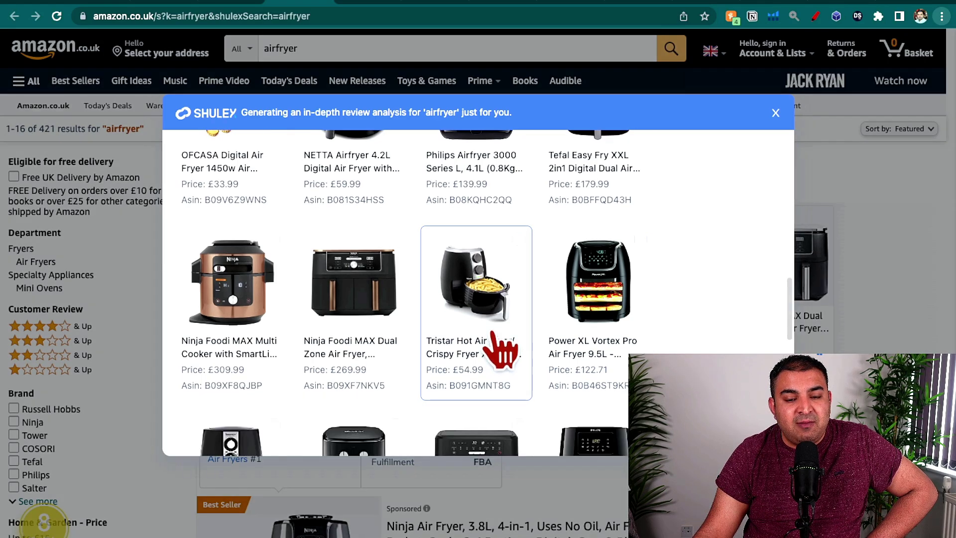
# Look over the newly loaded air fryers and add the COSORI Smart Air Fryer Oven Dual Blaze to the selection.
pyautogui.scroll(-5, 499, 339)
pyautogui.scroll(-1, 487, 302)
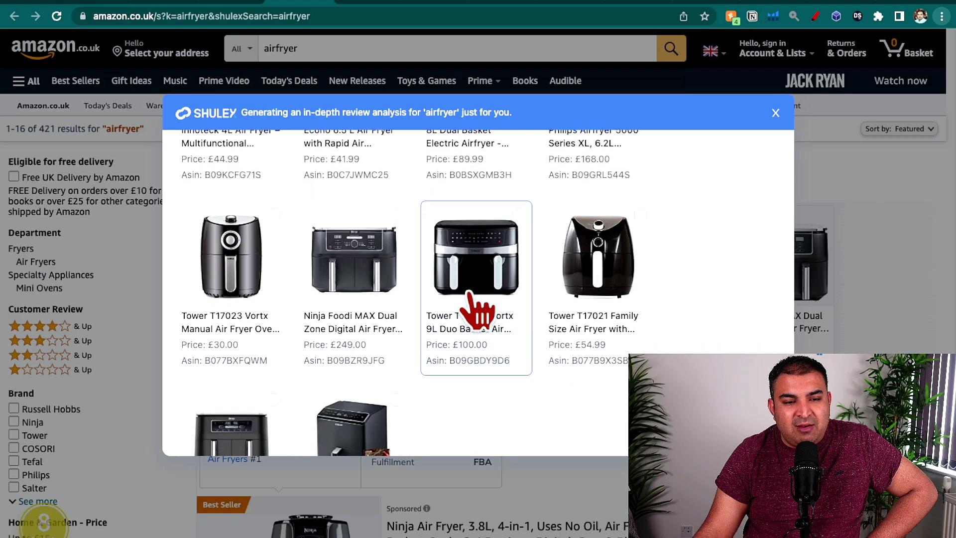
pyautogui.scroll(-3, 477, 312)
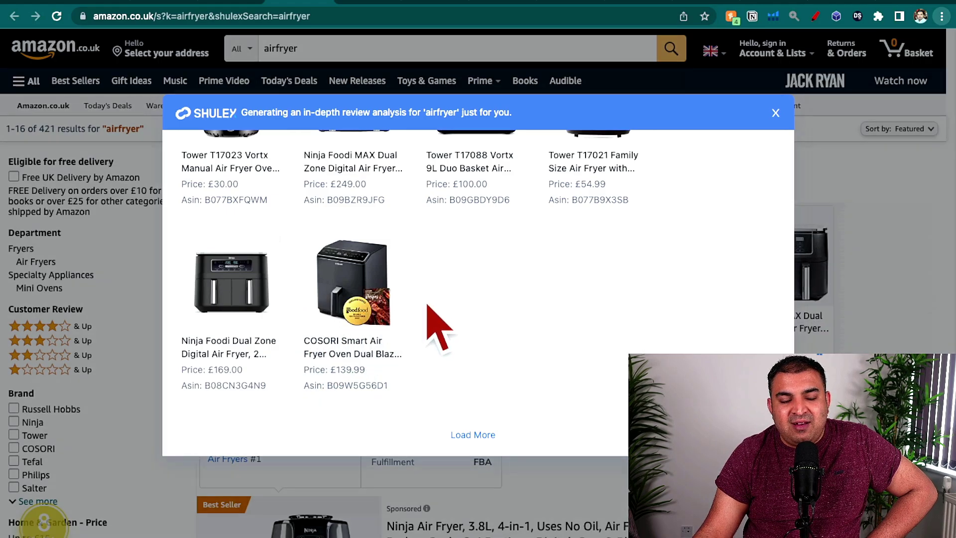
pyautogui.click(408, 264)
# Select all loaded air fryers and create the review analysis report from them.
pyautogui.scroll(10, 398, 239)
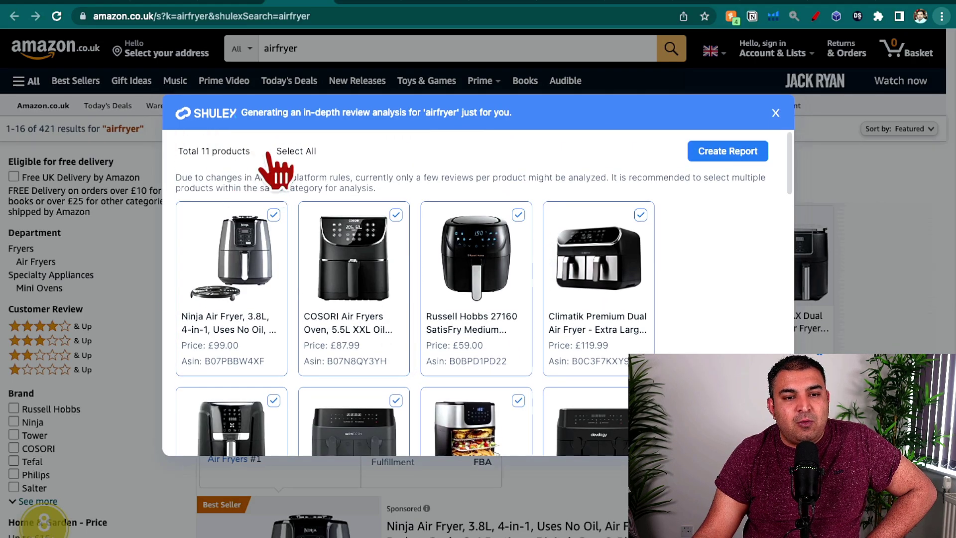
pyautogui.click(269, 152)
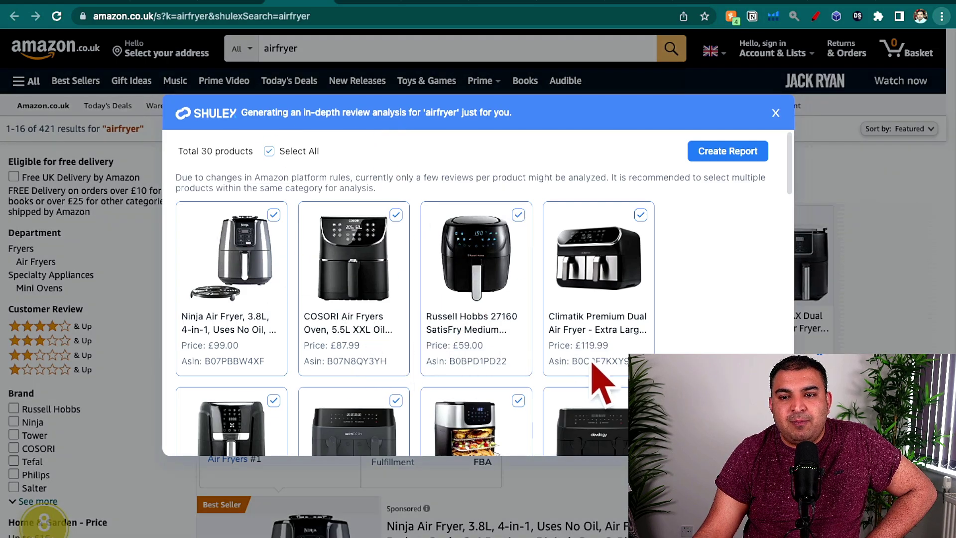
pyautogui.click(732, 155)
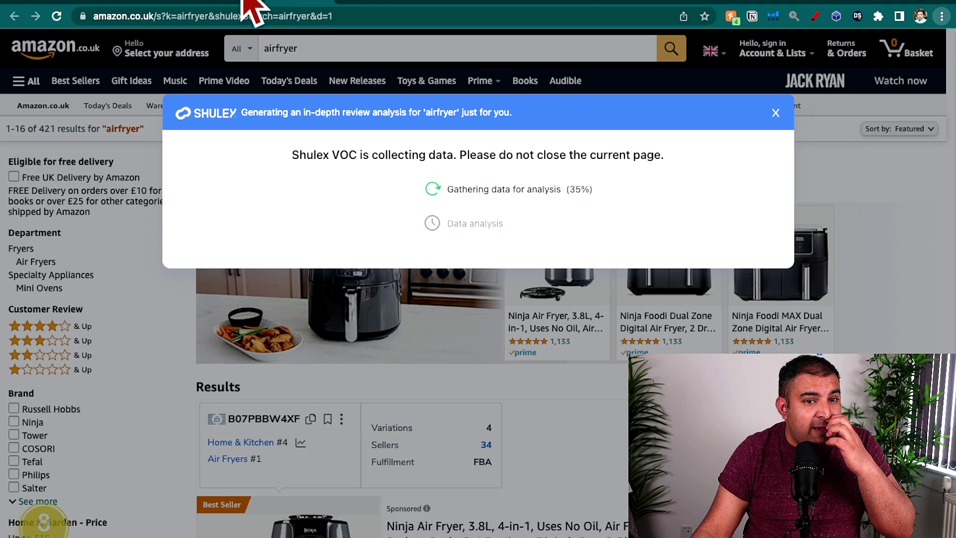
# Switch back to the Shulex VOC home page and look through the reports listed under Create Your Own Report.
pyautogui.click(224, 1)
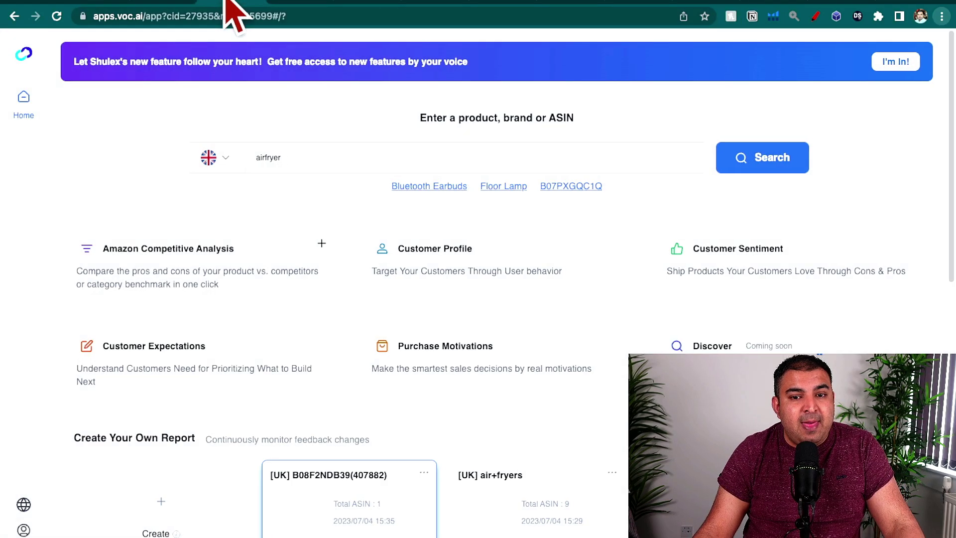
pyautogui.scroll(-2, 705, 214)
pyautogui.scroll(2, 705, 214)
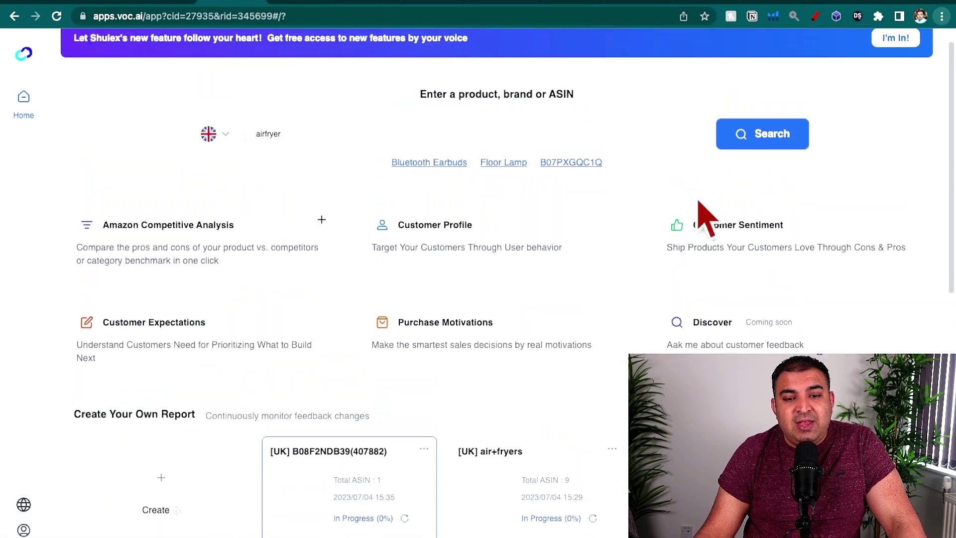
pyautogui.scroll(-10, 705, 214)
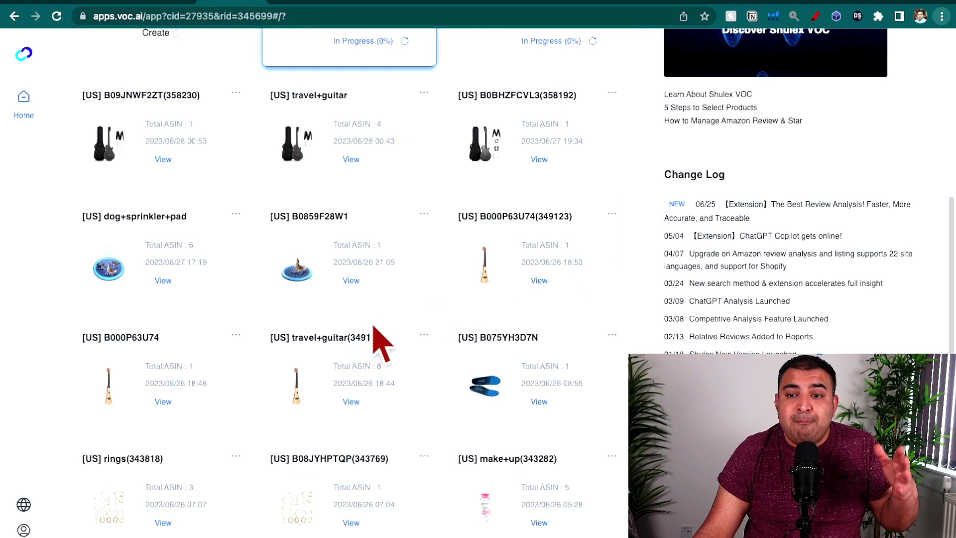
pyautogui.scroll(-4, 379, 341)
pyautogui.scroll(-2, 384, 323)
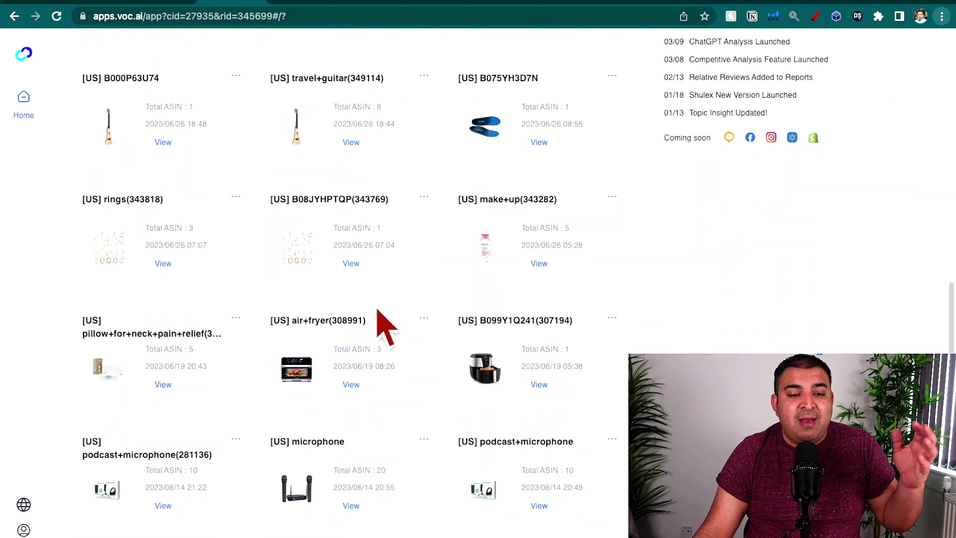
pyautogui.scroll(-5, 385, 326)
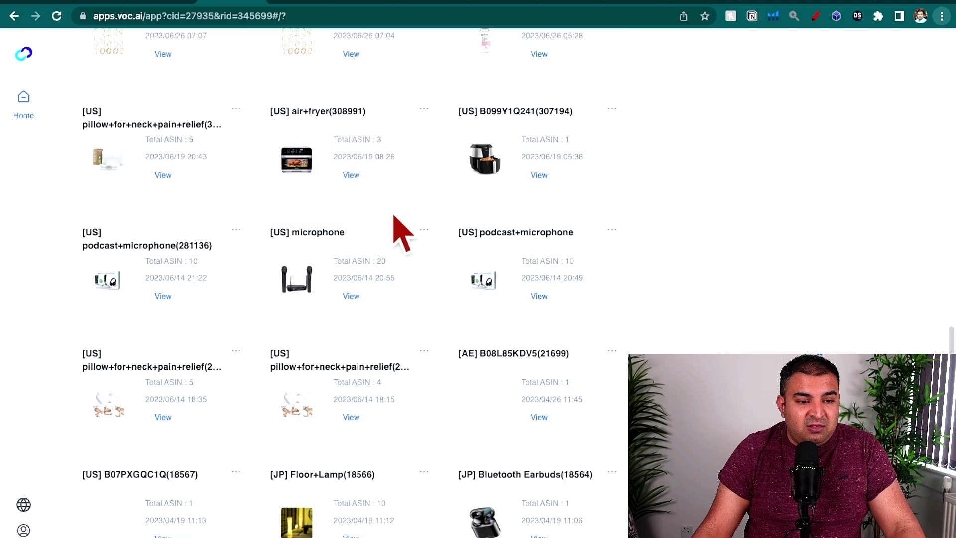
pyautogui.scroll(-6, 394, 231)
pyautogui.scroll(15, 363, 256)
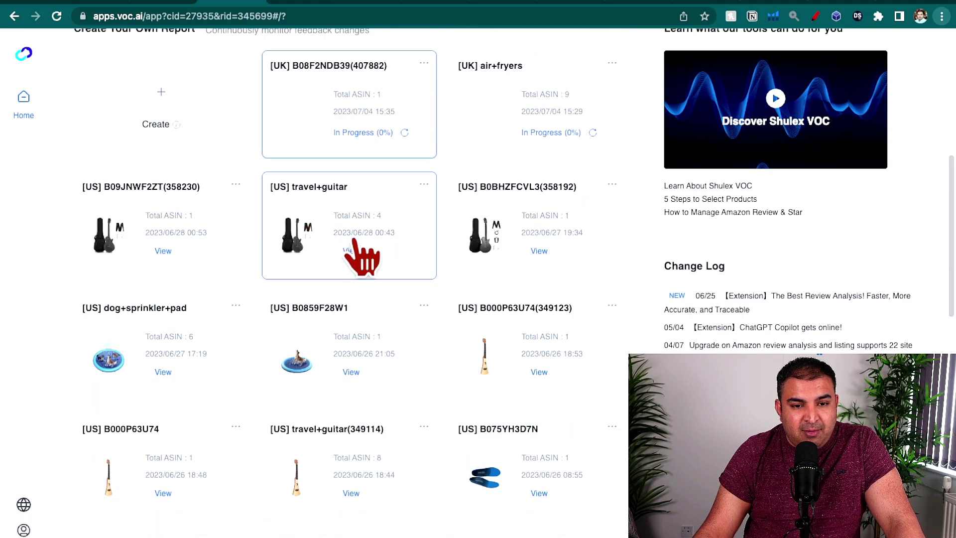
pyautogui.scroll(-2, 548, 282)
pyautogui.scroll(-6, 548, 282)
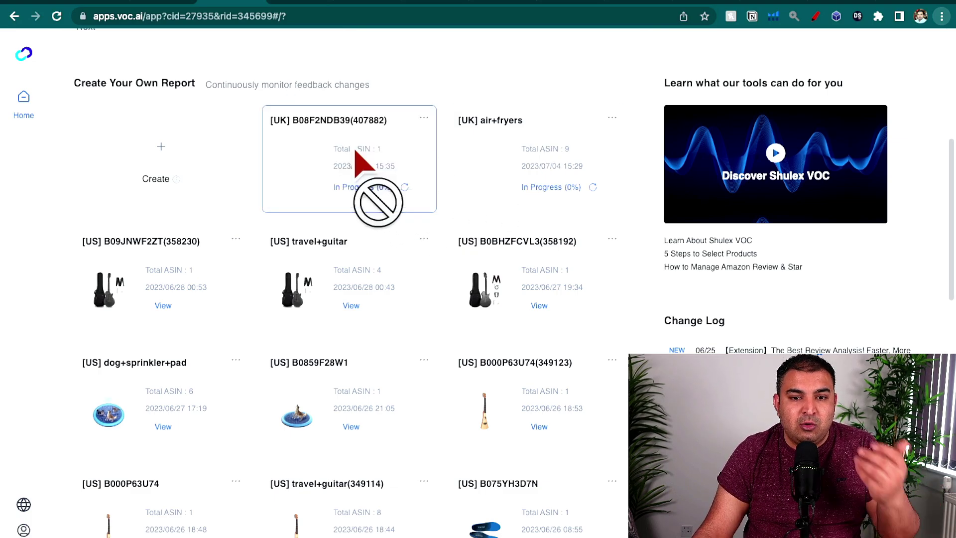
pyautogui.scroll(-1, 355, 149)
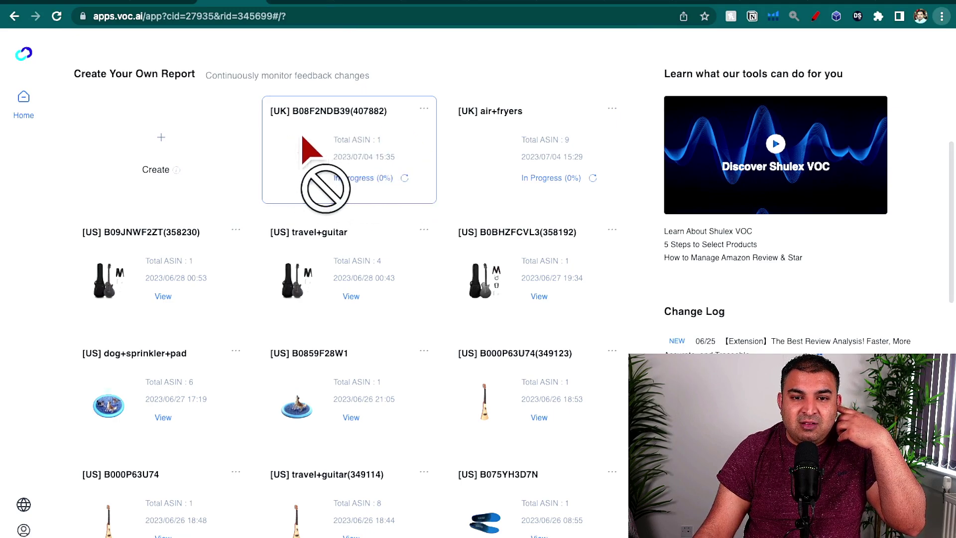
pyautogui.scroll(-5, 348, 142)
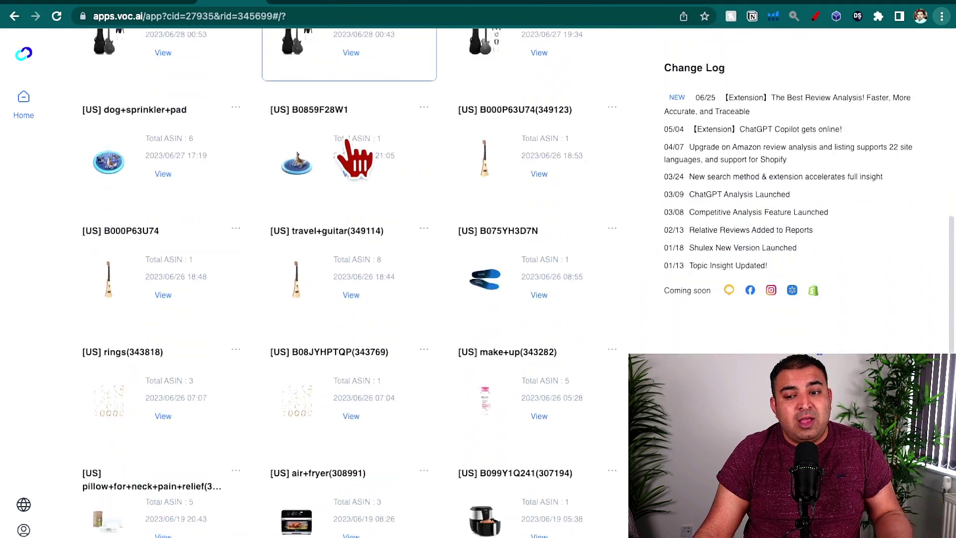
pyautogui.scroll(-2, 355, 158)
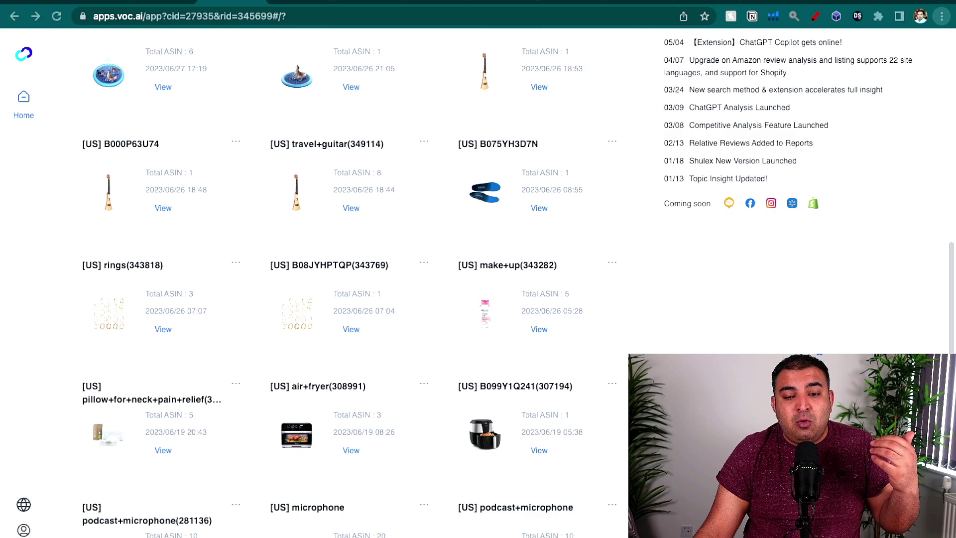